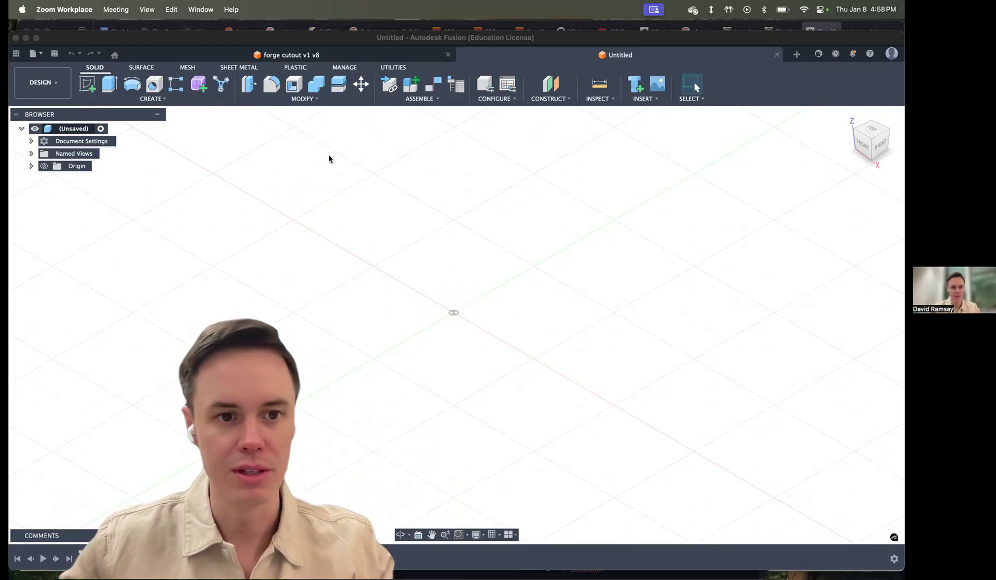
- Start a sketch on the horizontal origin plane and draw a 10" diameter circle centred on the origin
left_click(93, 84)
left_click(486, 294)
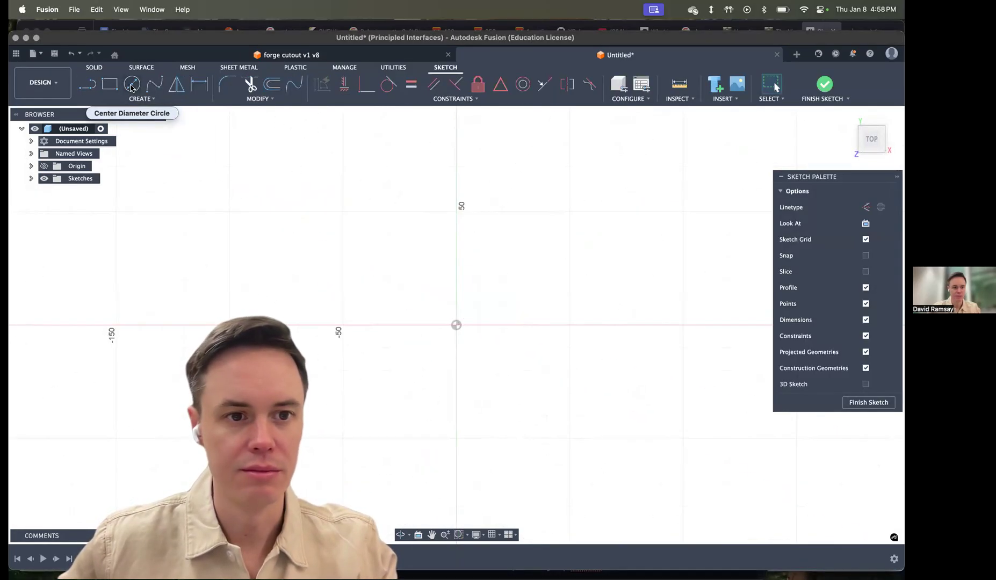
left_click(132, 85)
left_click(456, 326)
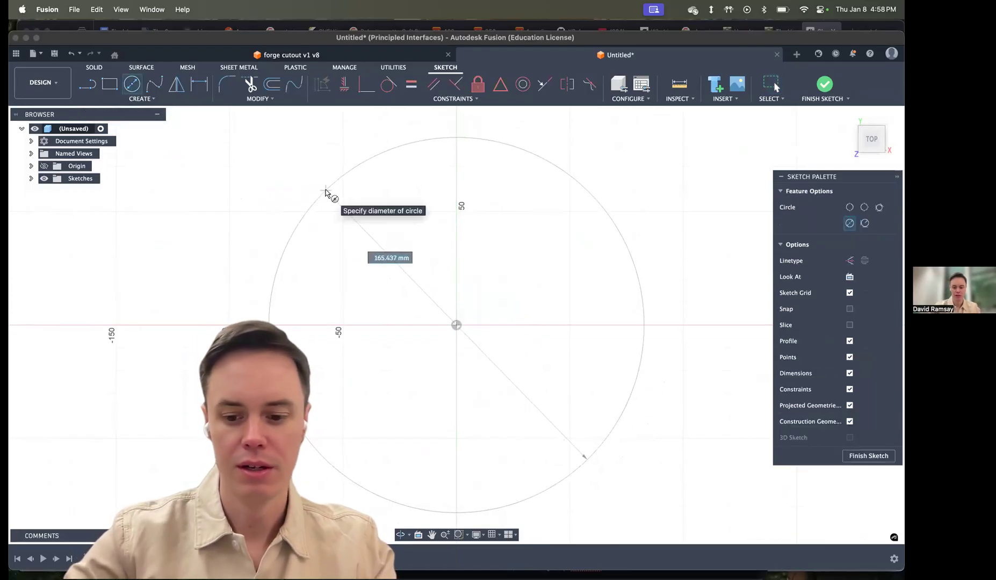
type("10\"")
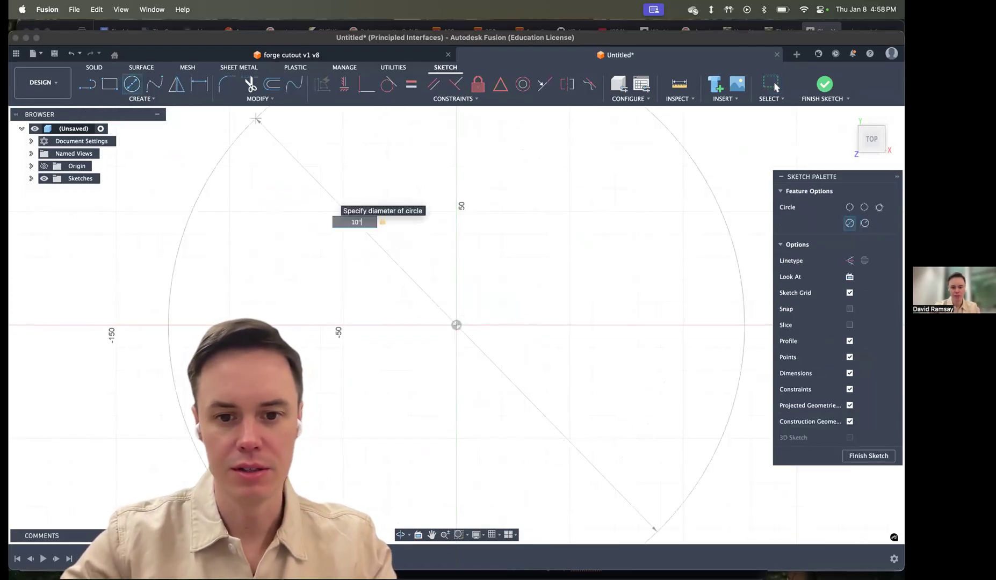
key("Return")
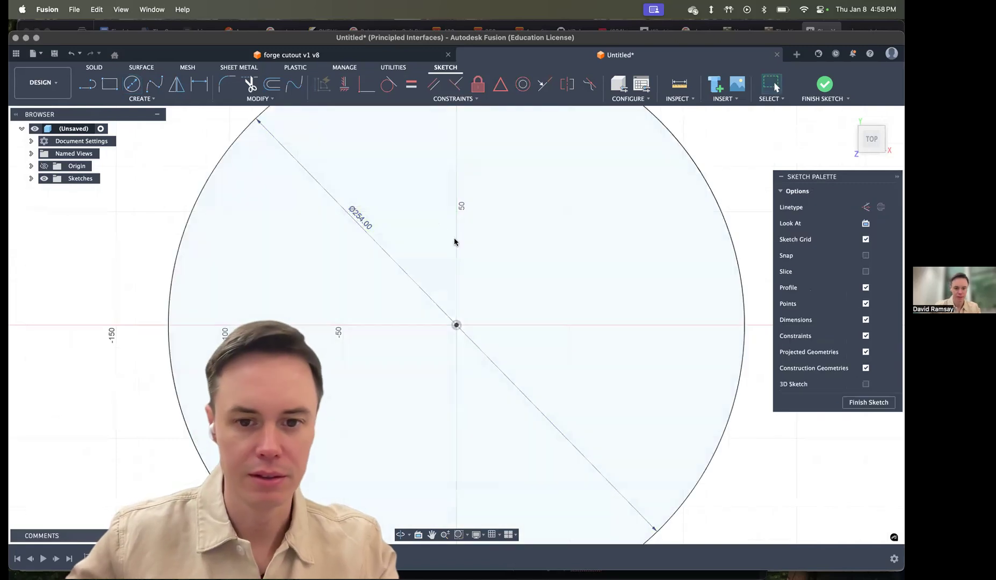
key("c")
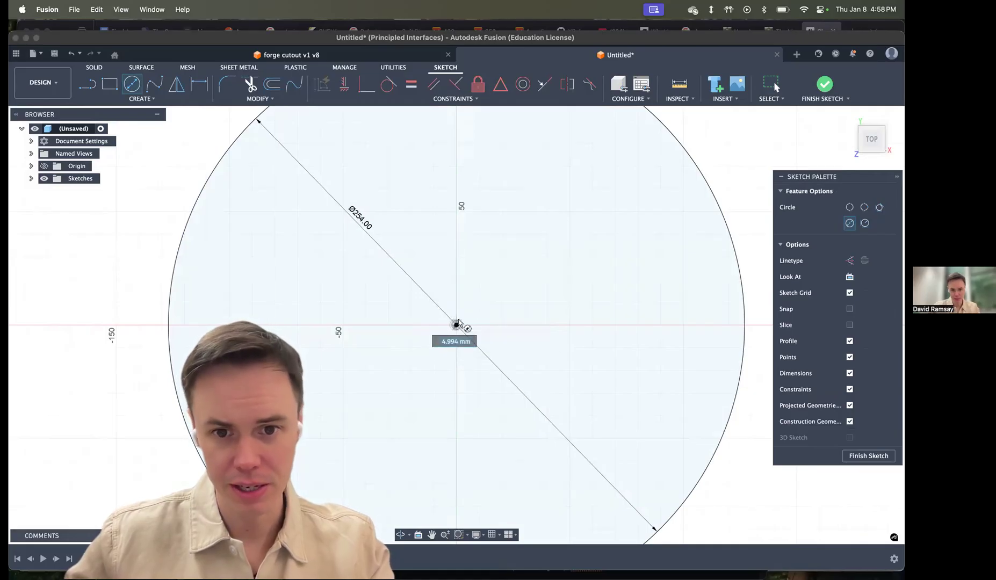
key("Escape")
left_click(455, 325)
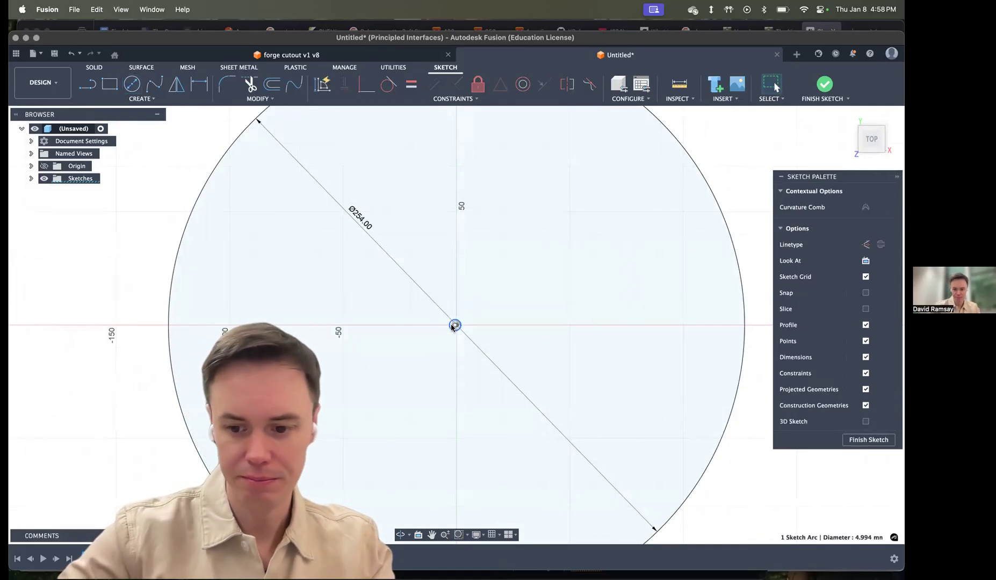
key("Delete")
- Add a concentric 5" diameter circle at the origin and finish the sketch
key("c")
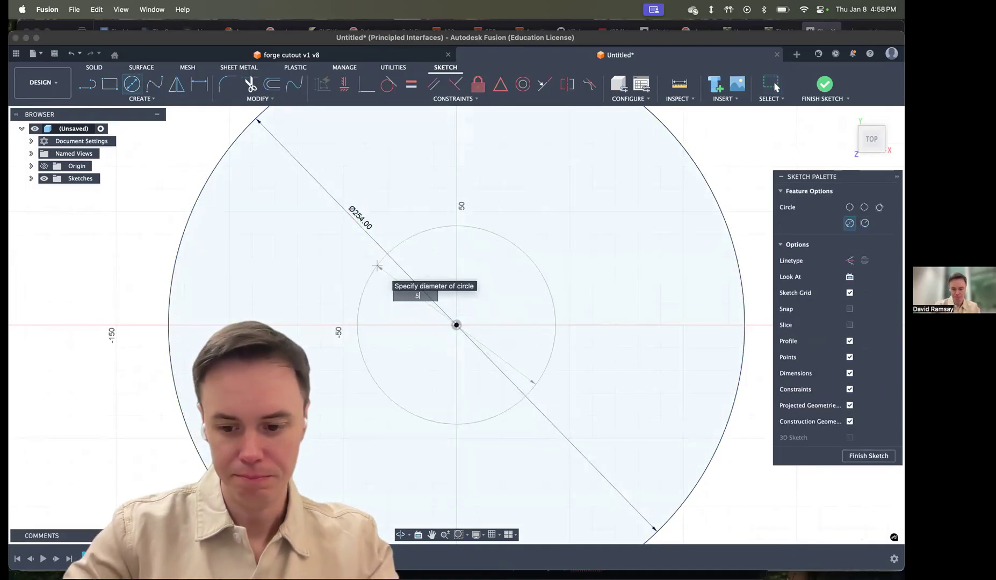
key("Return")
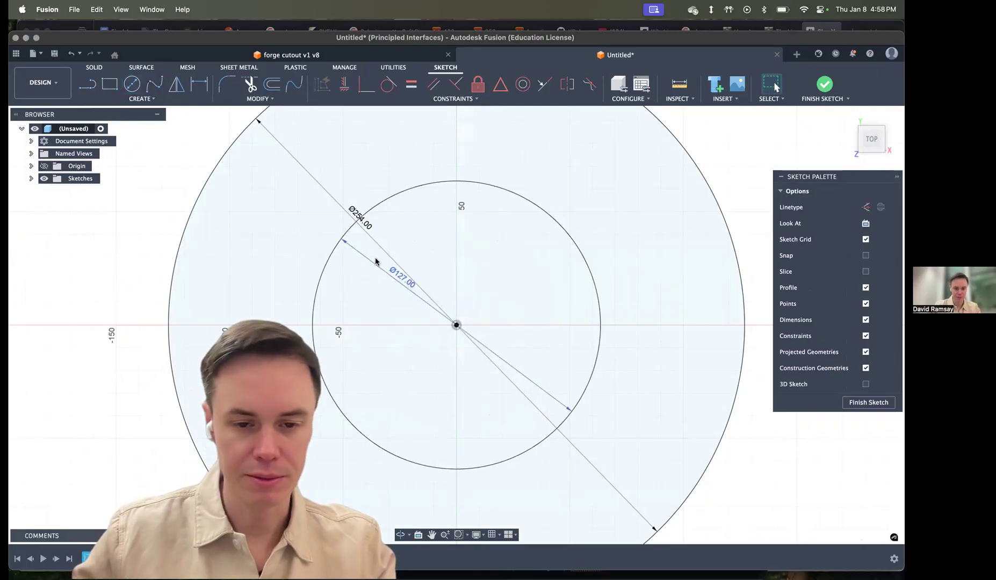
left_click(860, 403)
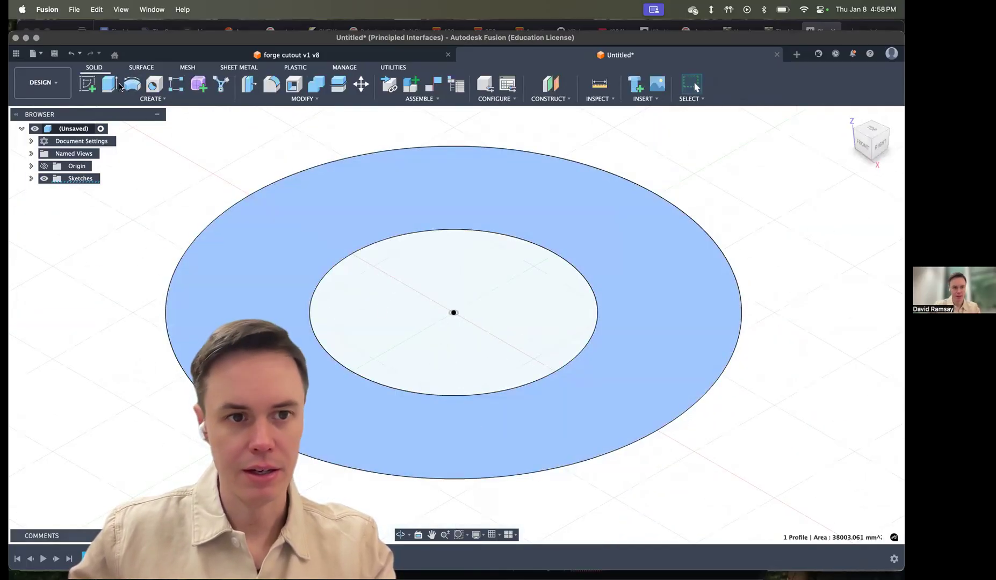
- Extrude the ring profile between the two circles 2.25" upward as a new body
left_click(119, 85)
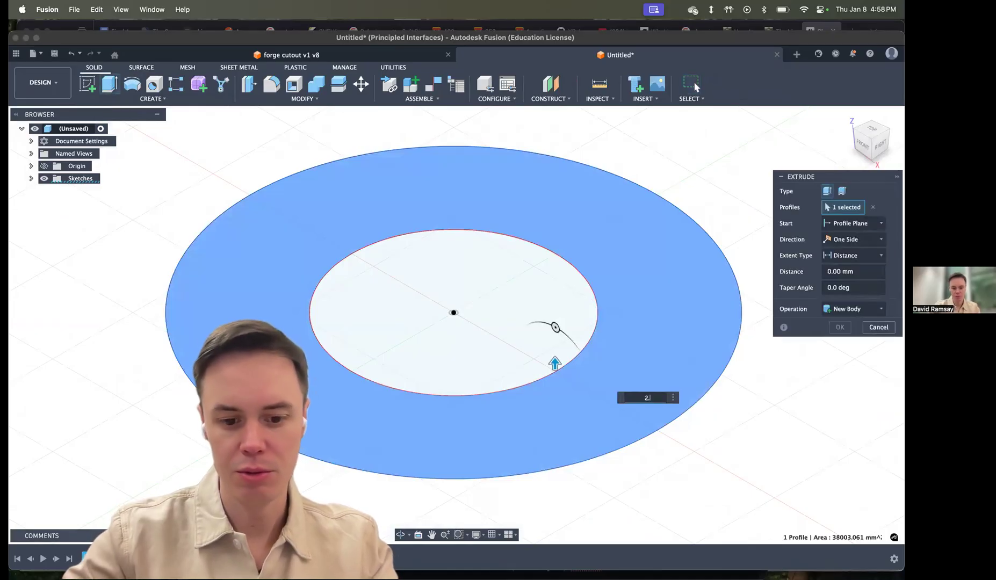
type("2.25")
key("Return")
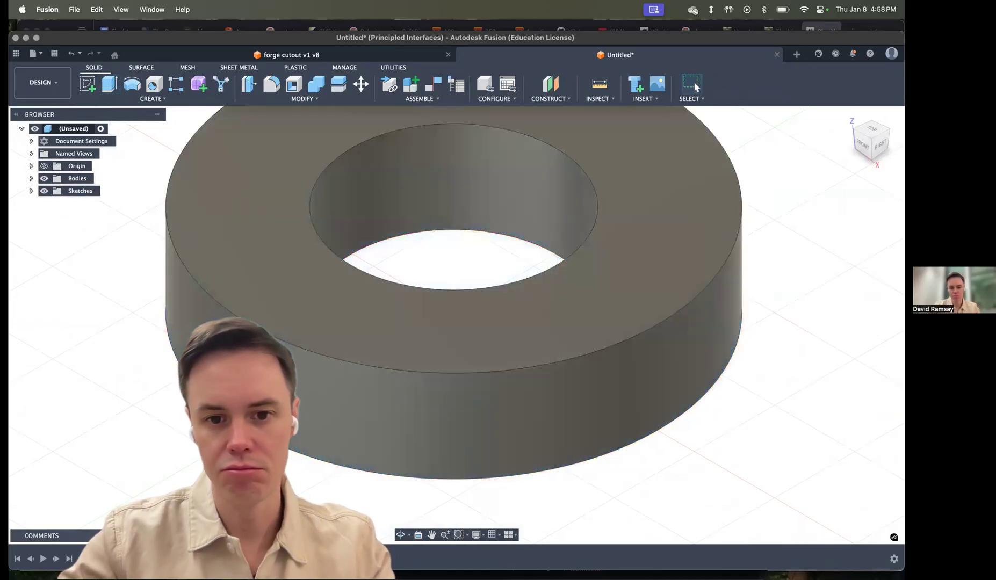
- Fillet the ring's upper inner and outer edges with one large constant radius, leaving only a narrow flat band on top
scroll(369, 259, "up", 2)
scroll(369, 262, "down", 5)
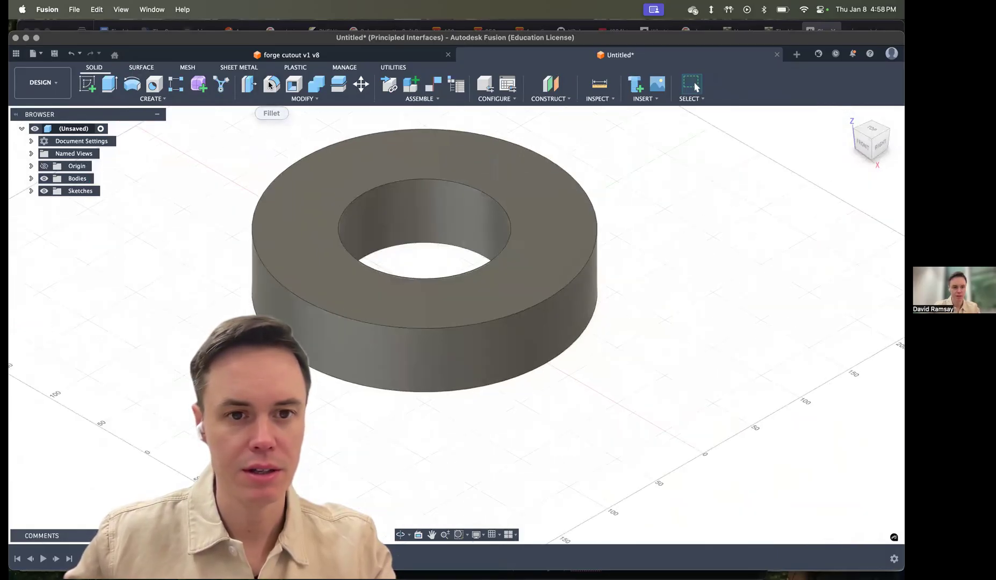
left_click(270, 85)
left_click(339, 225)
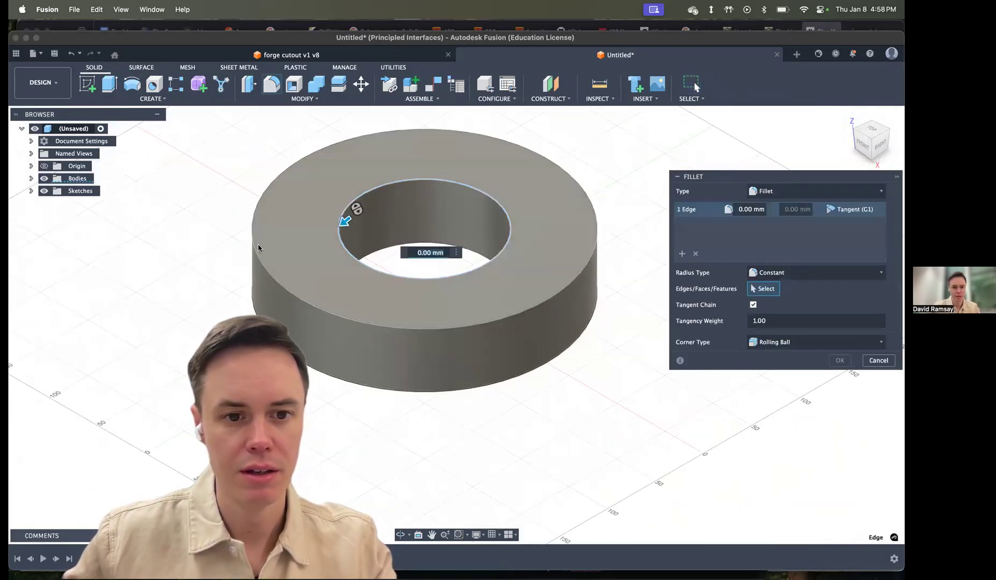
left_click(253, 245)
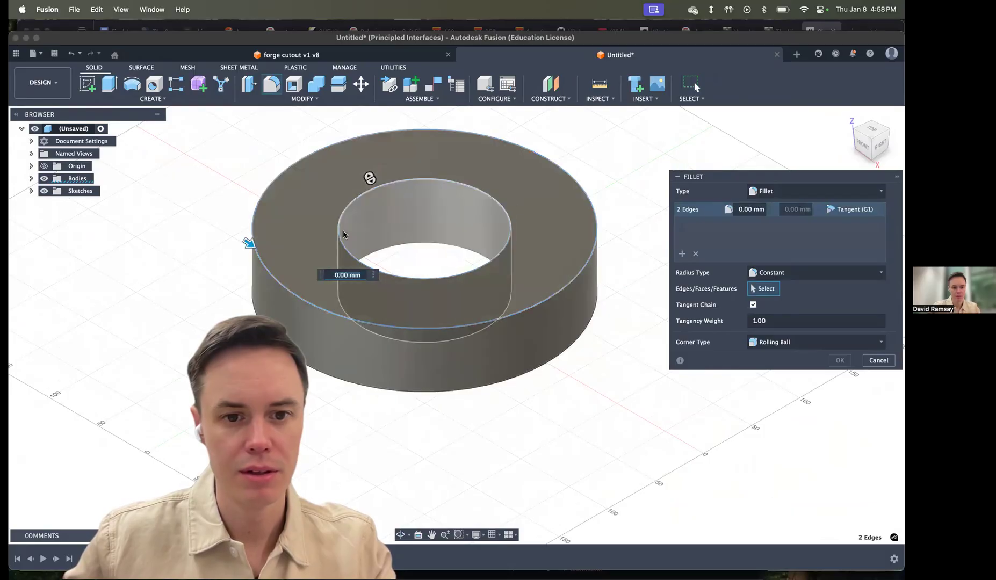
left_click_drag(247, 243, 256, 256)
middle_click_drag(257, 256, 279, 322, "shift")
key("Return")
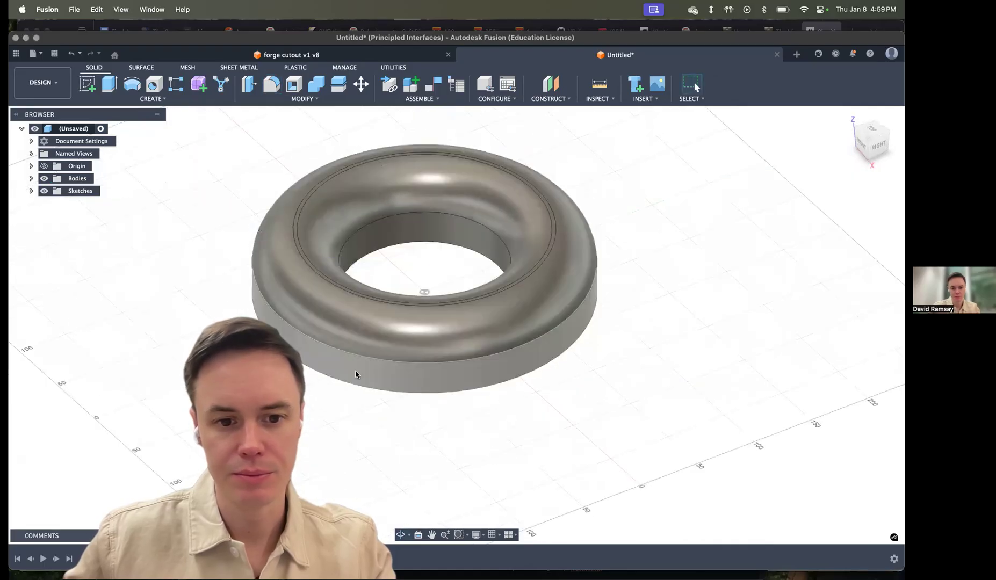
- Chamfer the ring's lower outer edge with an equal distance of about 14.5 mm
left_click(325, 376)
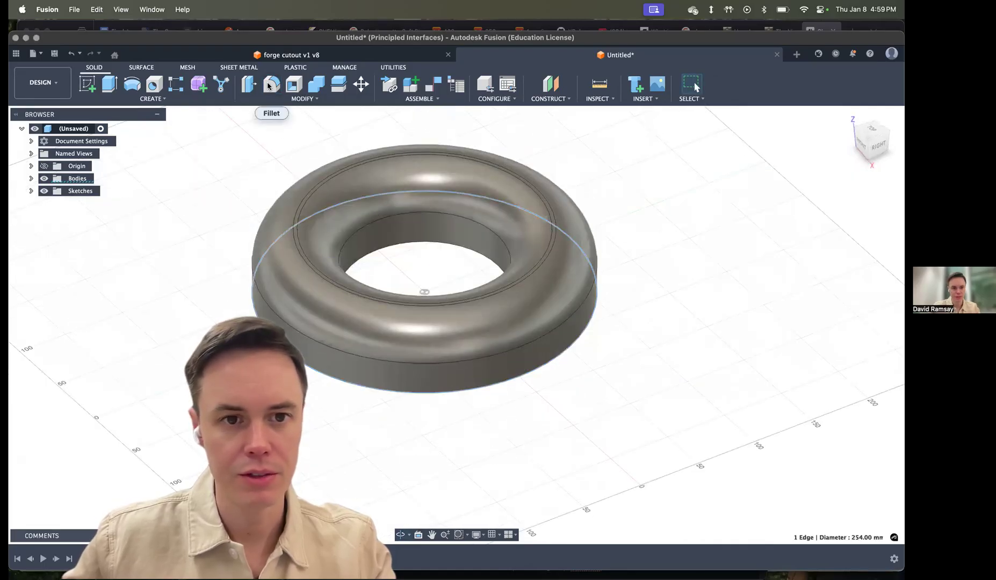
left_click(288, 99)
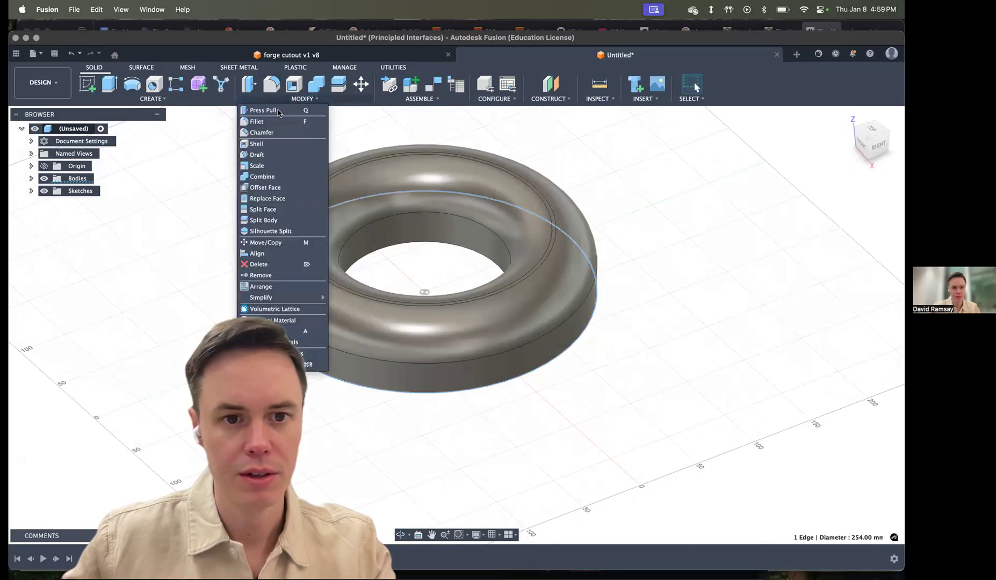
left_click(261, 132)
left_click_drag(281, 232, 285, 230)
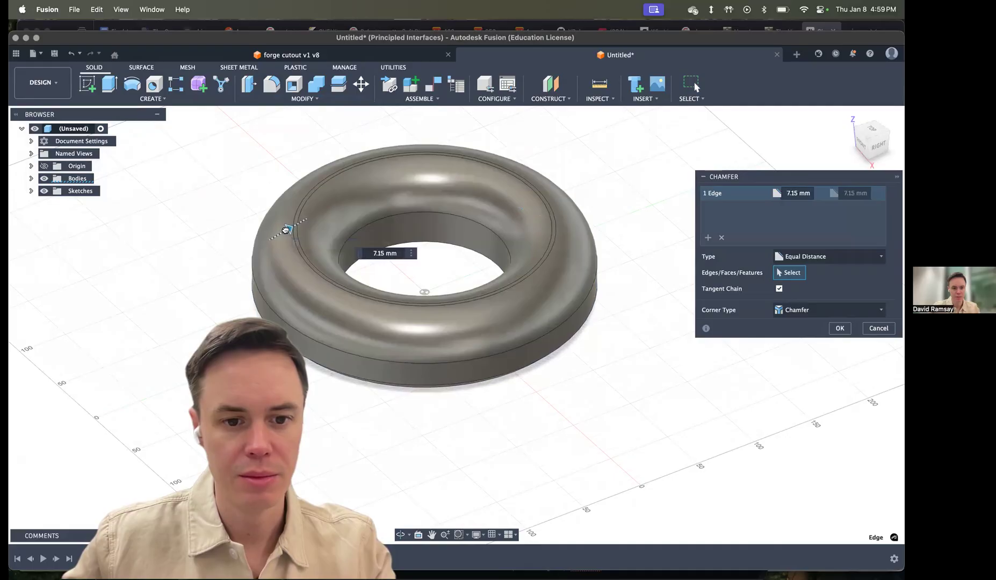
mouse_move(286, 230)
middle_mouse_down("shift")
mouse_move(282, 239)
mouse_move(267, 229)
mouse_move(275, 246)
middle_mouse_up("shift")
left_click_drag(428, 292, 425, 286)
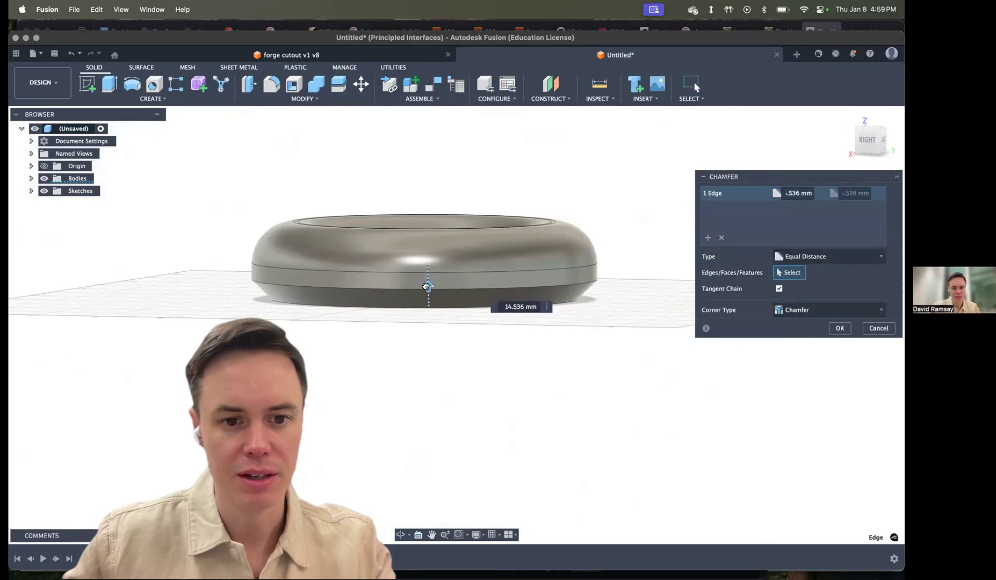
left_click(838, 330)
- Create a construction plane offset 3/4" above the XY plane
middle_click_drag(400, 209, 453, 220, "shift")
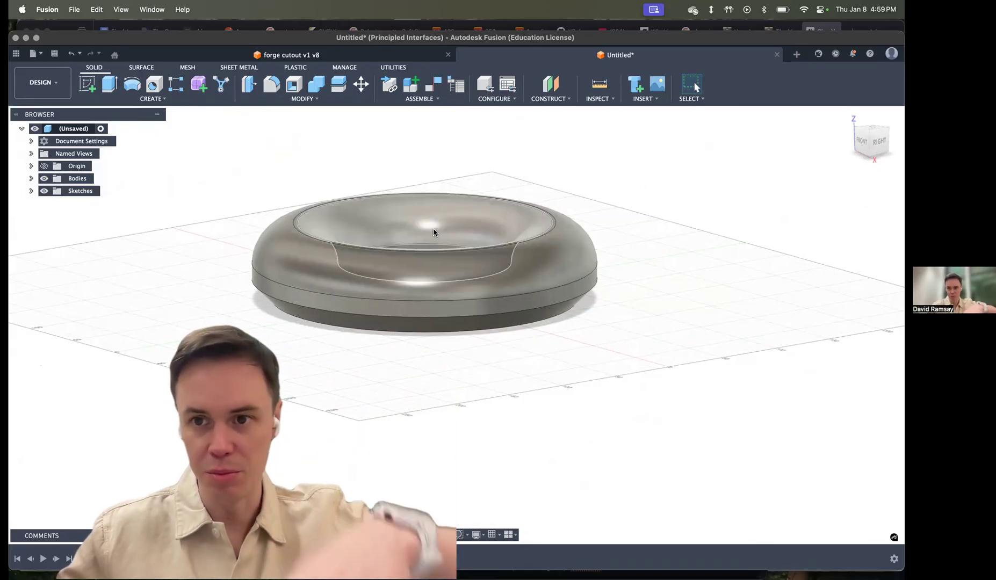
mouse_move(368, 326)
middle_mouse_down("shift")
mouse_move(356, 222)
mouse_move(360, 266)
mouse_move(375, 292)
mouse_move(389, 298)
mouse_move(420, 271)
mouse_move(424, 282)
mouse_move(453, 286)
mouse_move(387, 296)
mouse_move(493, 291)
mouse_move(461, 322)
mouse_move(204, 274)
middle_mouse_up("shift")
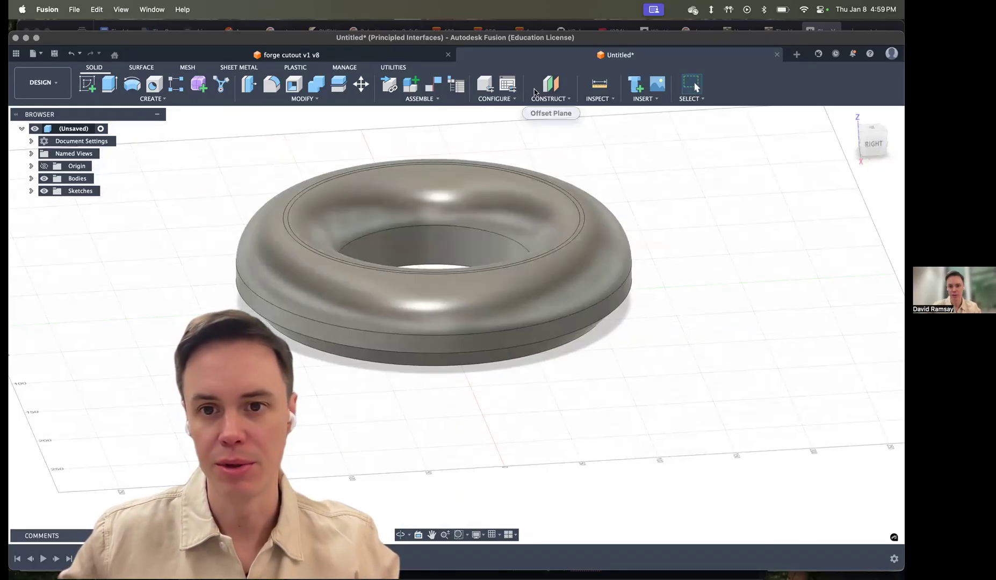
scroll(401, 182, "up", 3)
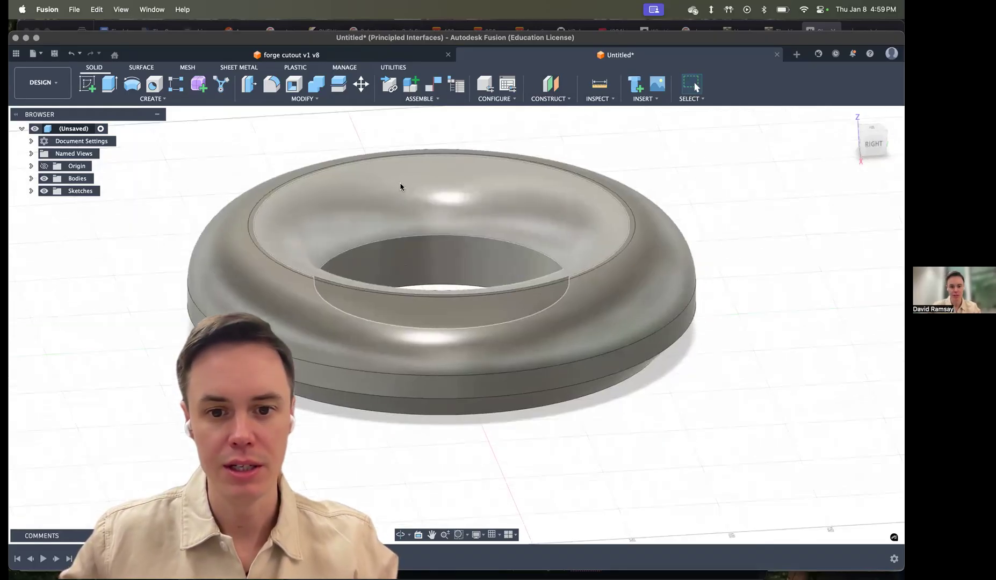
scroll(401, 182, "down", 5)
left_click(550, 86)
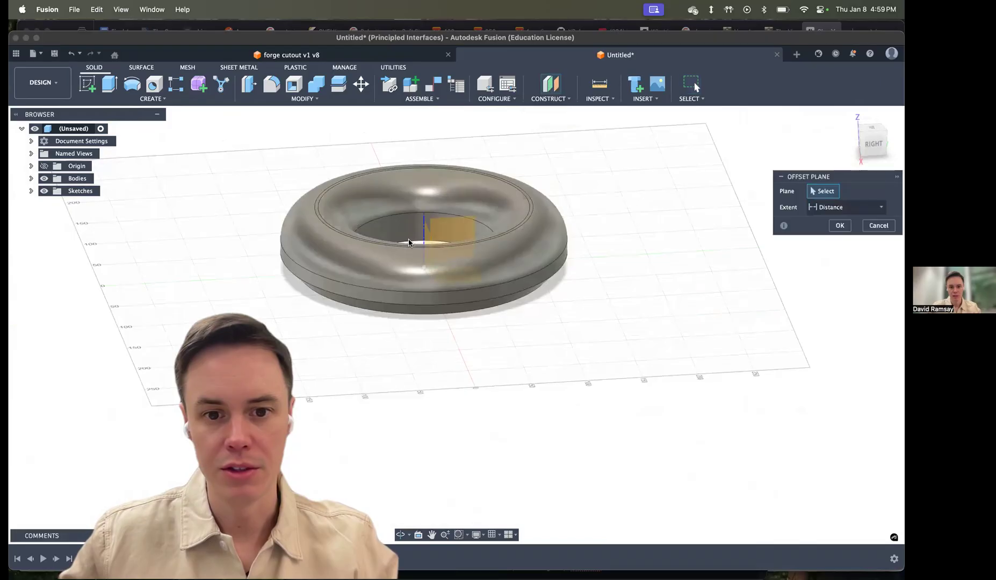
left_click(463, 276)
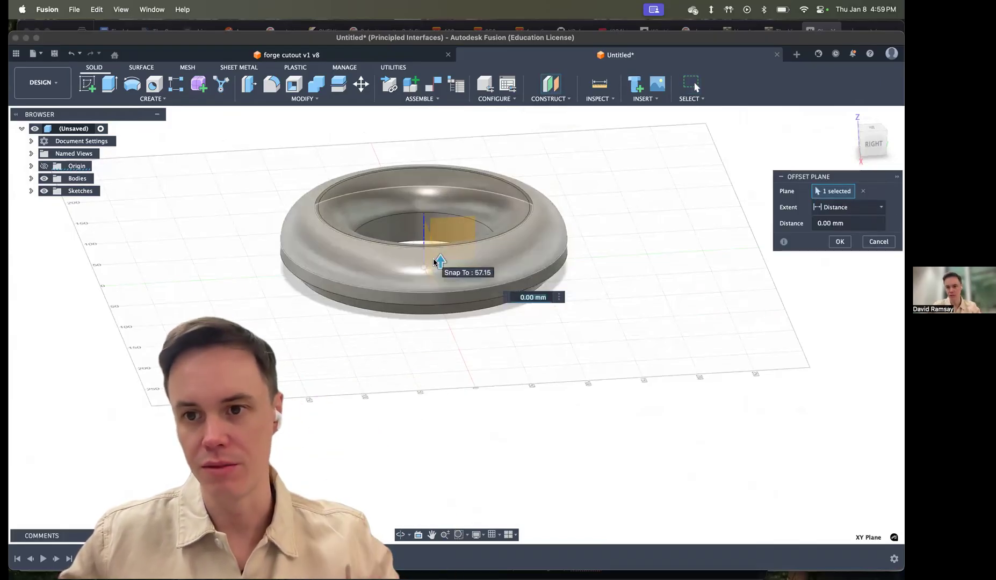
type("3/4\"")
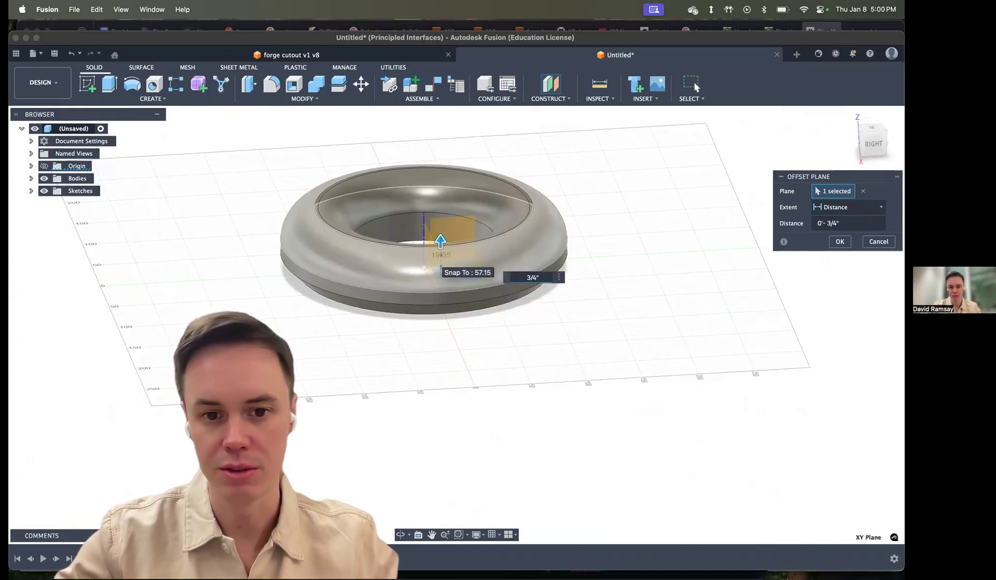
key("Return")
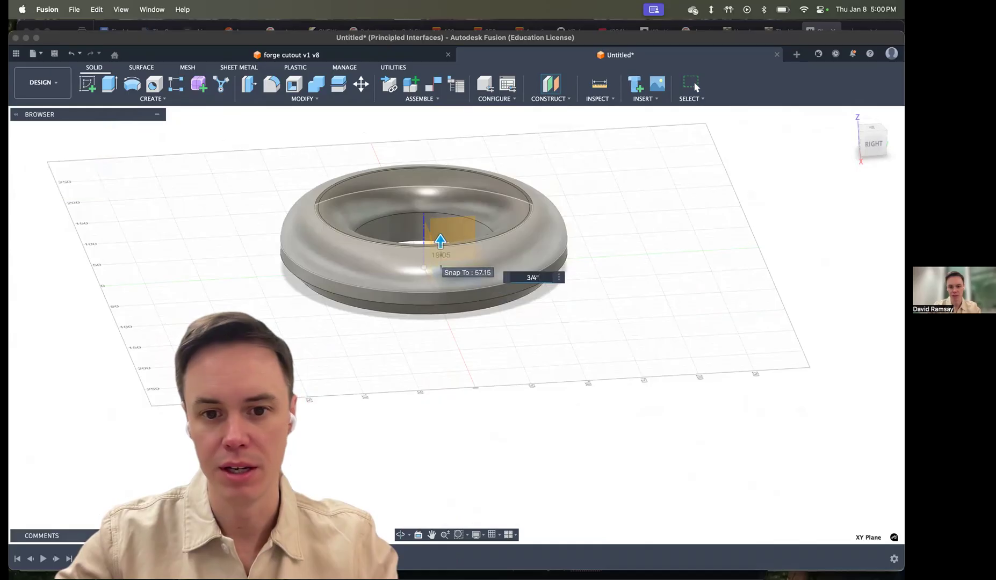
- Create a second construction plane offset 3/4" above the first offset plane
left_click(557, 91)
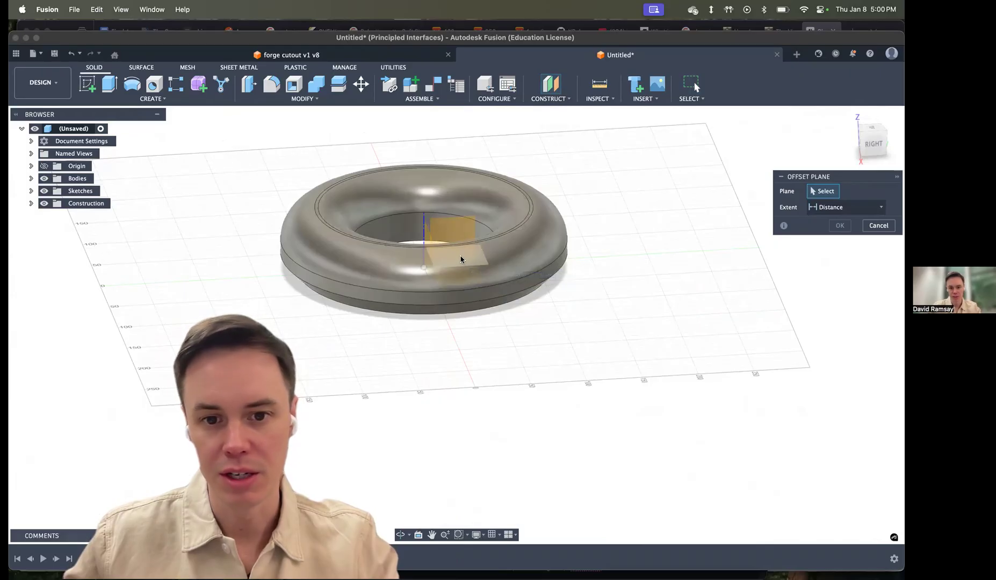
middle_click_drag(458, 238, 476, 253, "shift")
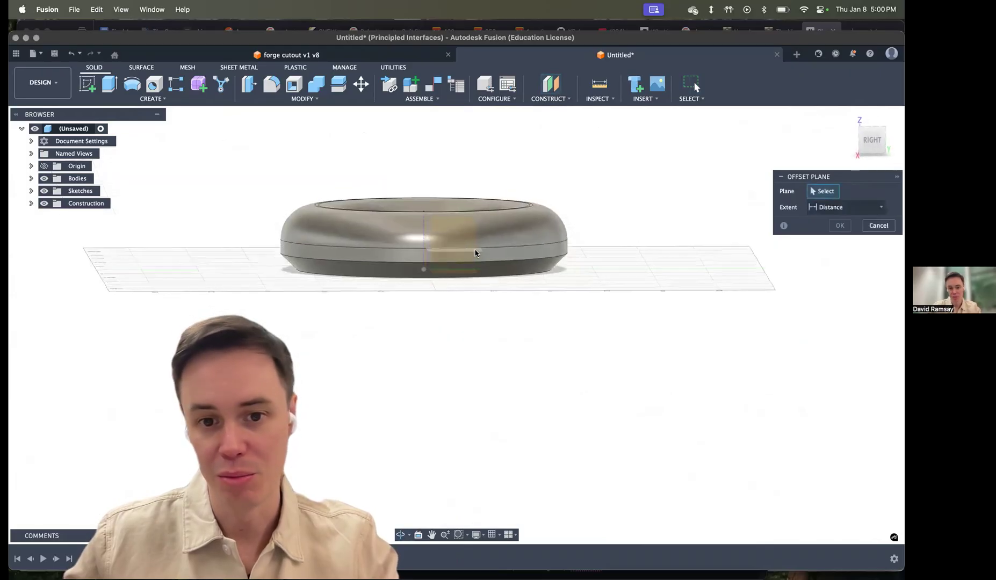
left_click(478, 252)
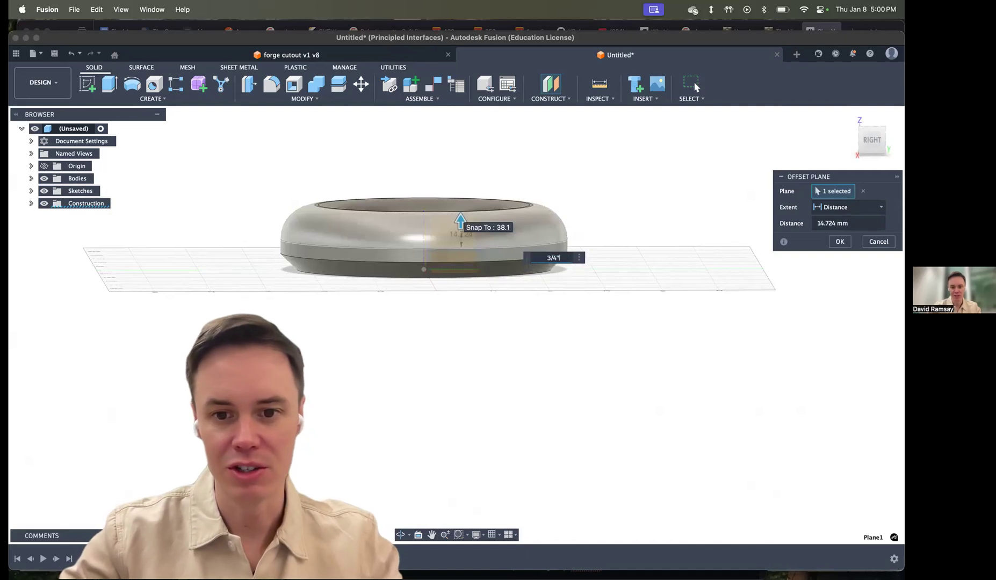
key("Return")
middle_click_drag(436, 160, 468, 174, "shift")
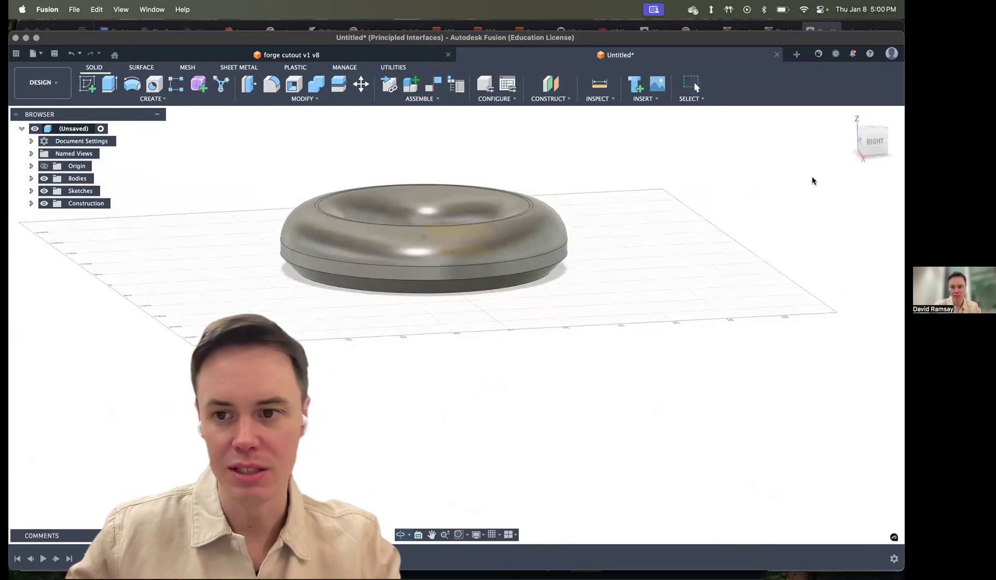
- Start a Split Body on the whole ring with the upper offset construction plane as the splitting tool
left_click(875, 145)
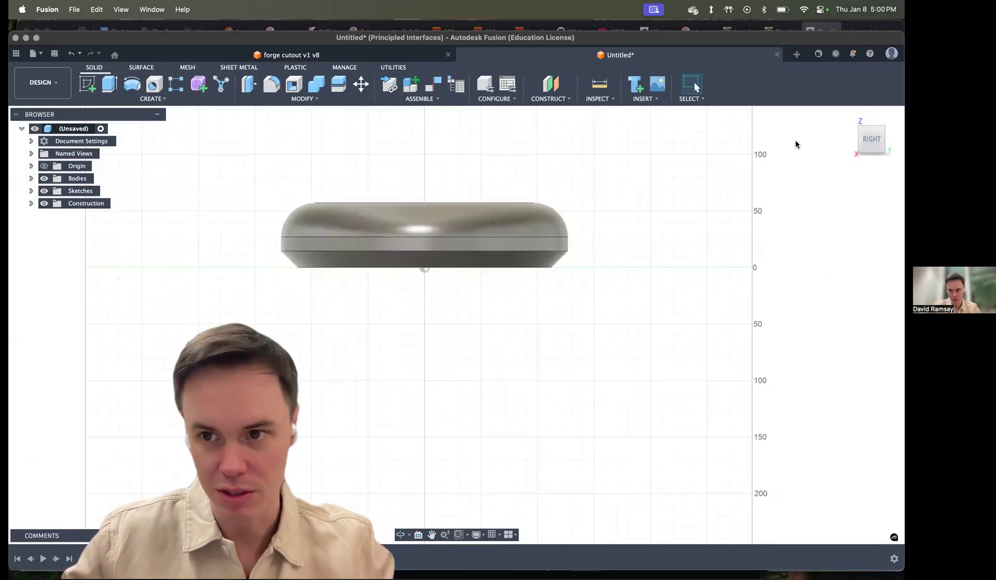
left_click(847, 115)
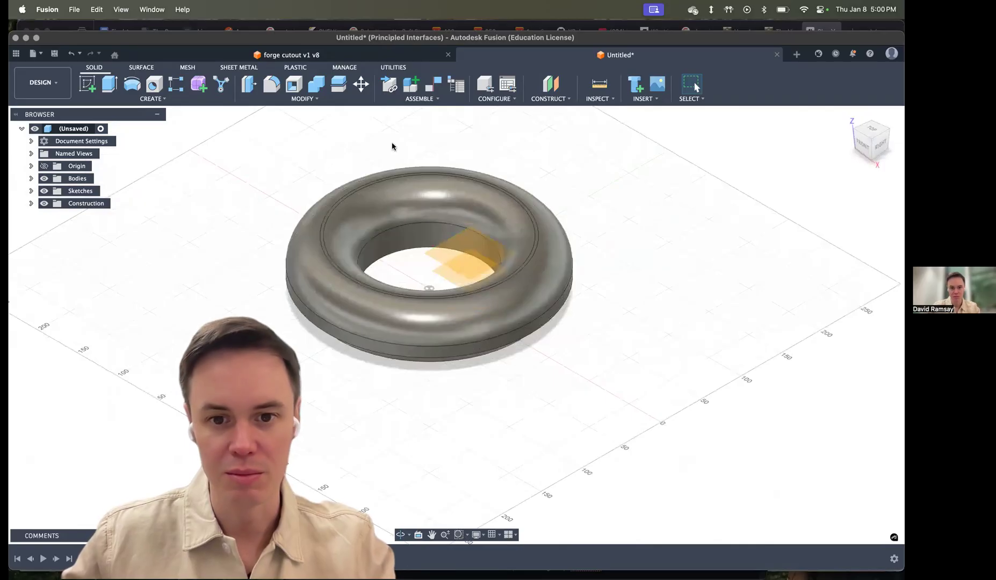
left_click(333, 90)
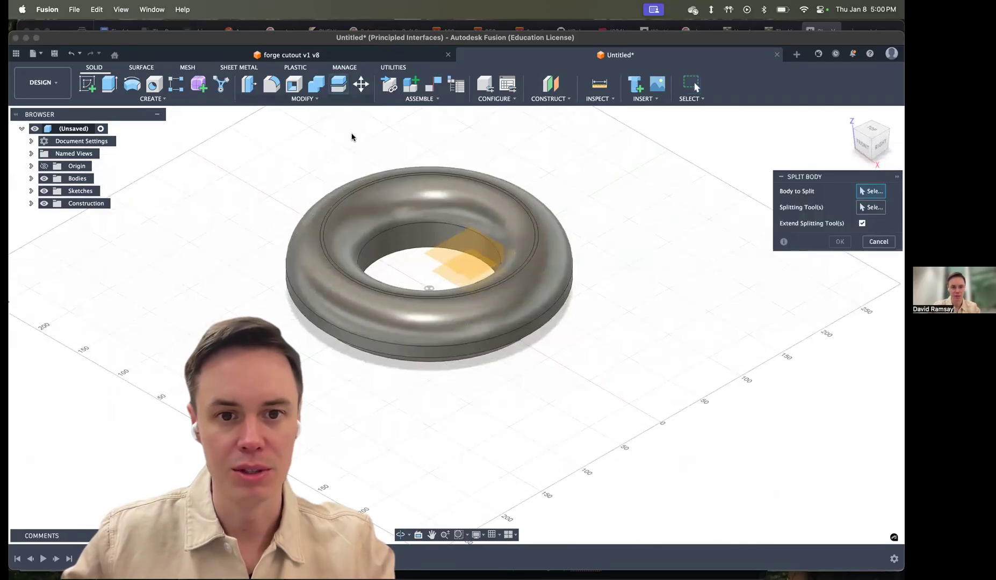
left_click(359, 199)
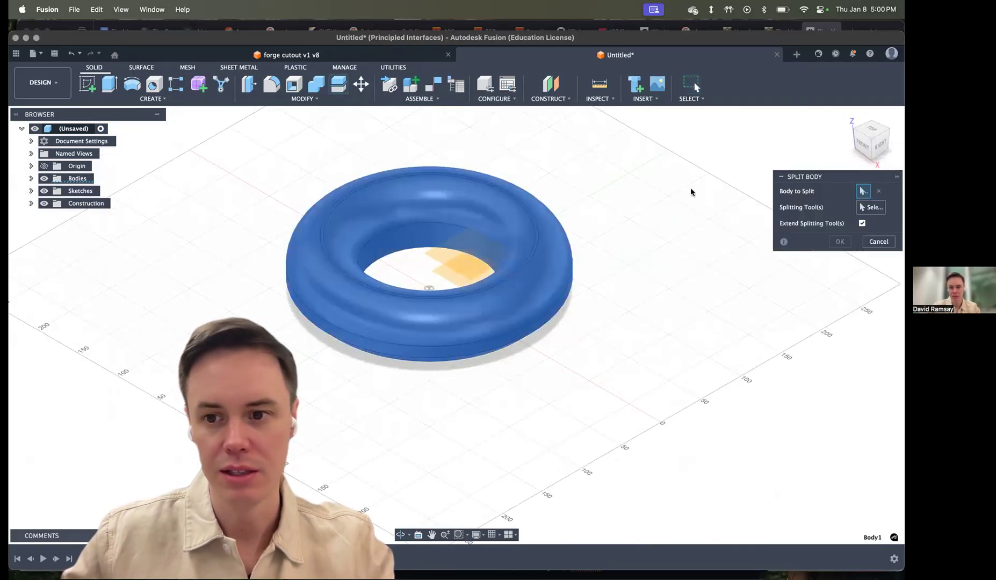
left_click(871, 209)
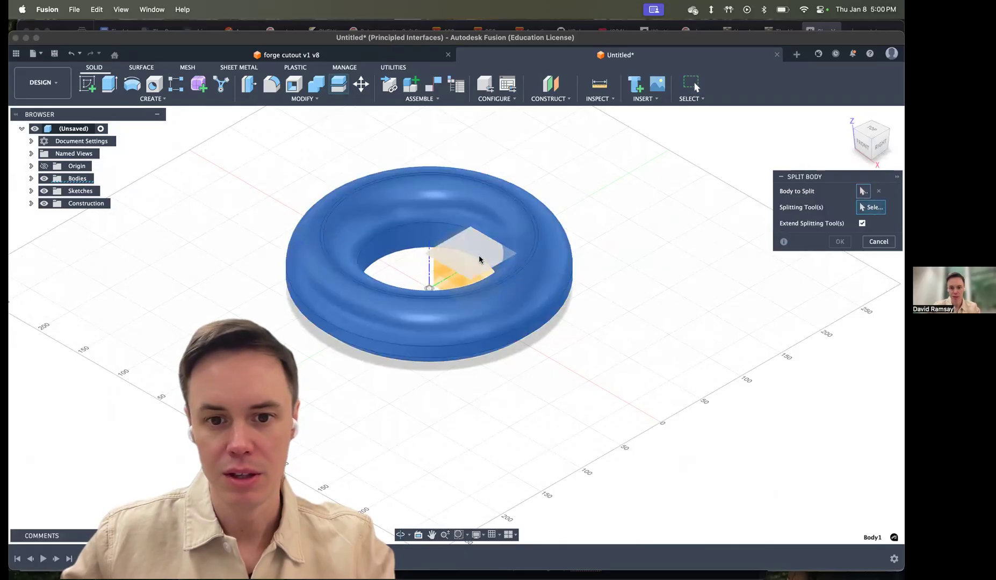
left_click(479, 258)
middle_click_drag(478, 258, 454, 223, "shift")
scroll(467, 279, "up", 5)
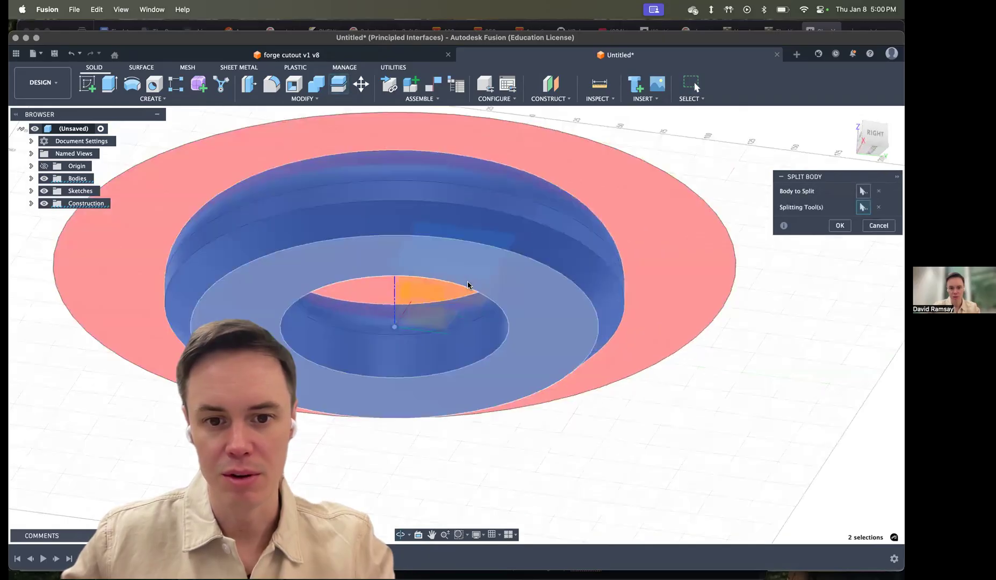
scroll(488, 275, "up", 2)
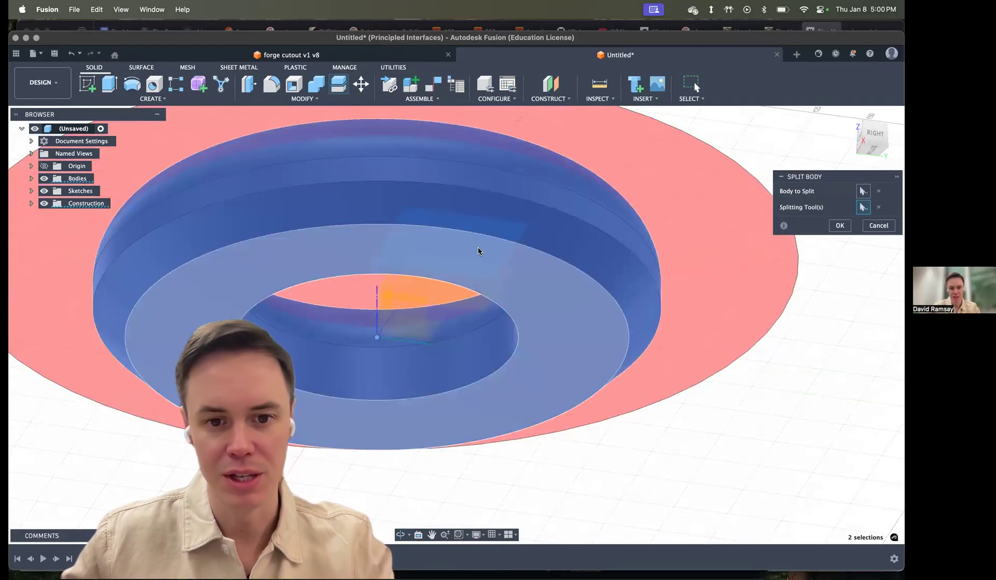
- Add the lower offset construction plane as a second splitting tool and split the ring into horizontal layers
left_click(481, 285)
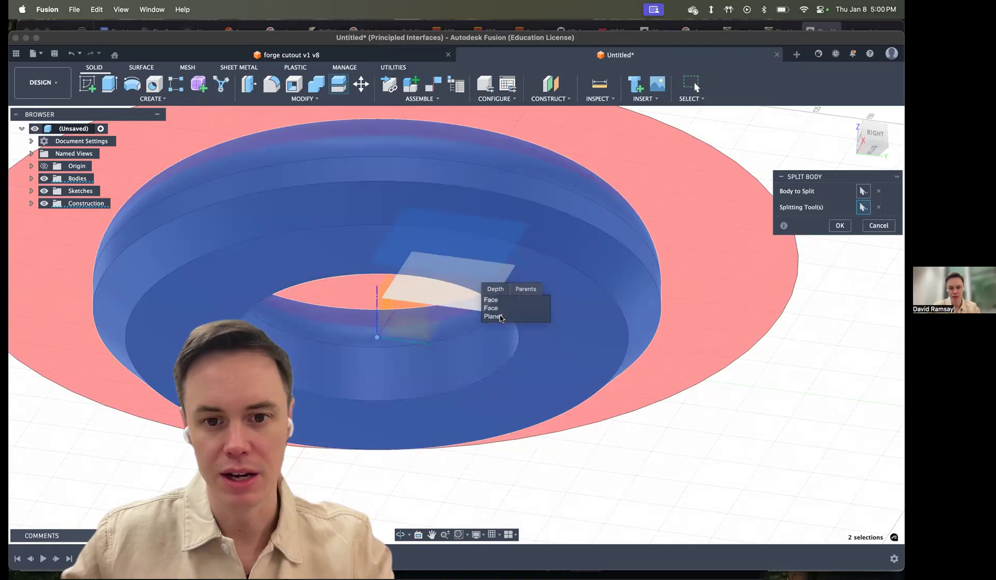
left_click(499, 317)
middle_click_drag(500, 318, 463, 262, "shift")
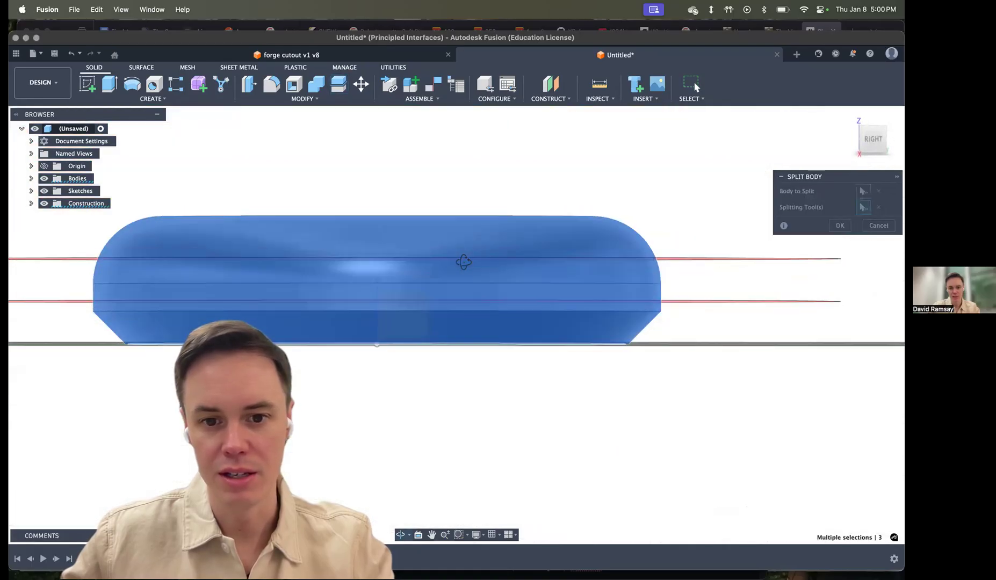
left_click(874, 141)
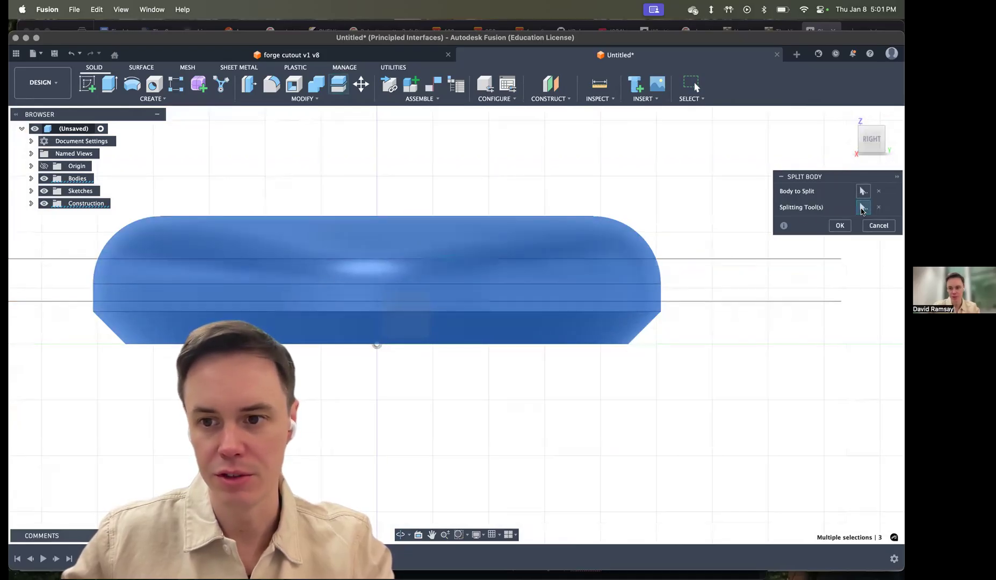
middle_click_drag(669, 204, 440, 228, "shift")
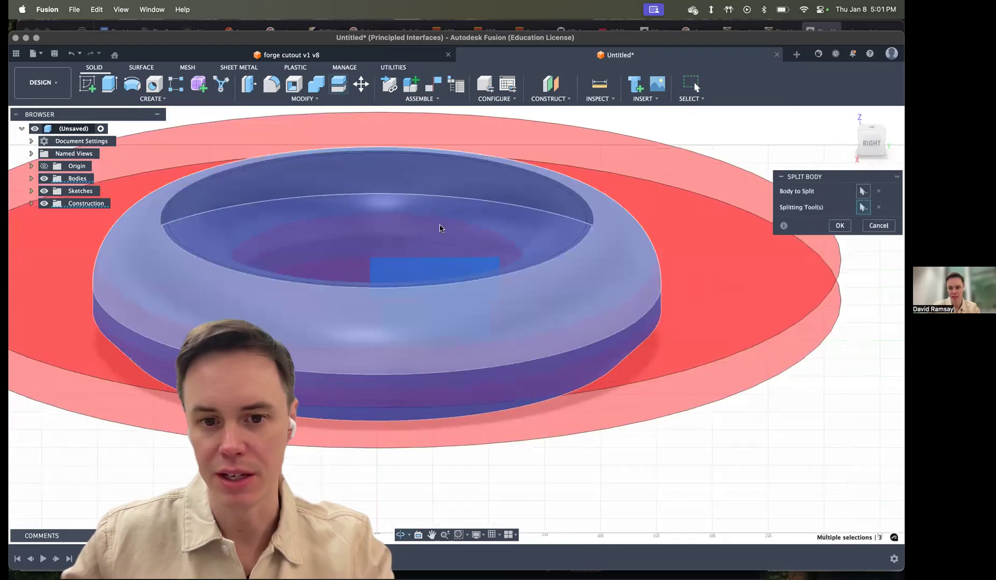
left_click(840, 225)
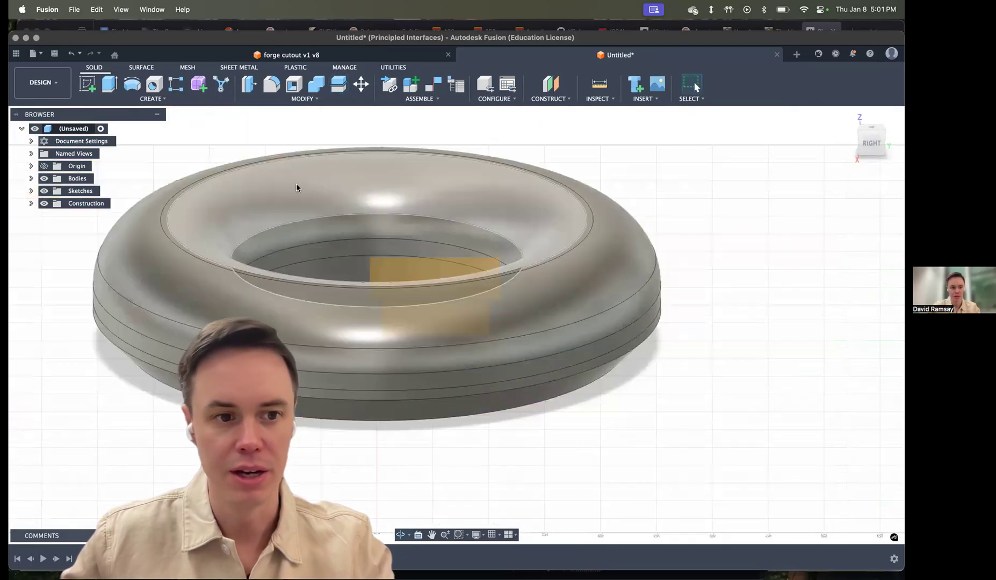
- Inspect the split layers by hiding and showing individual ring bodies
left_click(30, 178)
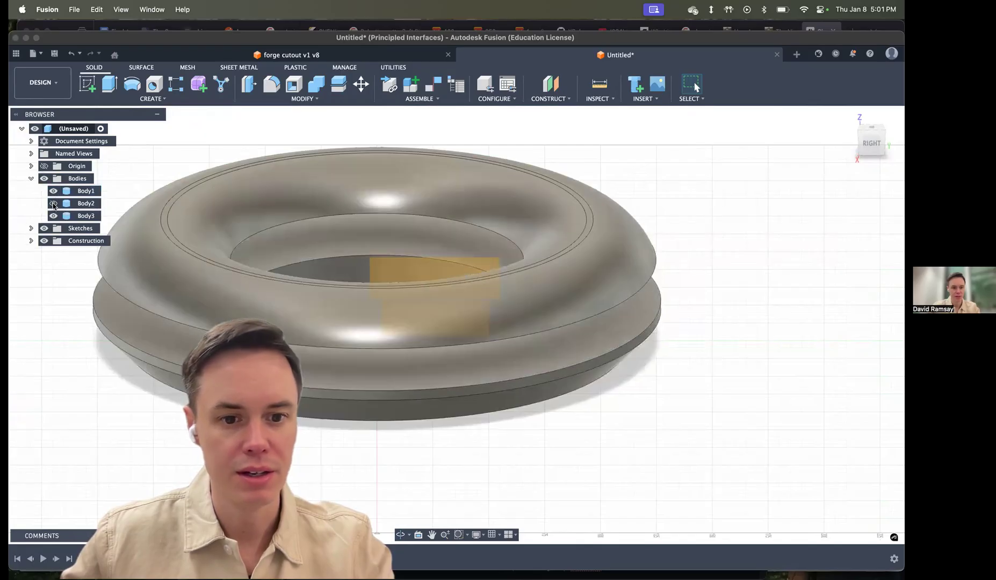
left_click(53, 215)
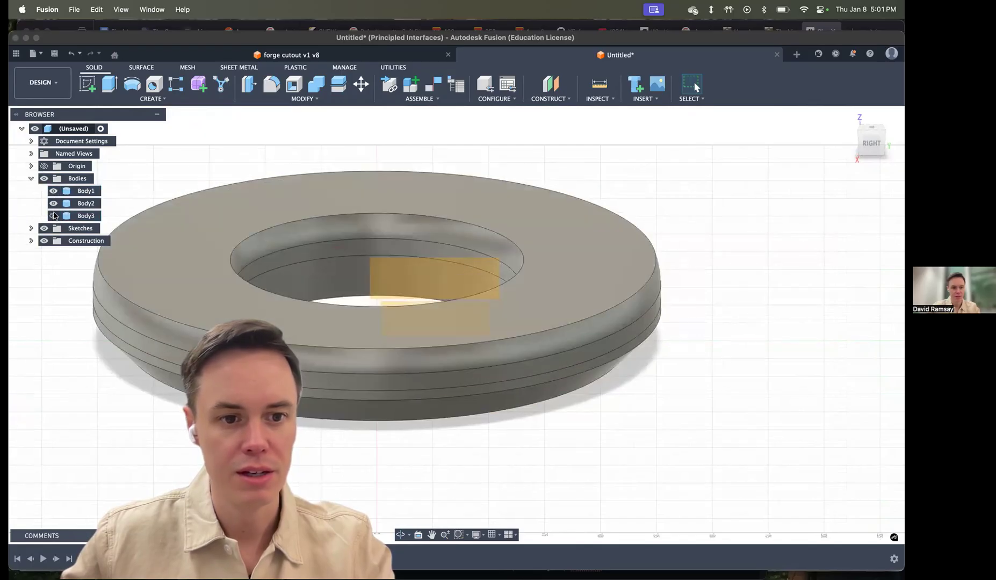
left_click(53, 215)
- Start a sketch on the ring's flat bottom face
middle_click_drag(455, 325, 511, 305, "shift")
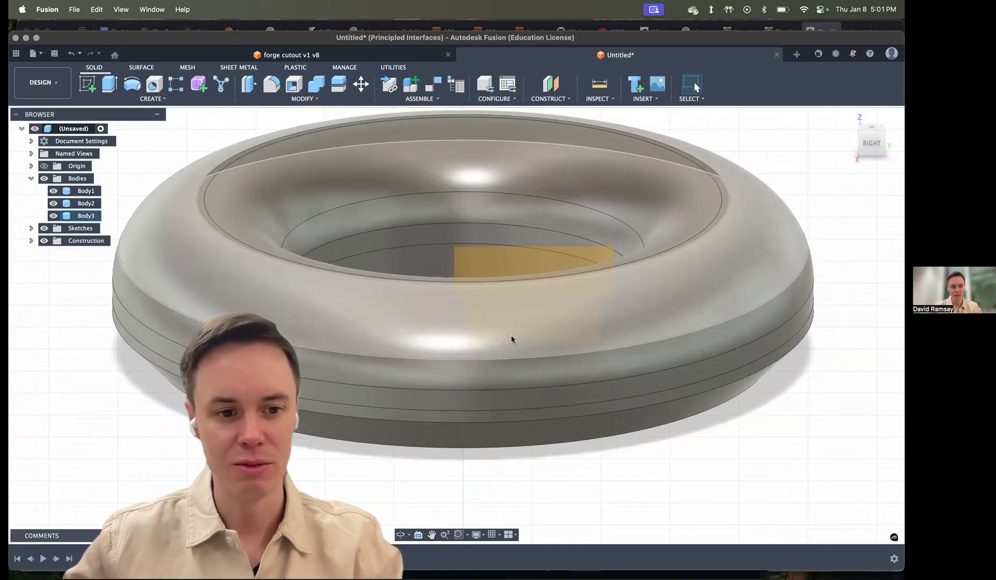
middle_click_drag(505, 349, 278, 225, "shift")
scroll(436, 325, "up", 1)
scroll(456, 294, "down", 5)
middle_click_drag(418, 248, 380, 271, "shift")
double_click(380, 270)
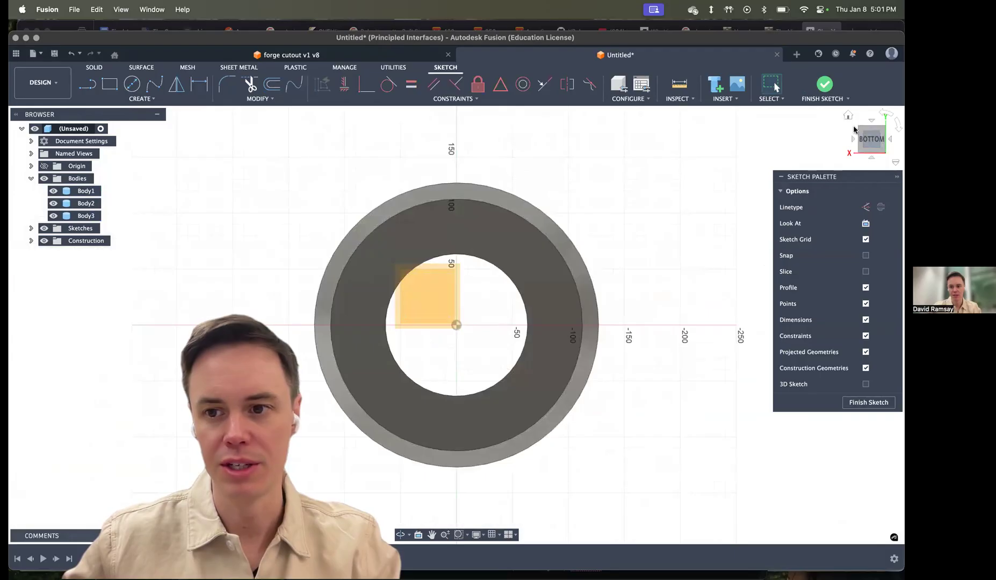
left_click_drag(859, 130, 864, 138)
left_click(865, 138)
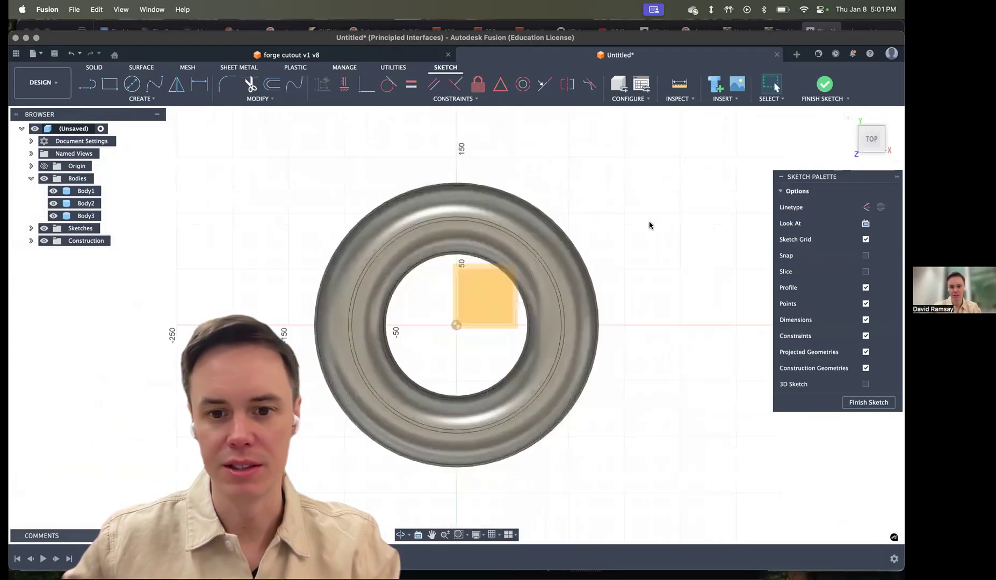
scroll(527, 215, "up", 2)
scroll(536, 240, "down", 5)
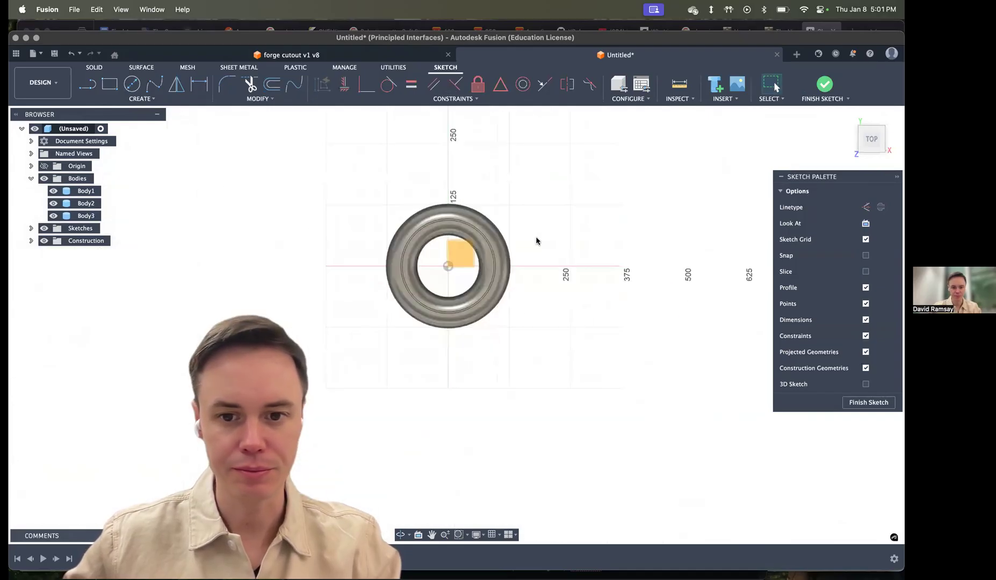
- Sketch a rectangle beside the ring, 8 ft wide and 4 ft high, to represent the stock sheet
left_click(109, 84)
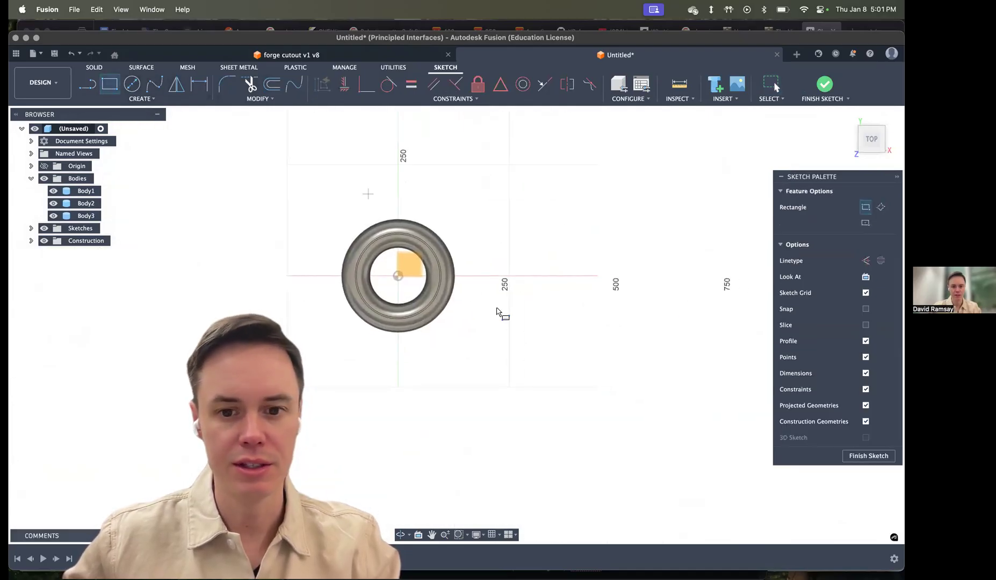
left_click(492, 319)
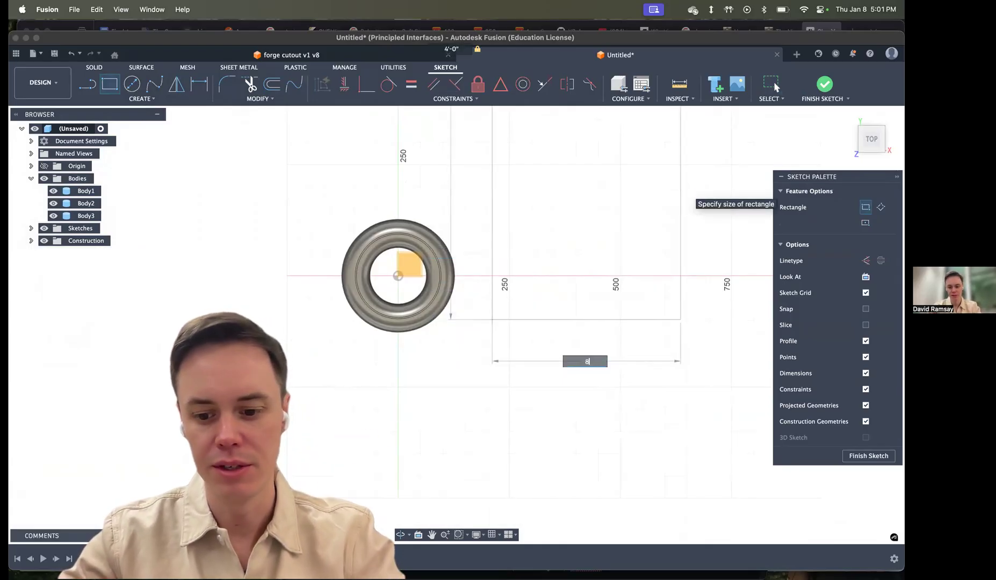
key("Return")
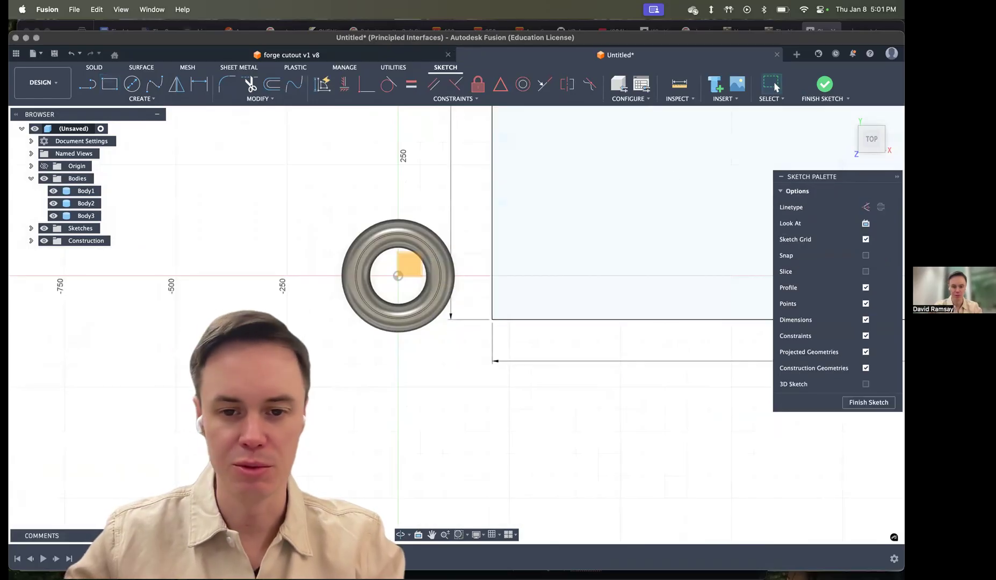
- Move the sheet rectangle farther away from the ring by its near lower corner and finish the sketch
scroll(556, 223, "down", 5)
middle_click_drag(571, 205, 366, 287)
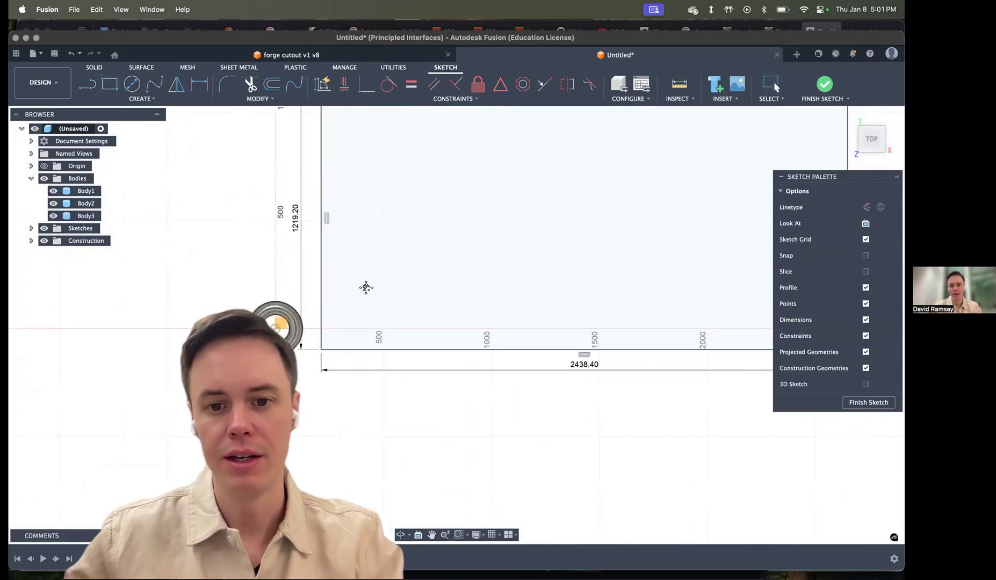
scroll(424, 269, "down", 3)
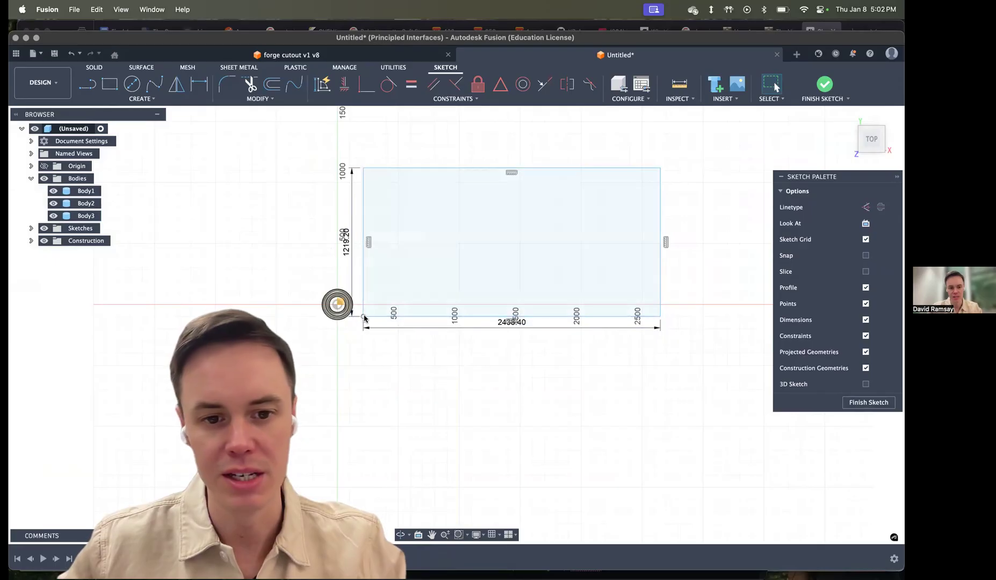
left_click_drag(363, 318, 395, 306)
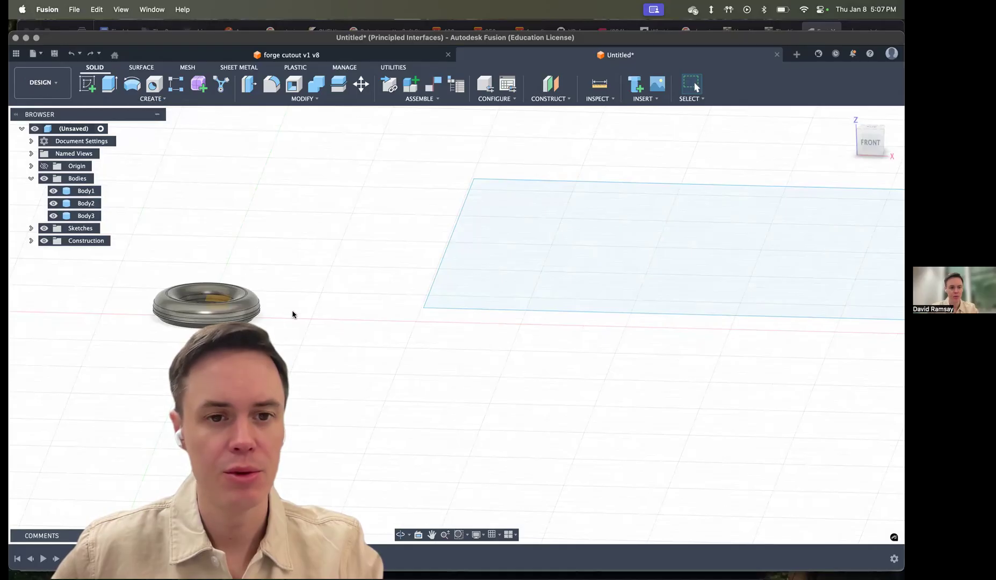
left_click(302, 100)
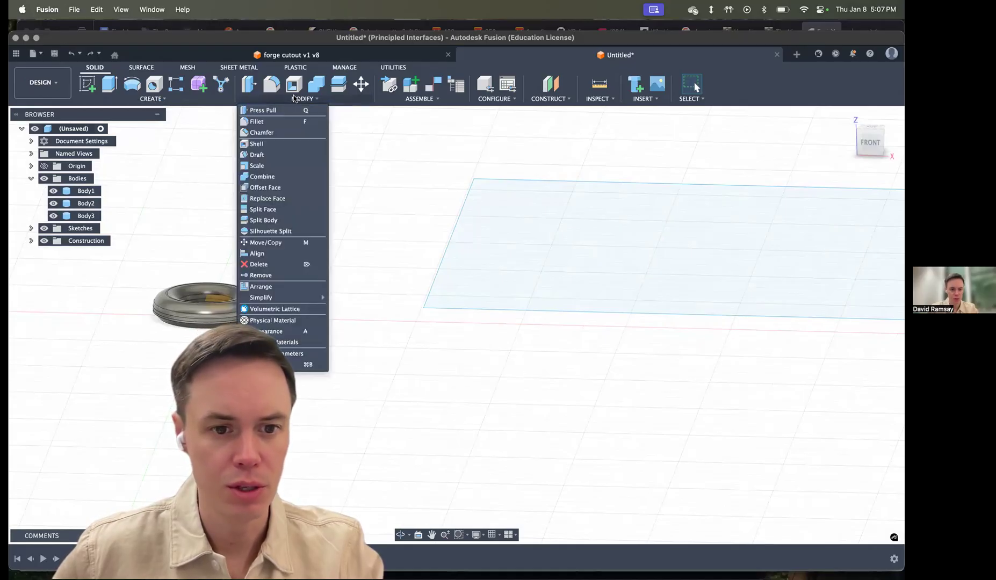
left_click(261, 286)
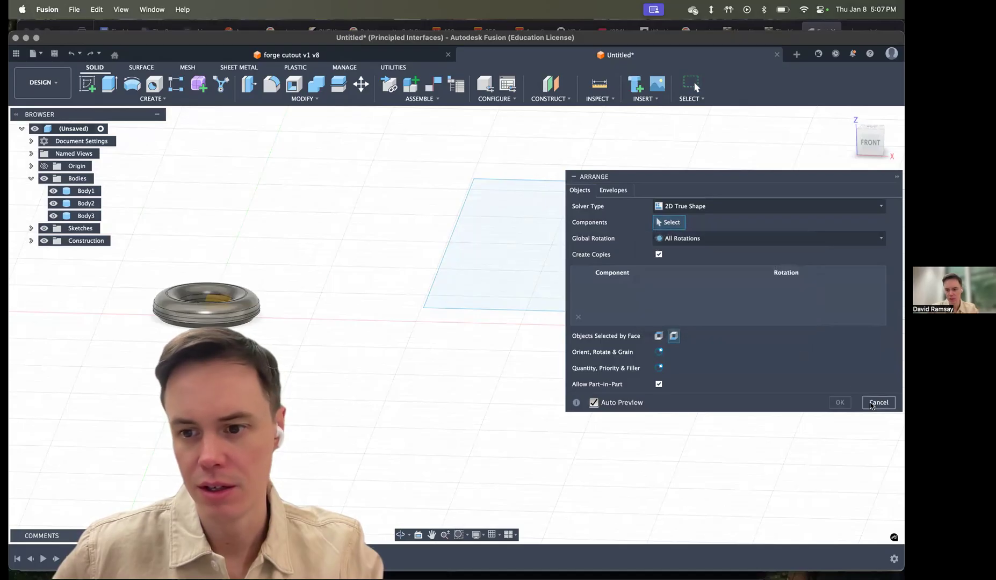
key("Escape")
- Convert each of the three ring layer bodies, Body1, Body2 and Body3, into its own component
right_click(86, 191)
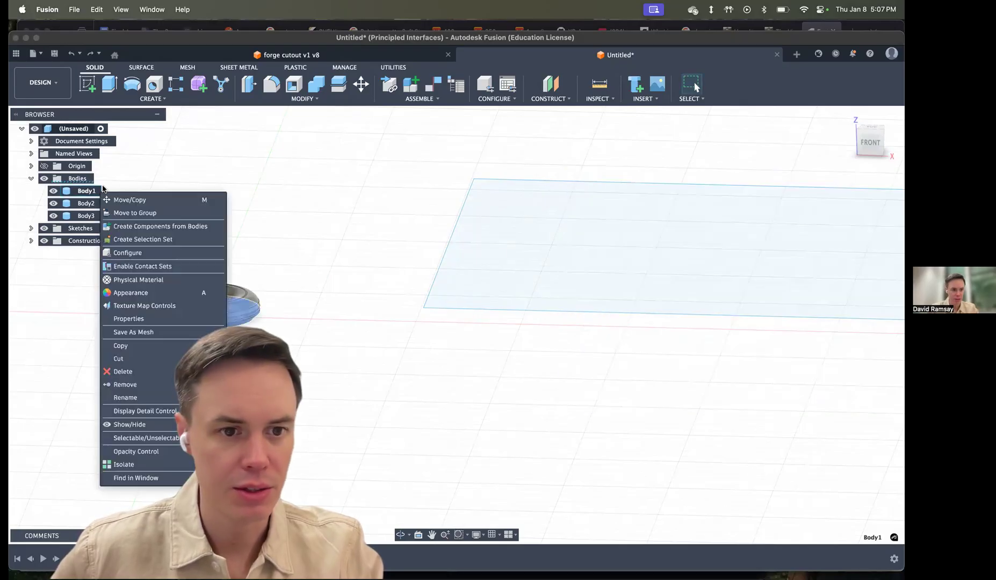
left_click(74, 192)
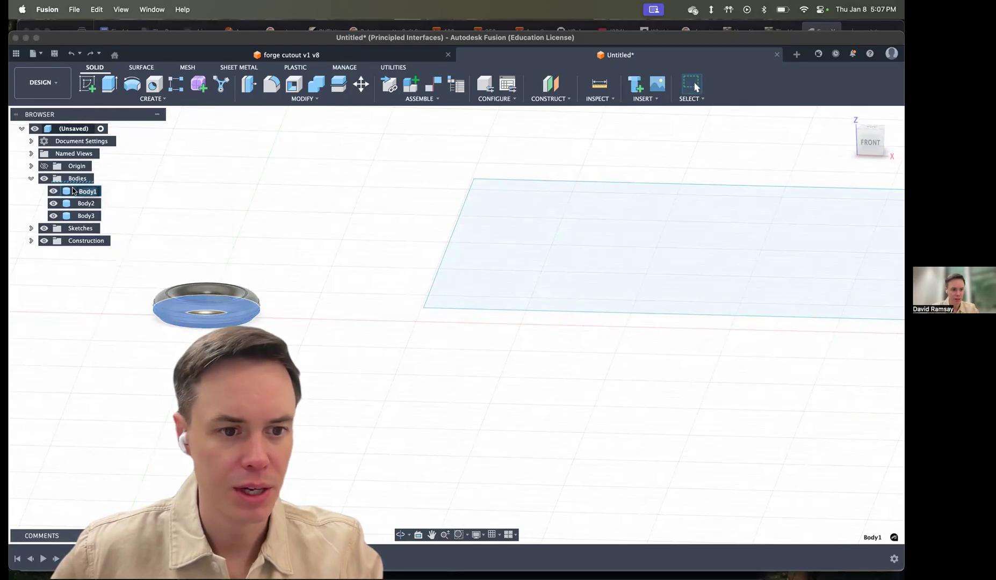
right_click(75, 191)
left_click(106, 225)
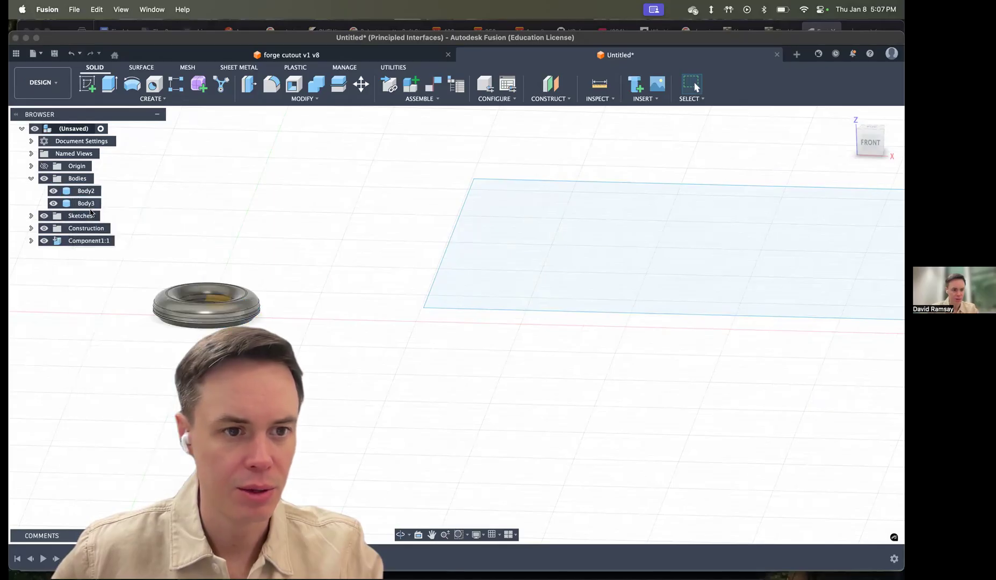
right_click(86, 193)
left_click(105, 225)
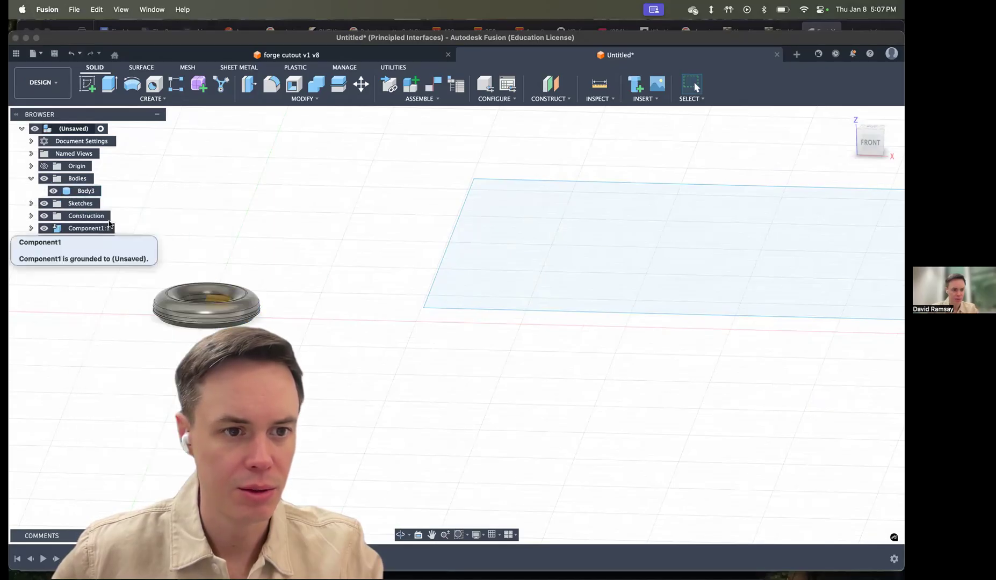
right_click(87, 192)
left_click(116, 227)
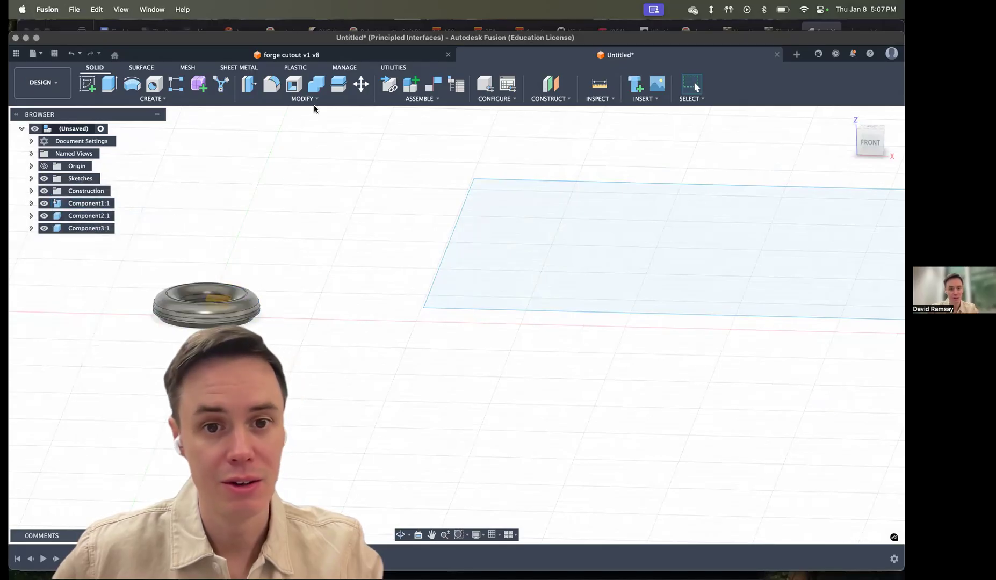
- Start a 2D True Shape arrangement using the stock sheet rectangle as its envelope
left_click(271, 100)
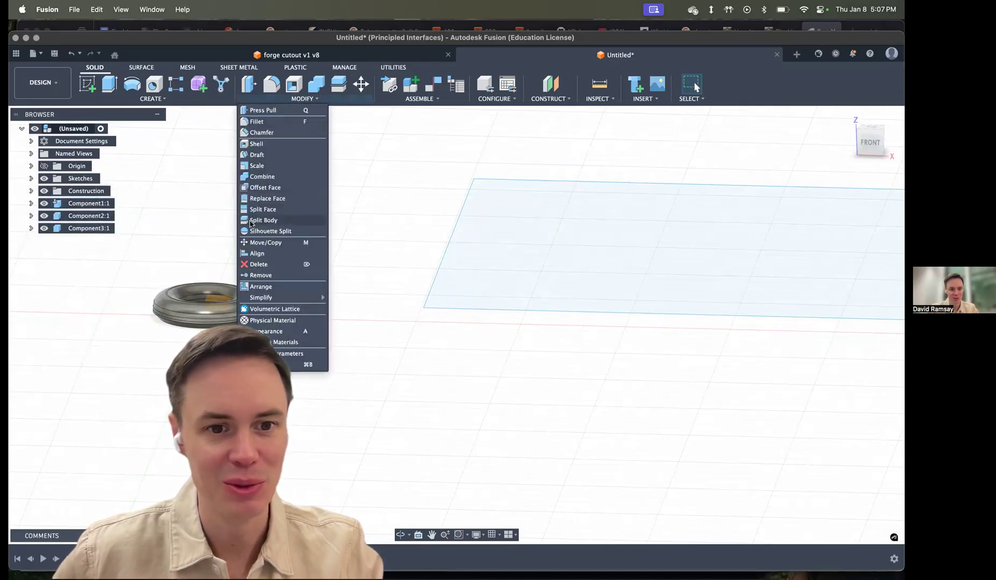
left_click(260, 287)
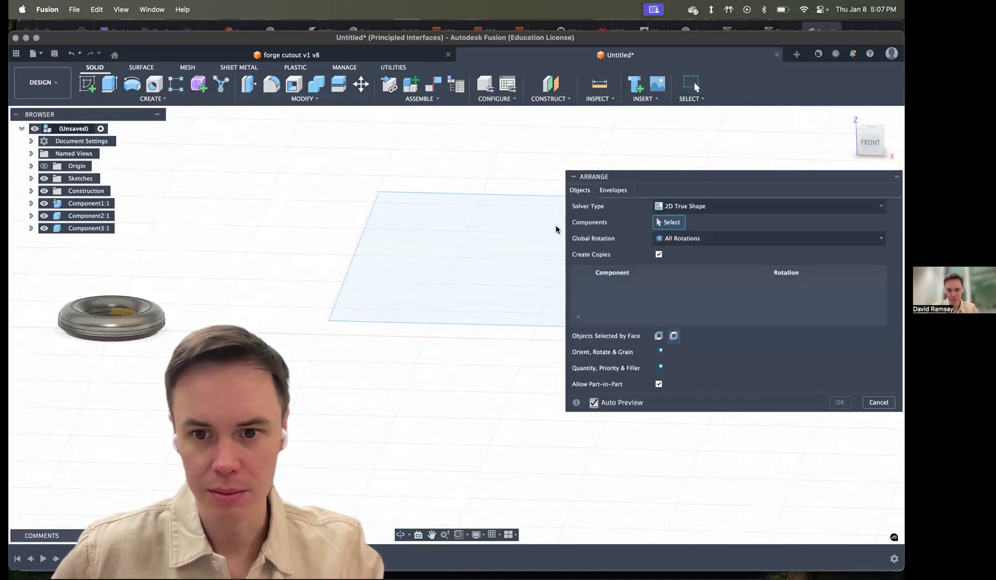
left_click(611, 191)
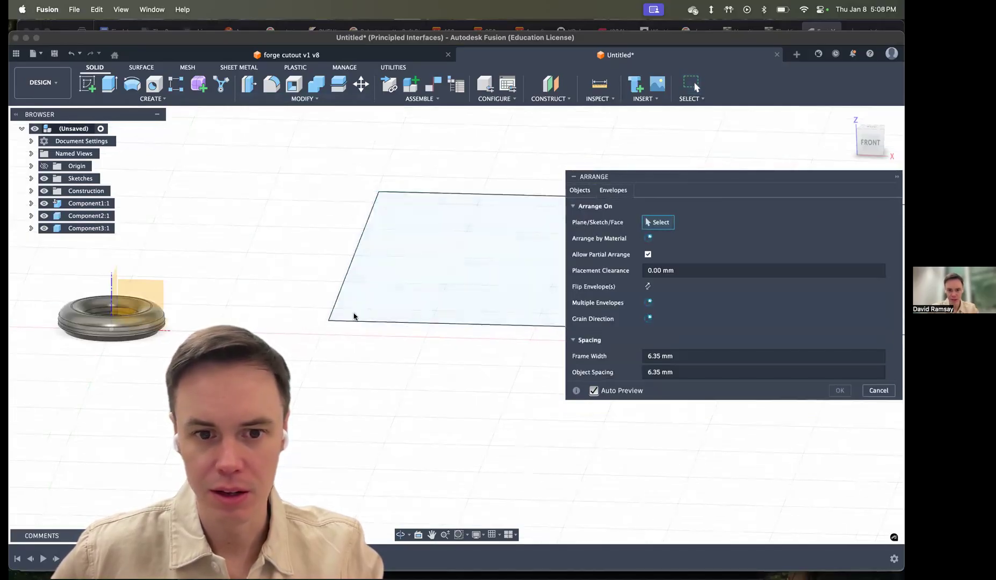
left_click(353, 317)
- Add the three ring layer components to the arrangement, keeping Create Copies enabled, and apply it
left_click(578, 191)
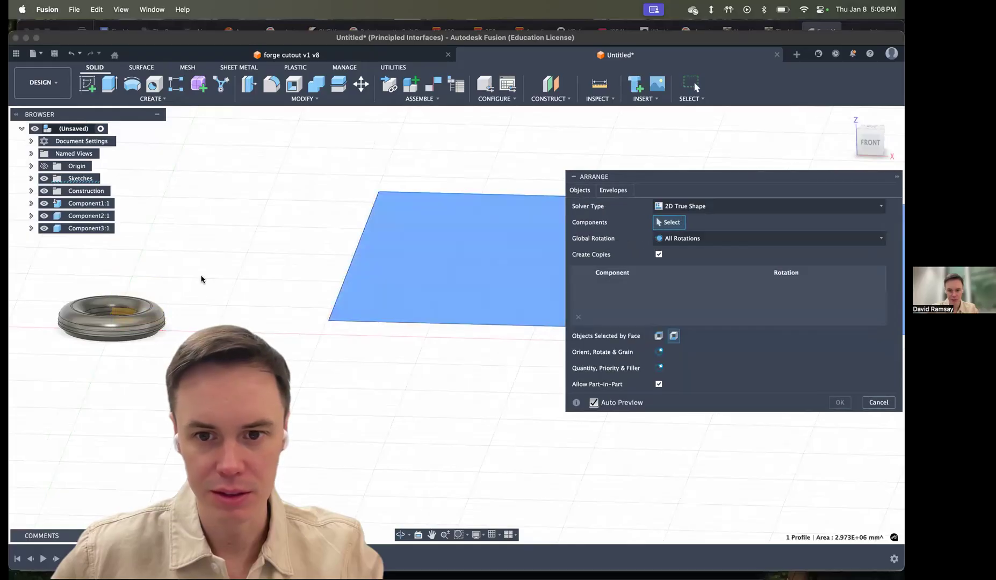
left_click(108, 317)
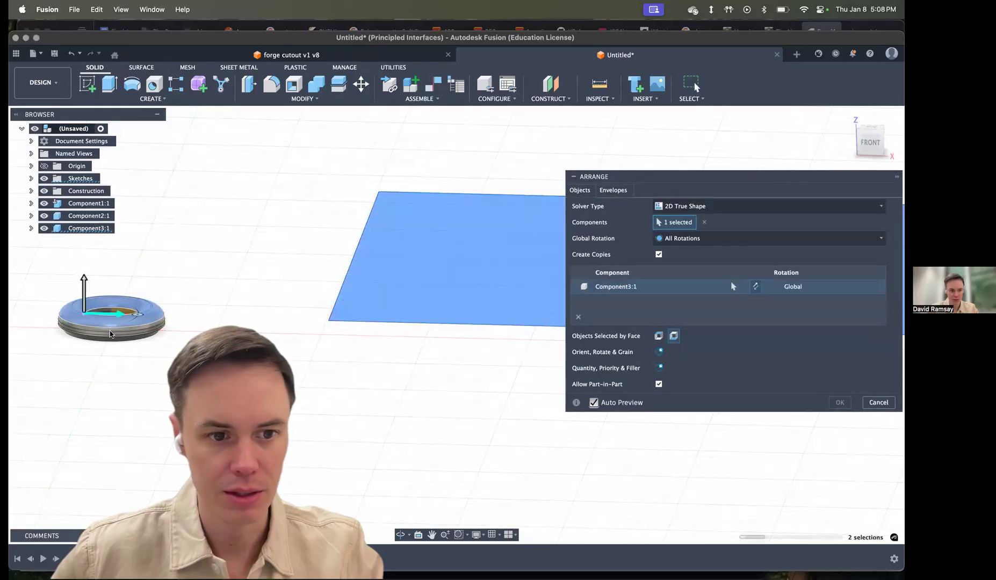
left_click(109, 334)
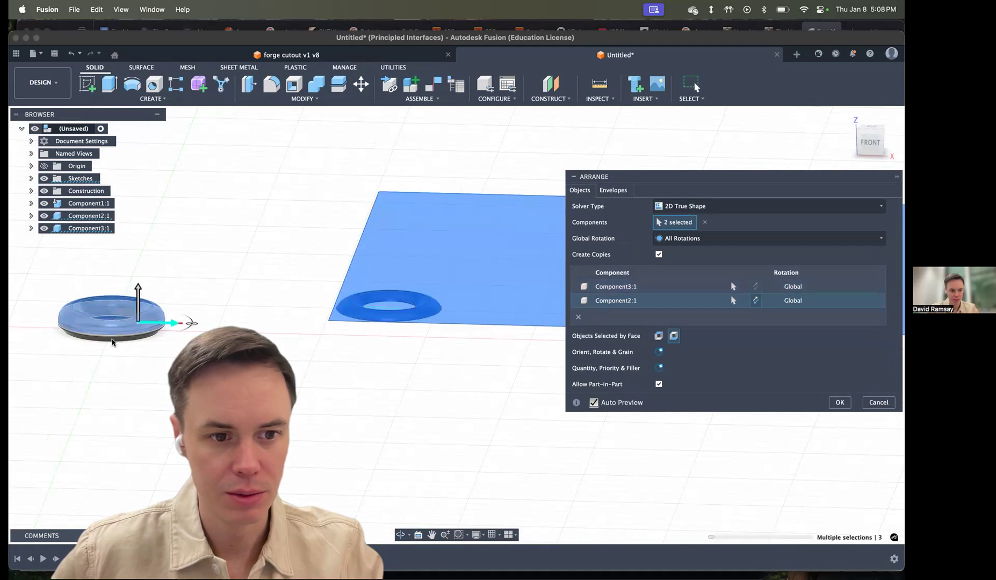
left_click(111, 337)
middle_click_drag(302, 187, 401, 279, "shift")
left_click(838, 418)
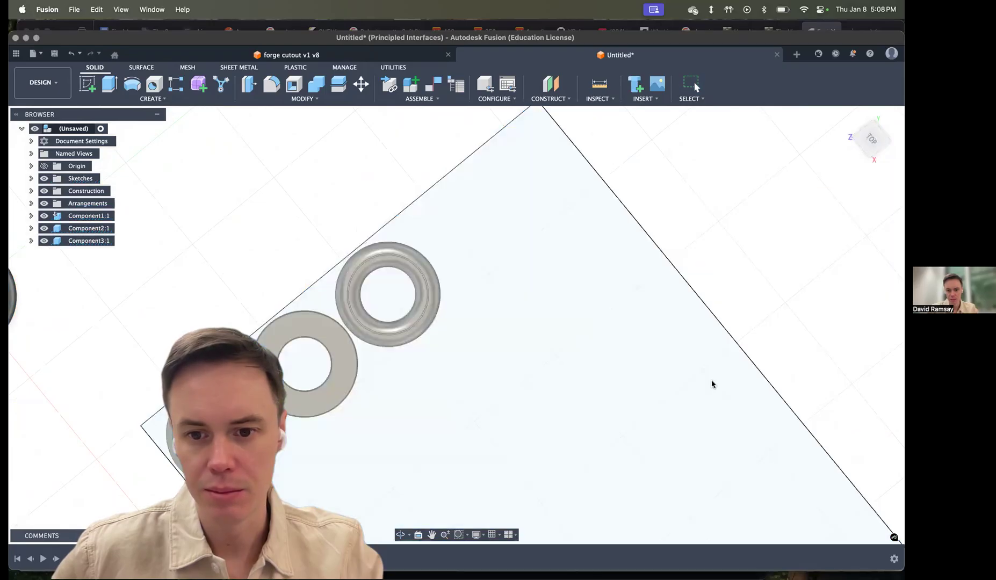
- Edit the sheet arrangement and set its placement clearance to 1"
middle_click_drag(351, 362, 402, 355, "shift")
middle_click_drag(358, 396, 459, 253, "shift")
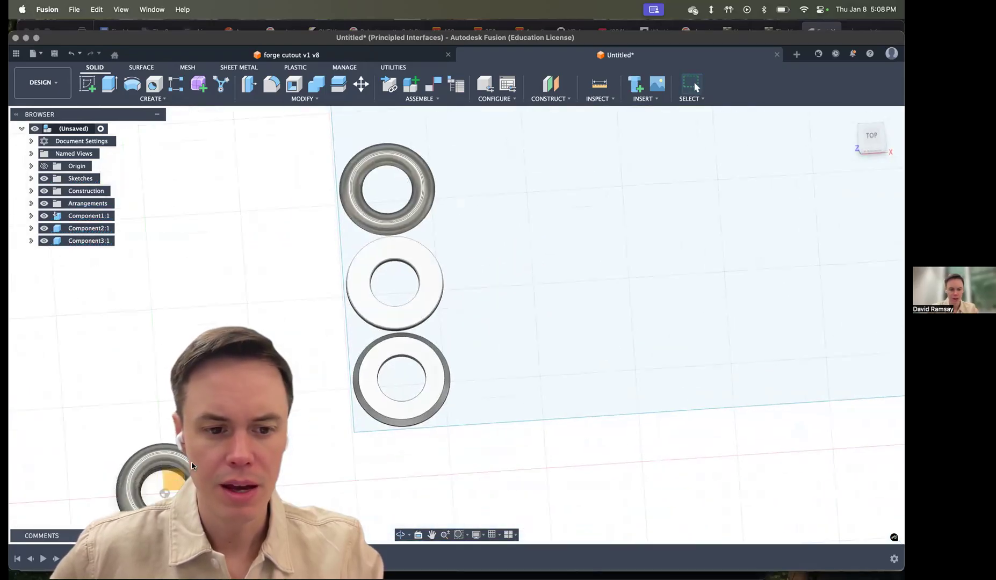
right_click(223, 561)
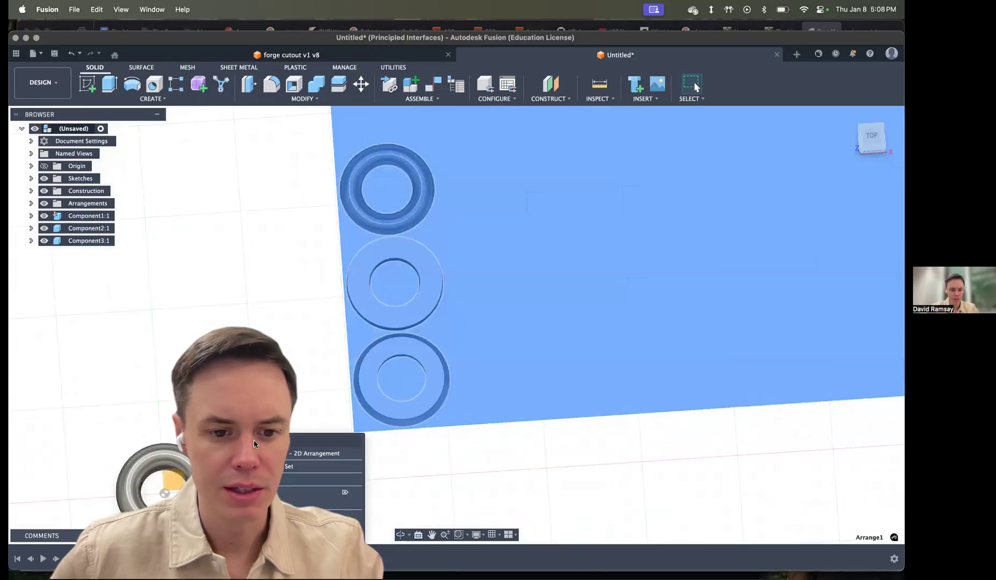
left_click(268, 442)
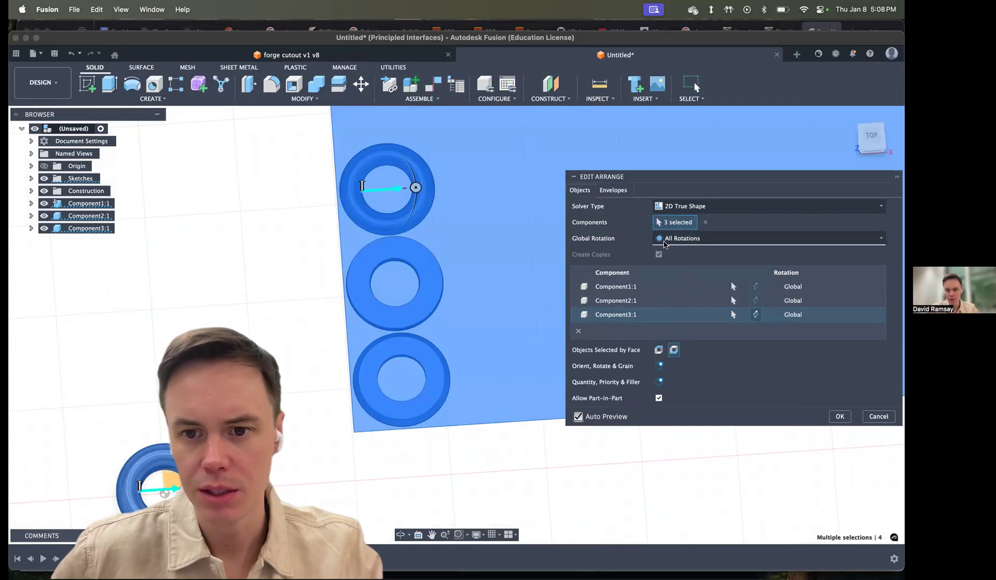
left_click(658, 205)
left_click(671, 215)
left_click(616, 191)
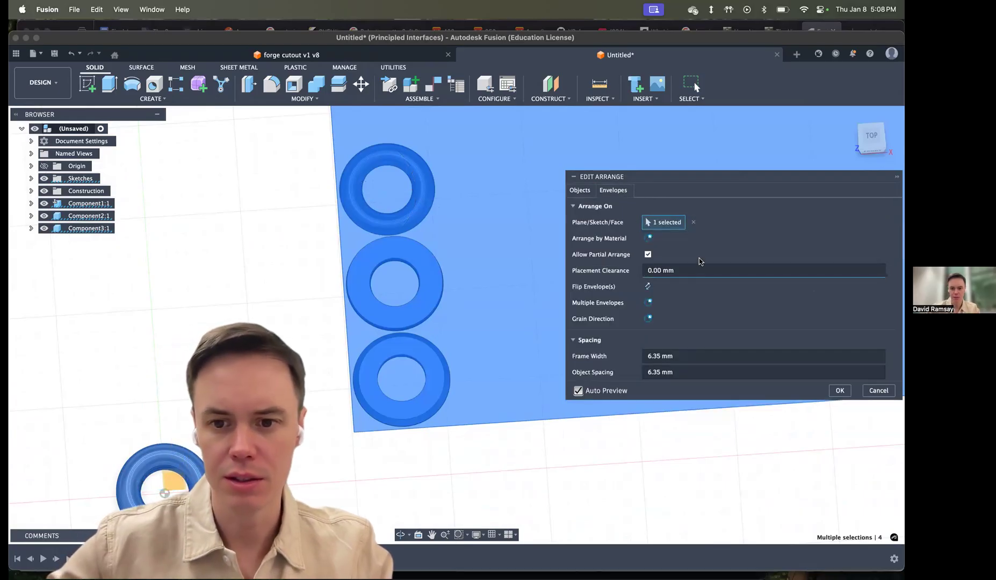
key("BackSpace")
key("BackSpace")
key("BackSpace")
key("BackSpace")
key("BackSpace")
key("BackSpace")
key("BackSpace")
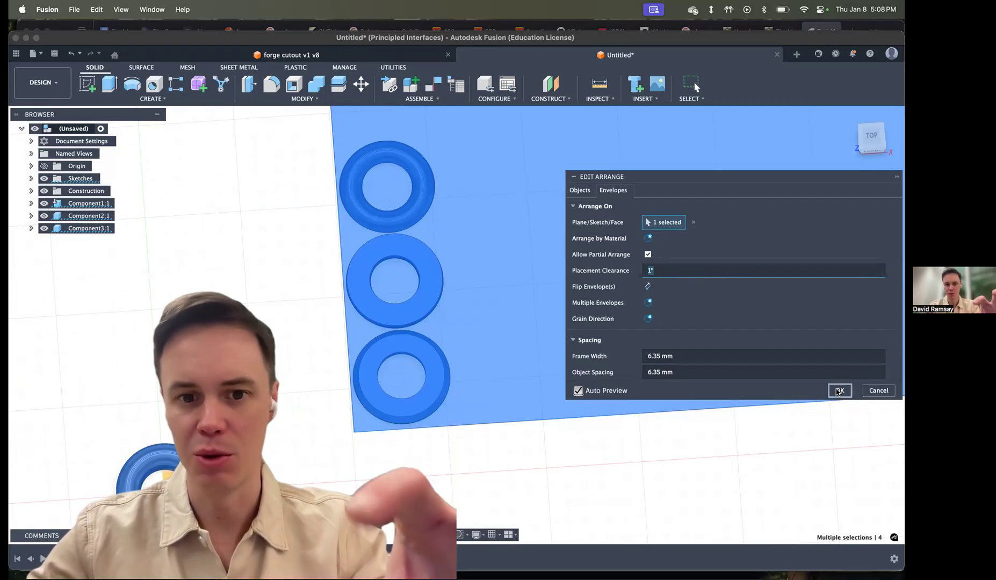
left_click(838, 391)
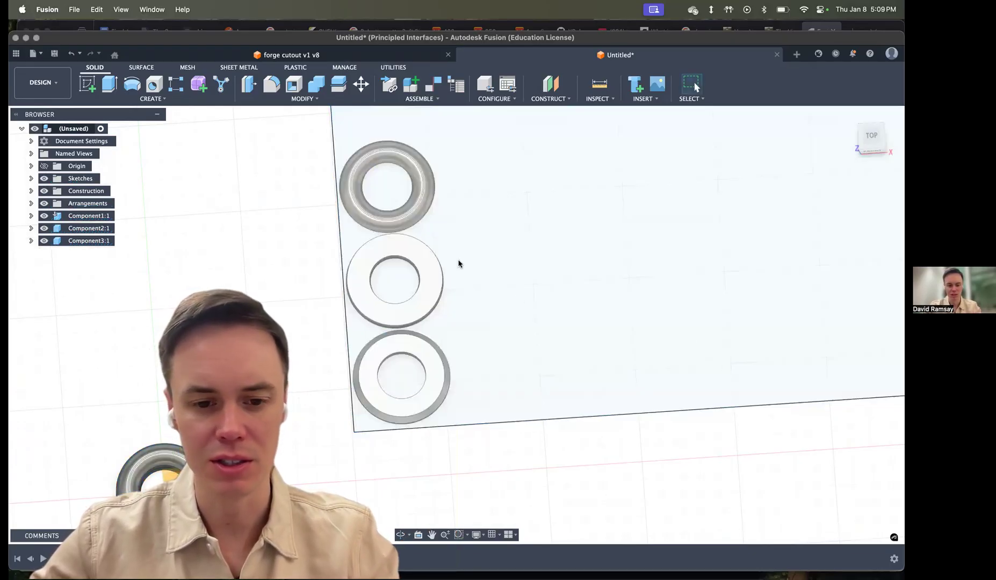
- Measure the distance between the flat faces of the two arranged layers nearest the sheet's lower corner, in top view
left_click(870, 136)
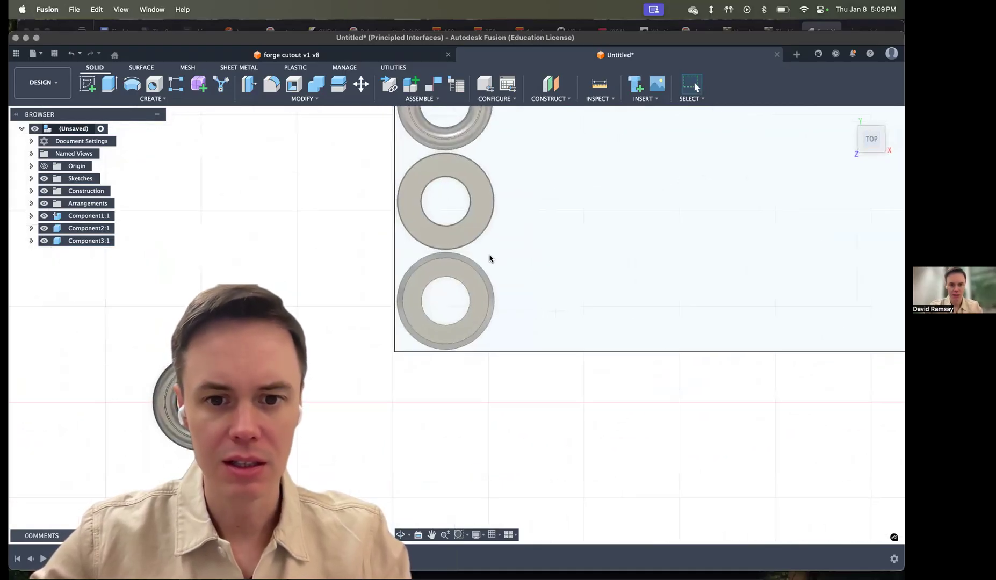
scroll(490, 258, "up", 3)
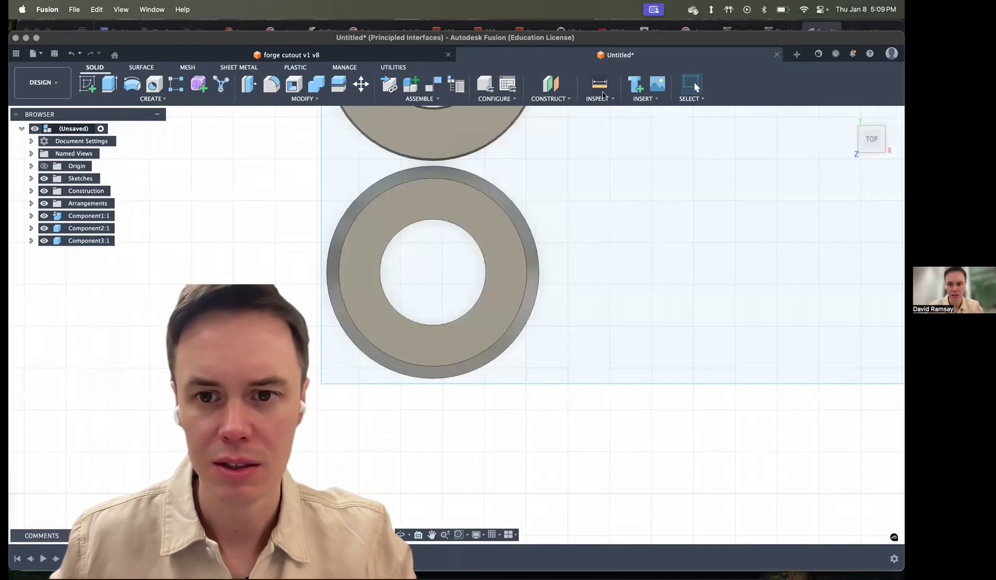
key("i")
left_click(416, 134)
left_click(435, 182)
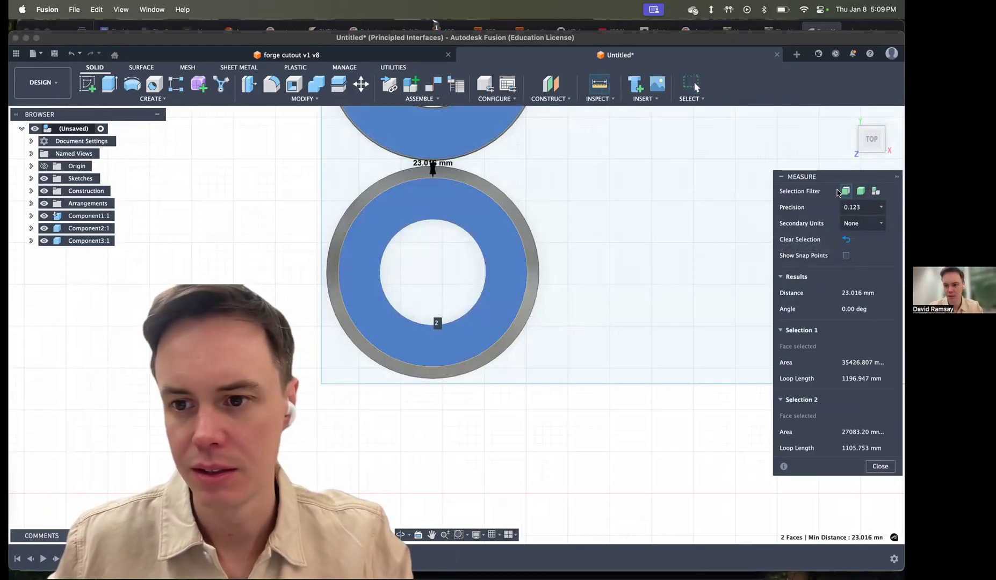
- Clear the face measurement and measure the gap between the outer edges of the same two arranged layers
left_click(846, 240)
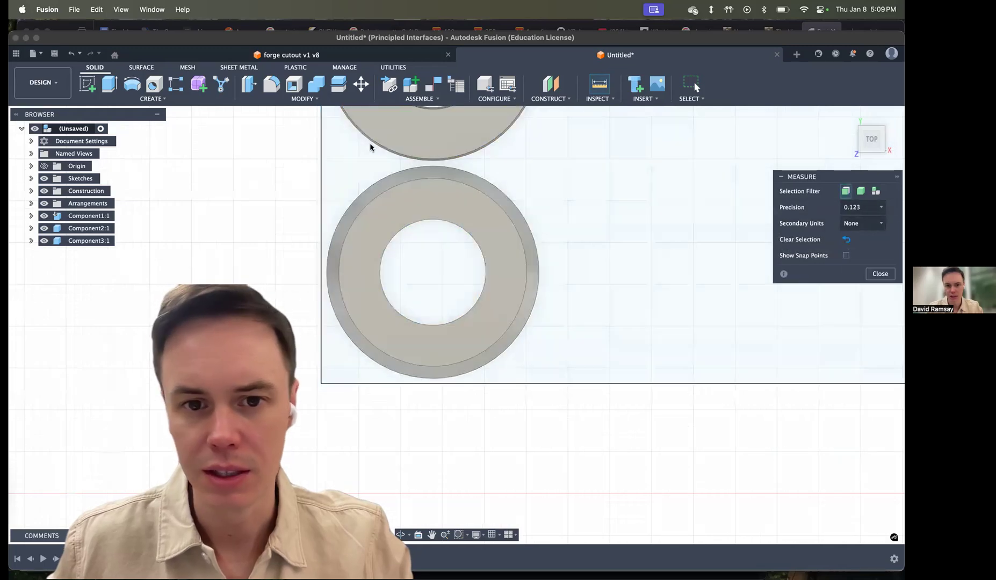
scroll(434, 164, "up", 3)
left_click(434, 166)
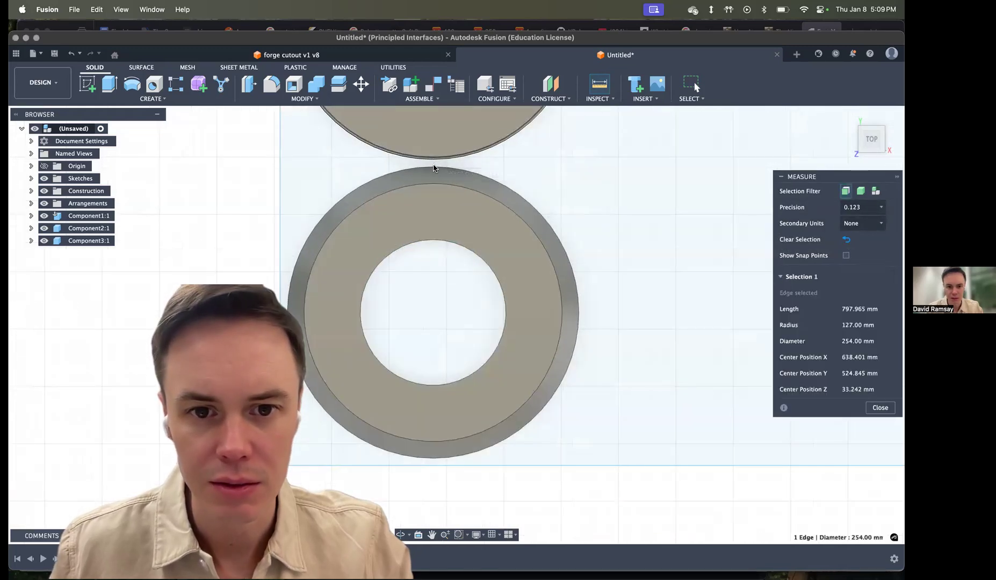
left_click(434, 168)
scroll(436, 170, "up", 2)
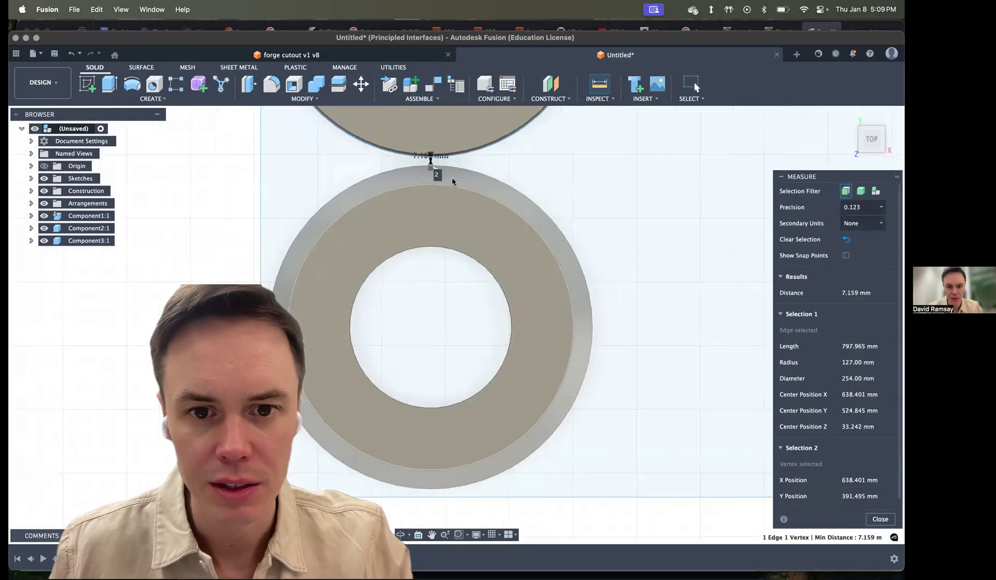
scroll(453, 173, "down", 2)
scroll(453, 175, "up", 2)
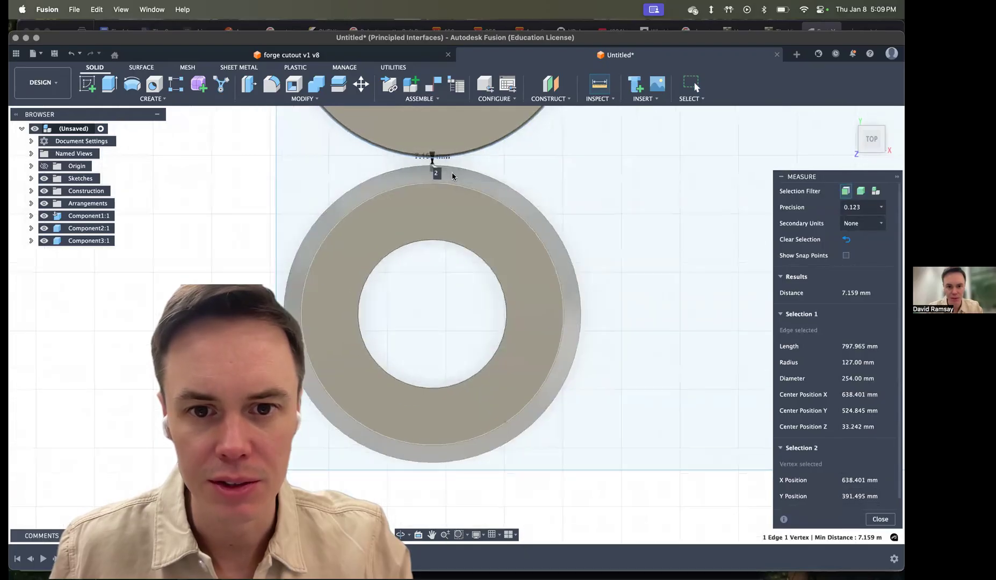
scroll(453, 175, "up", 1)
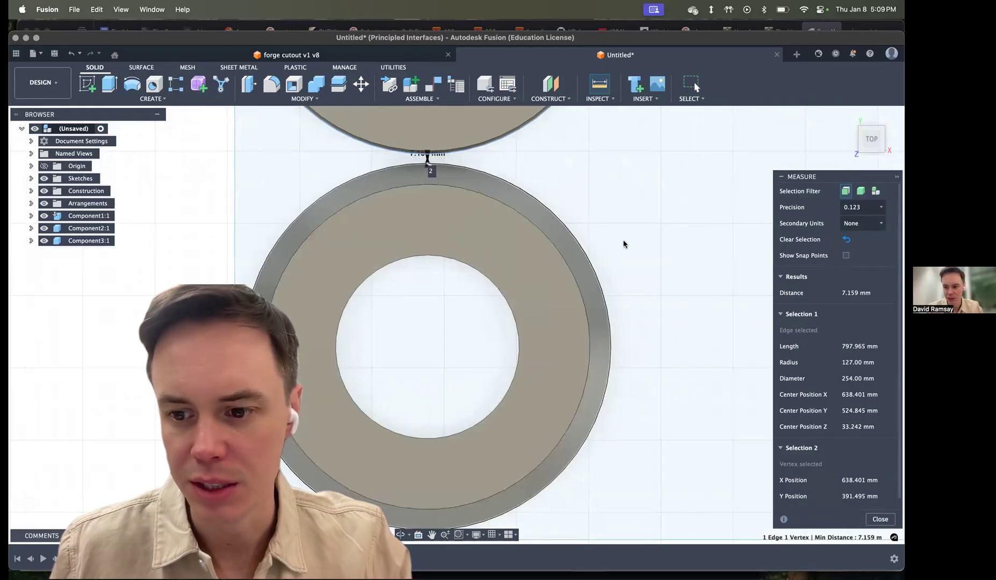
scroll(636, 256, "down", 6)
scroll(648, 234, "down", 1)
middle_click_drag(626, 241, 527, 256)
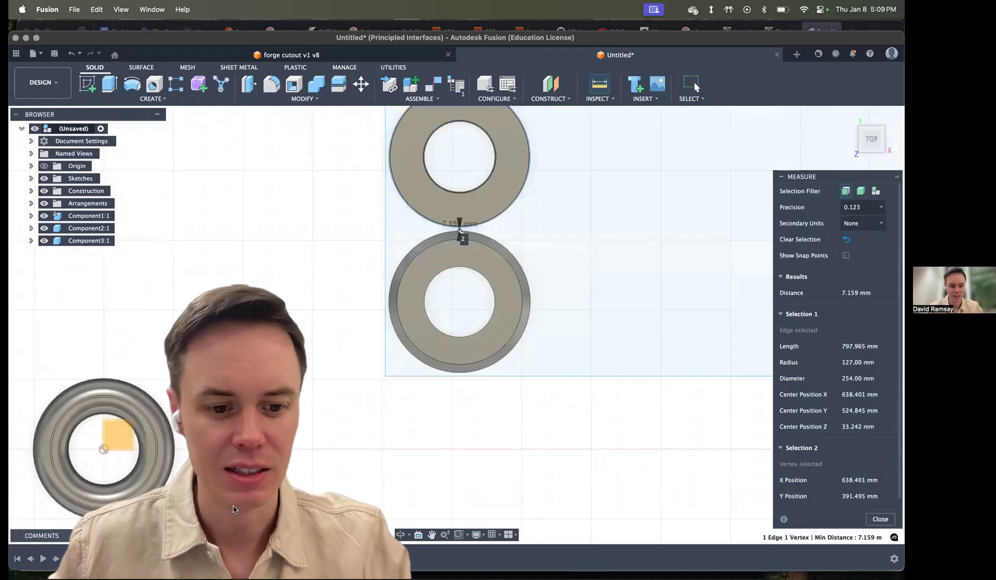
key("Escape")
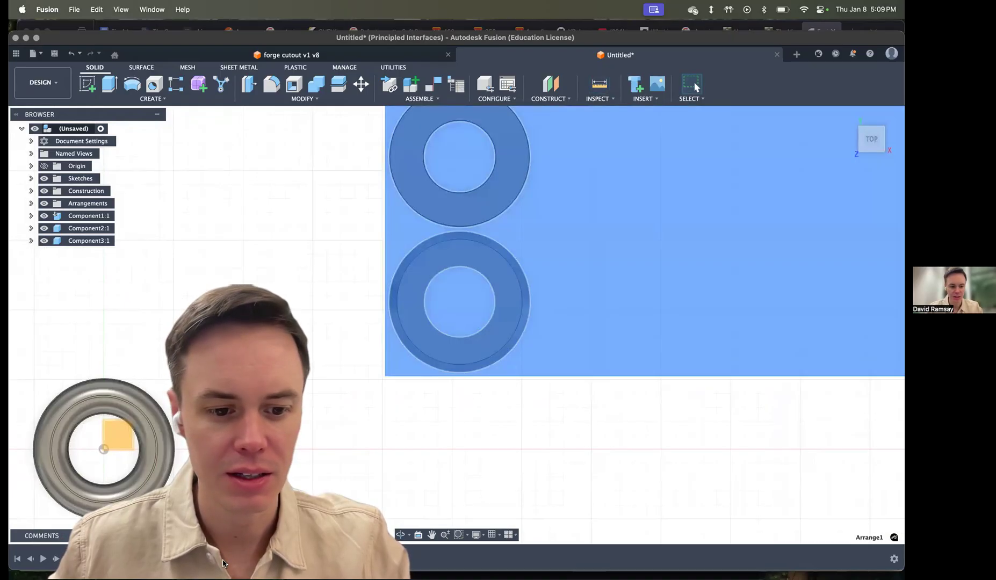
- Edit the arrangement to use an object spacing of 1" and a frame width of 1"
left_click(254, 441)
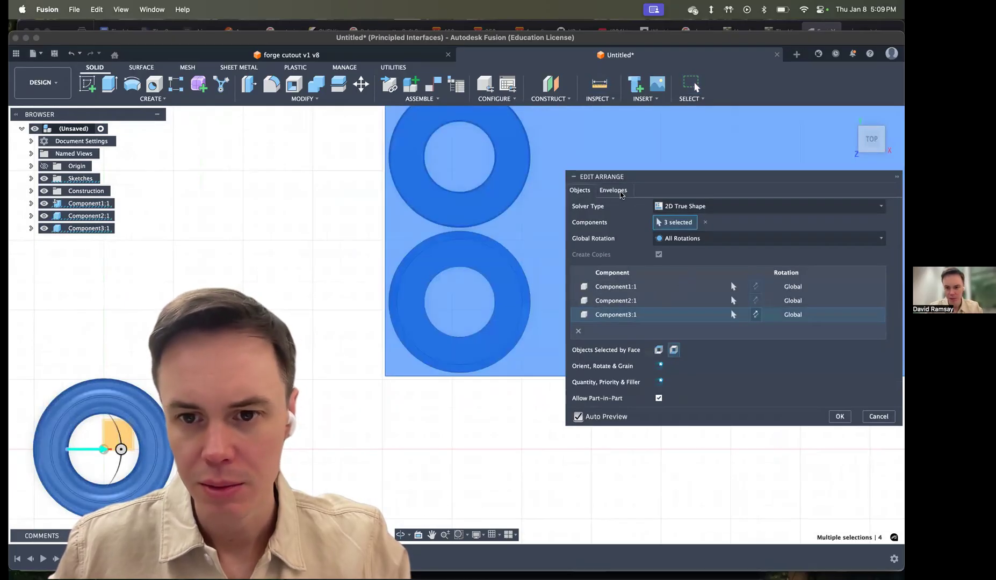
left_click(616, 191)
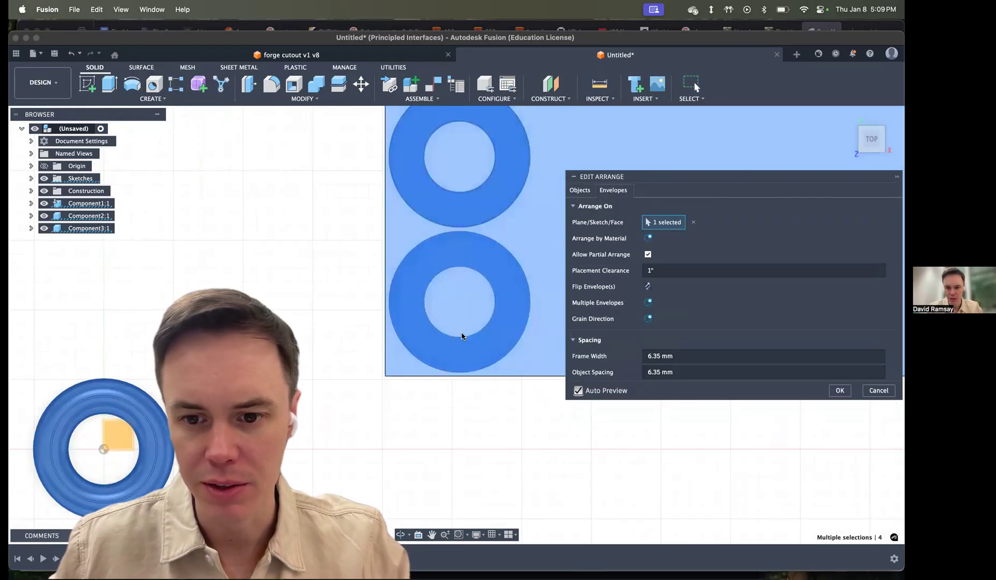
double_click(661, 372)
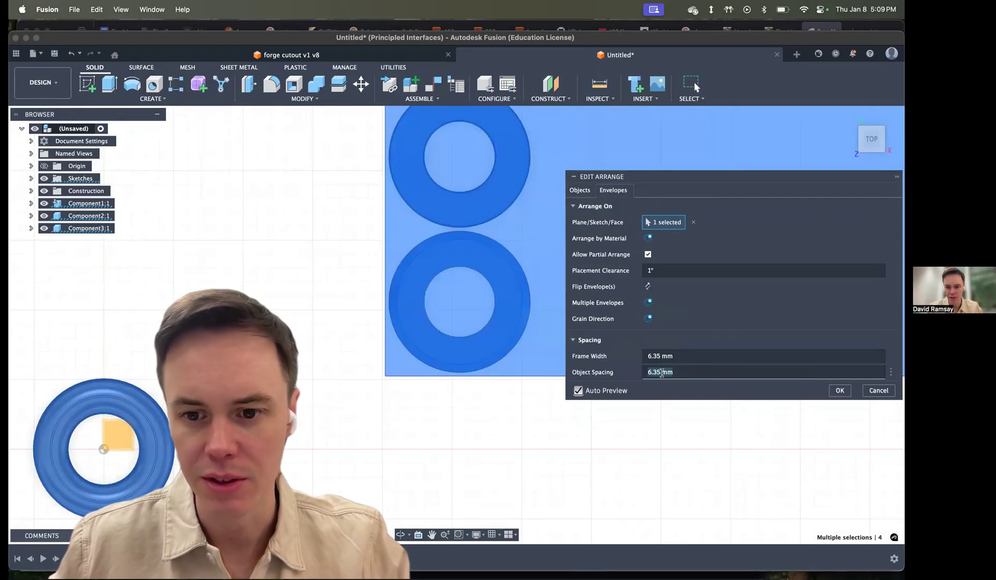
type("1\"")
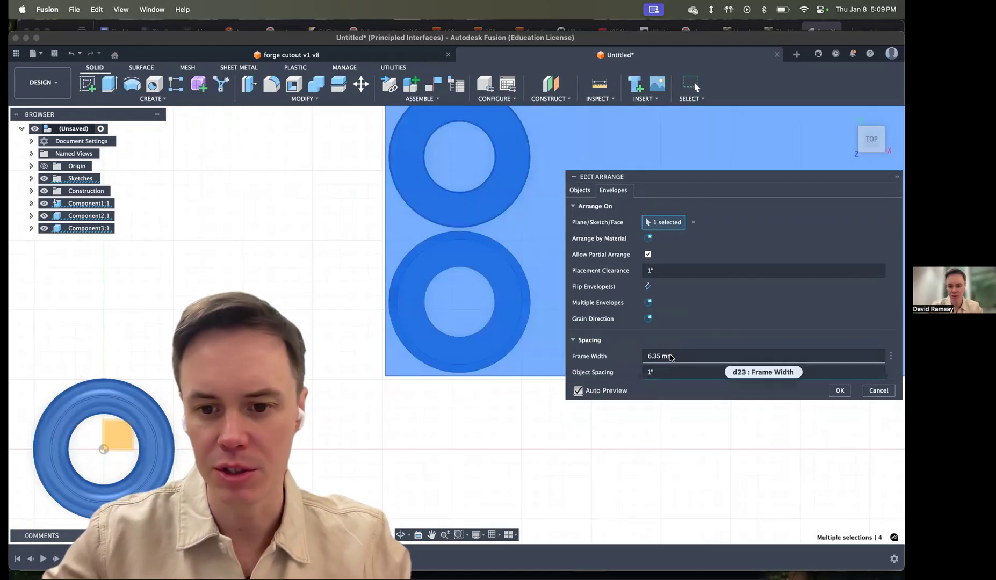
triple_click(669, 355)
type("1\"")
key("Return")
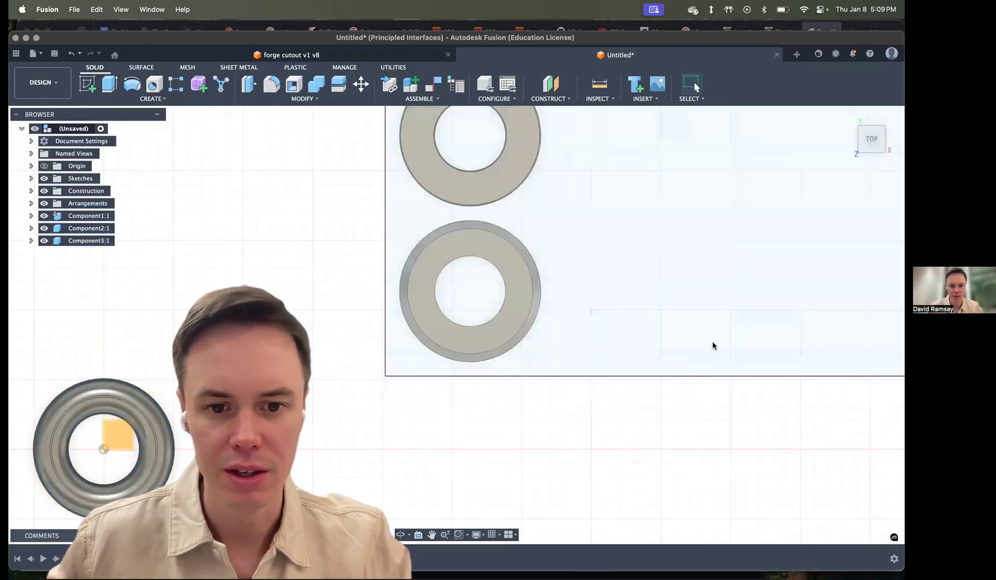
- Try to reverse the placement direction of Component3 in the sheet arrangement
scroll(550, 261, "down", 6)
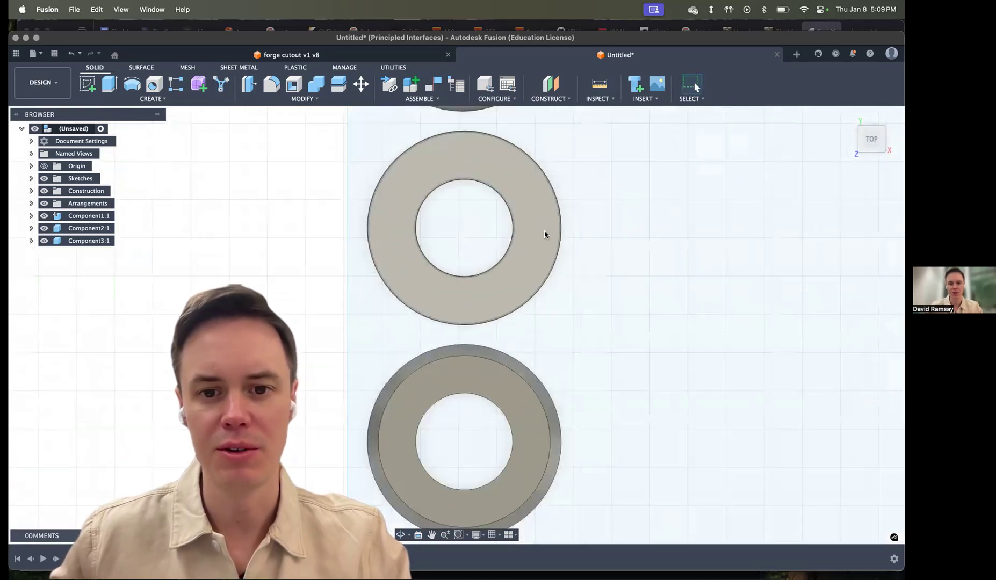
middle_click_drag(598, 287, 669, 261, "shift")
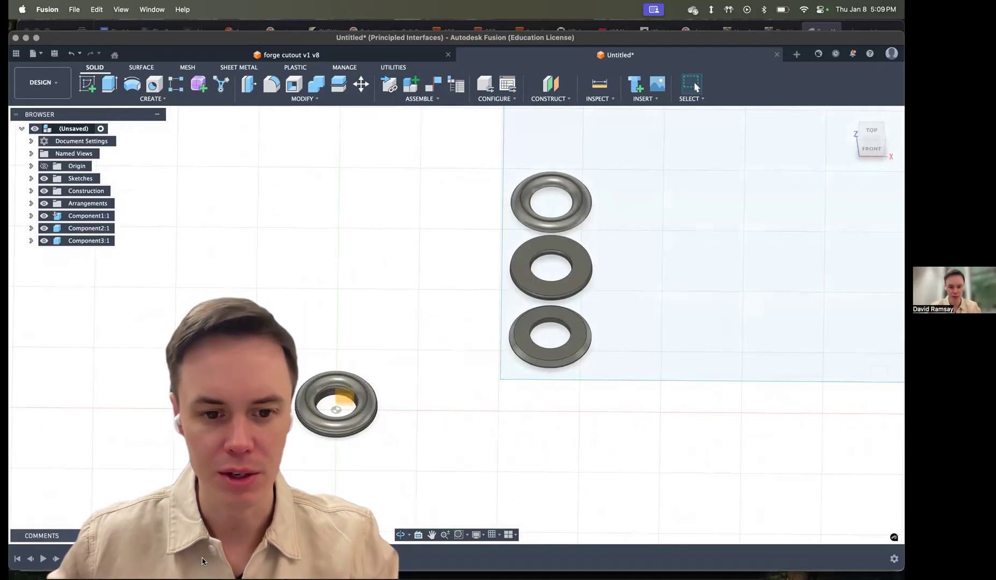
right_click(253, 449)
left_click(255, 493)
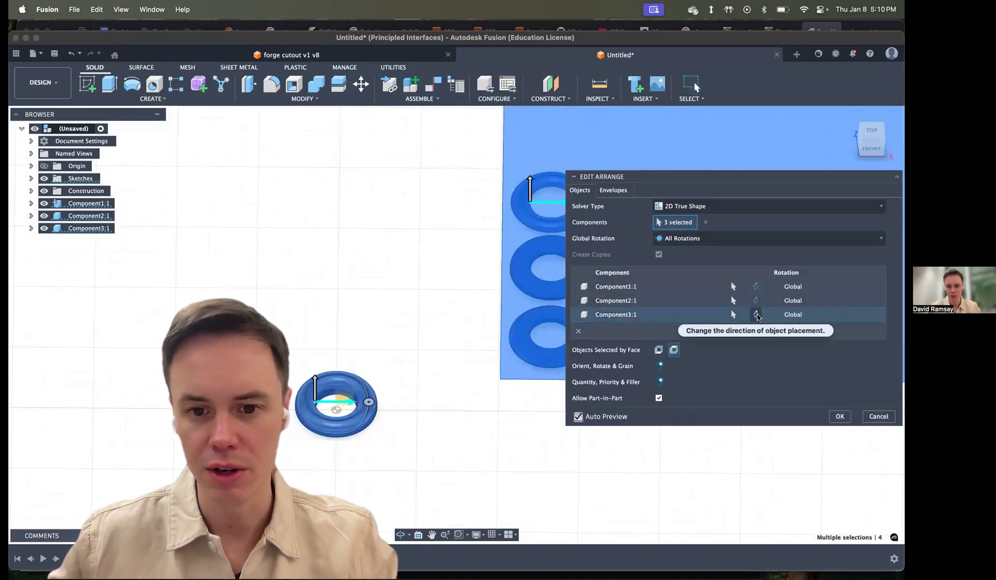
left_click(758, 316)
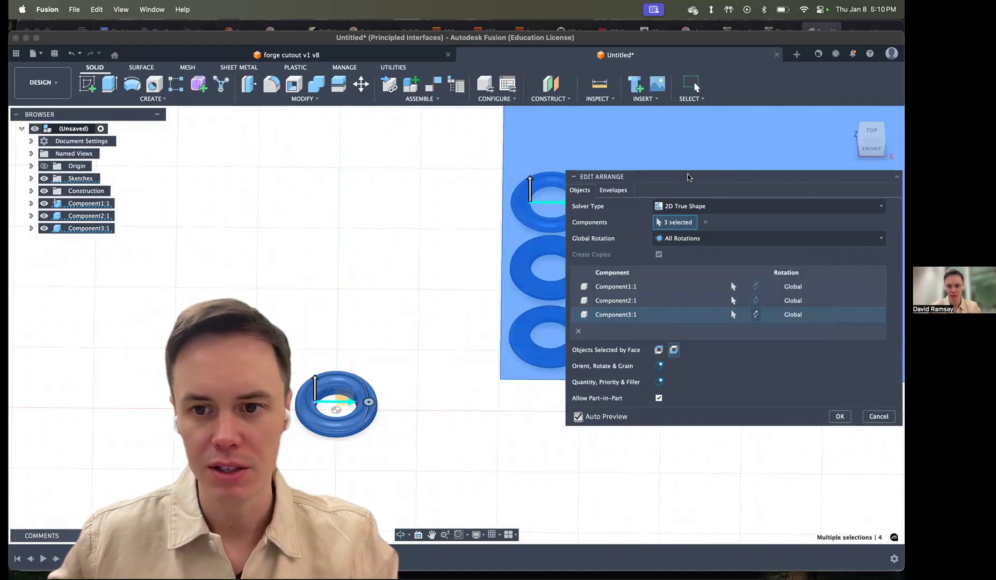
left_click_drag(688, 178, 709, 254)
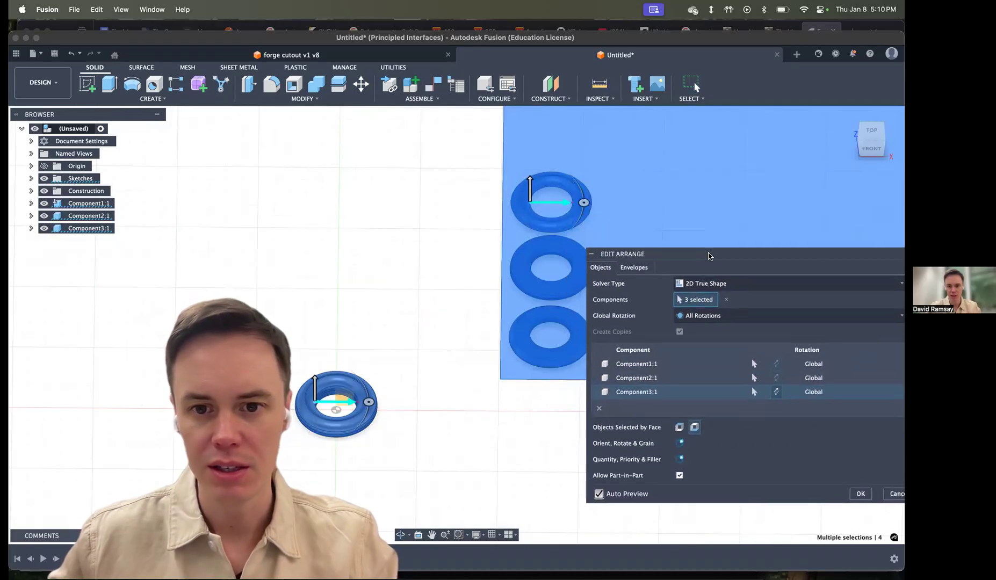
left_click(775, 392)
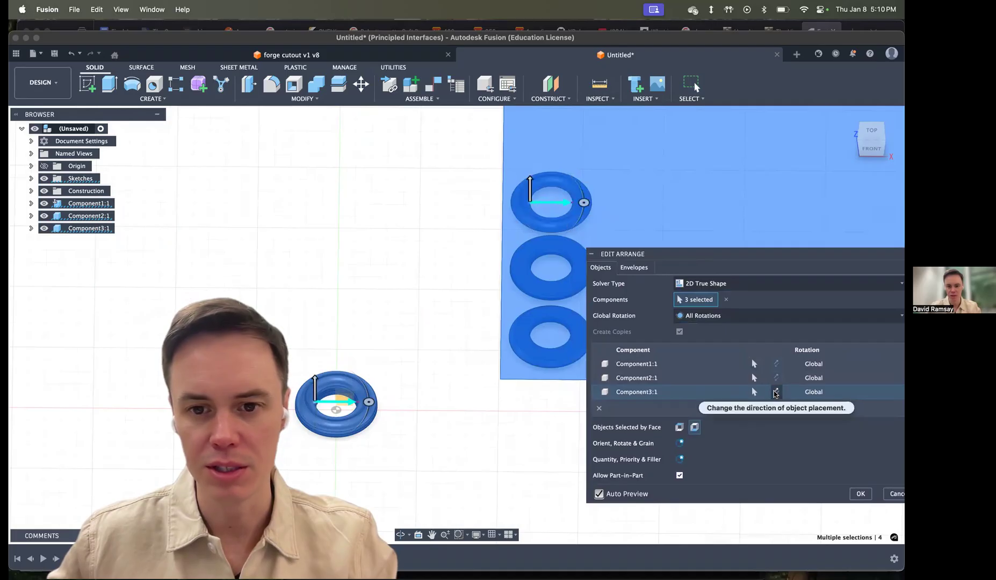
key("Return")
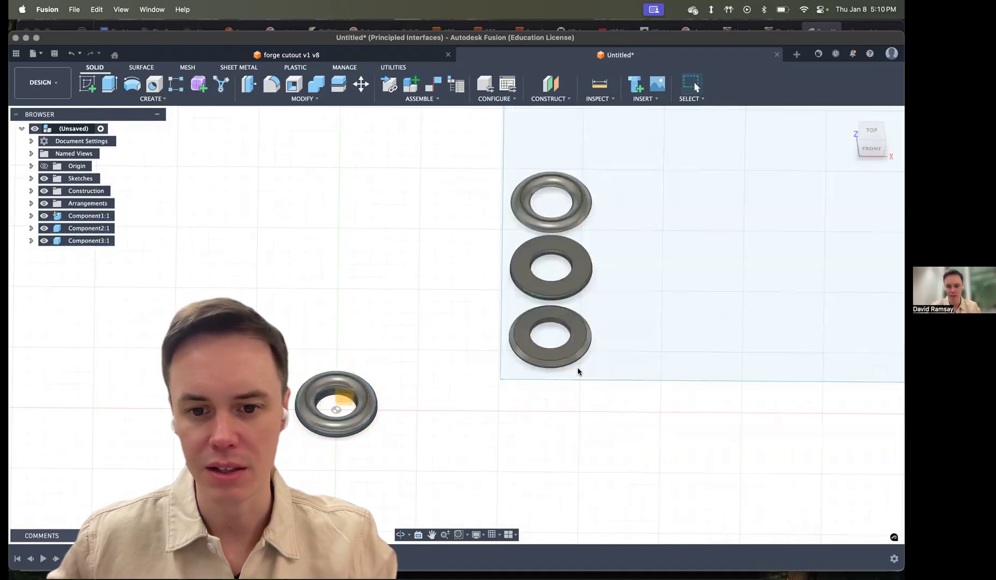
- Switch from the Design workspace to the Manufacture workspace with the arranged ring layers in view
middle_click_drag(548, 355, 340, 385, "shift")
middle_click_drag(384, 421, 487, 316, "shift")
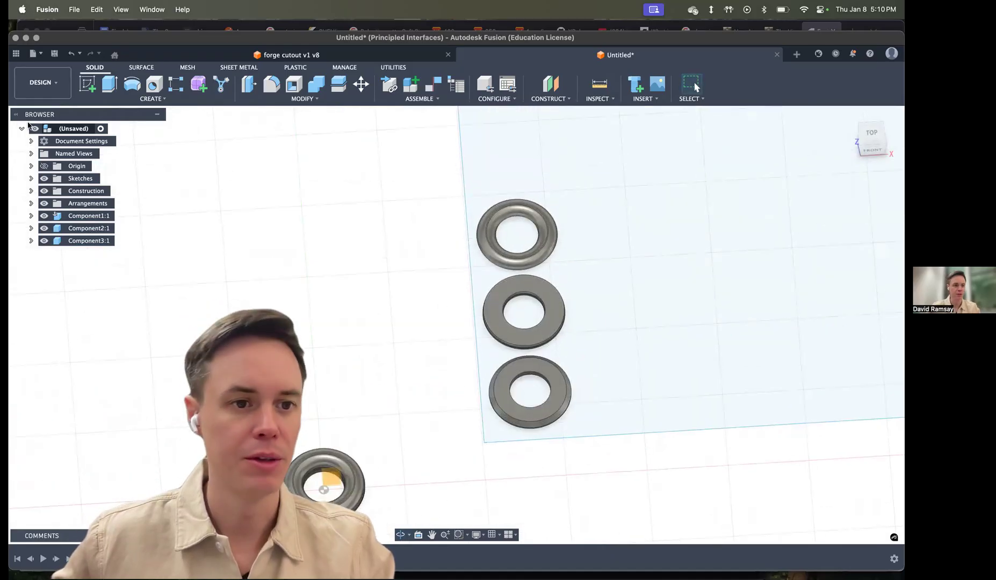
left_click(42, 82)
left_click(58, 199)
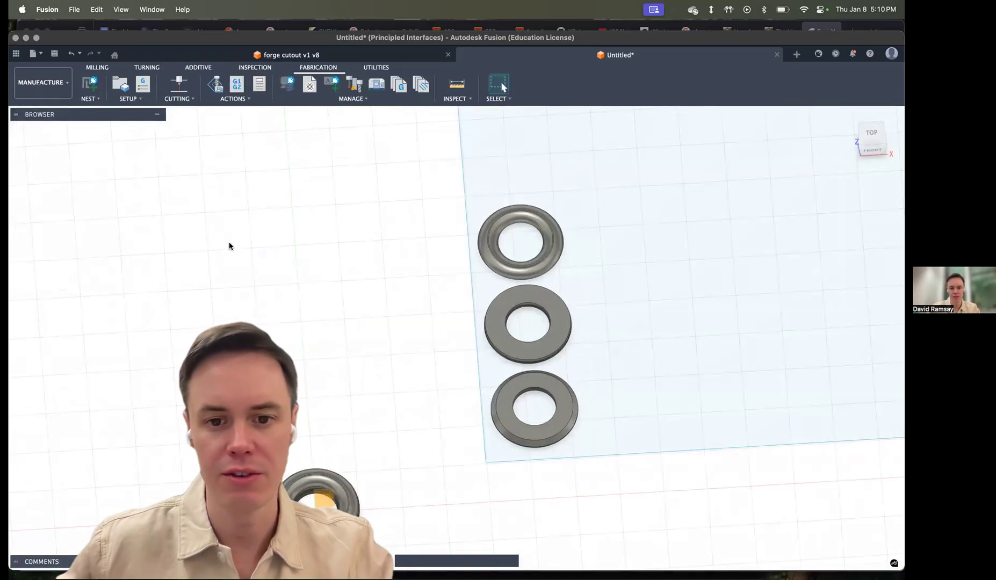
- Check the active unit system of the manufacturing document and leave it unmodified
middle_click_drag(429, 322, 373, 309, "shift")
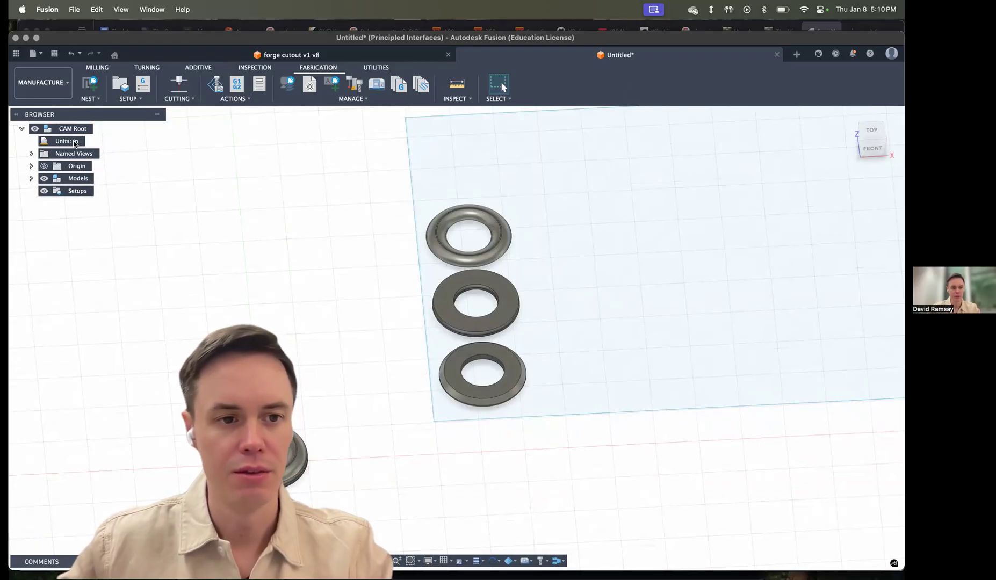
left_click(90, 142)
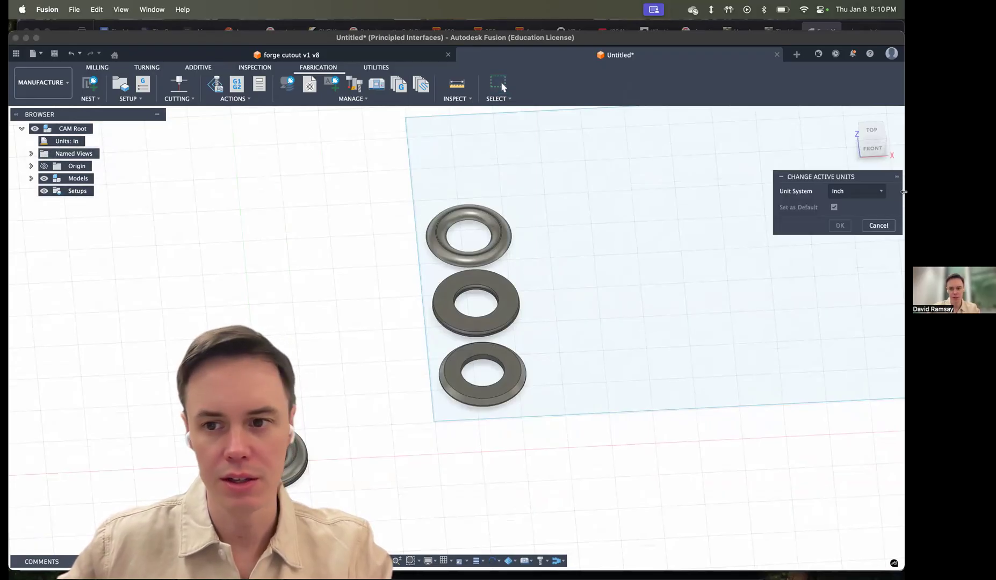
left_click(879, 225)
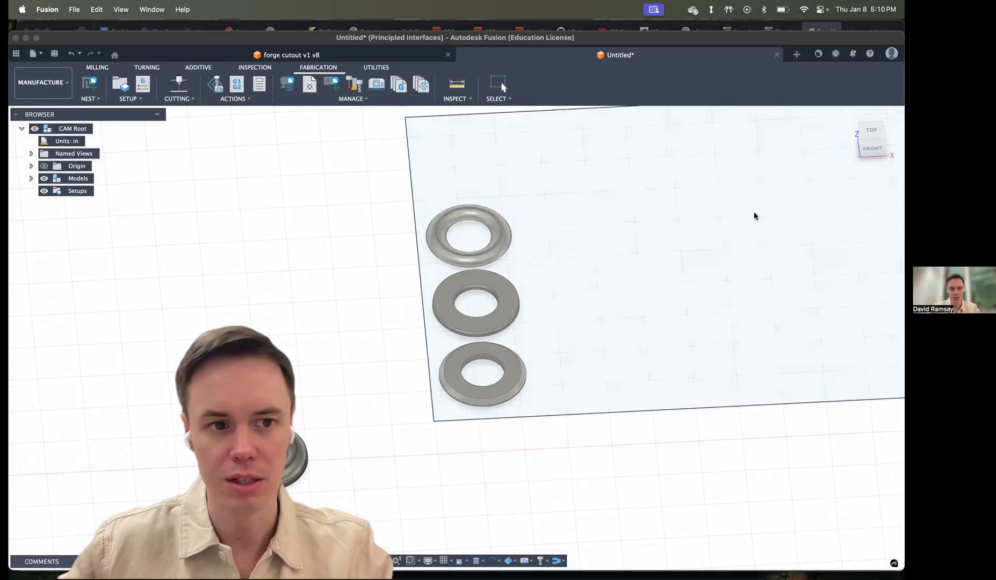
left_click(89, 141)
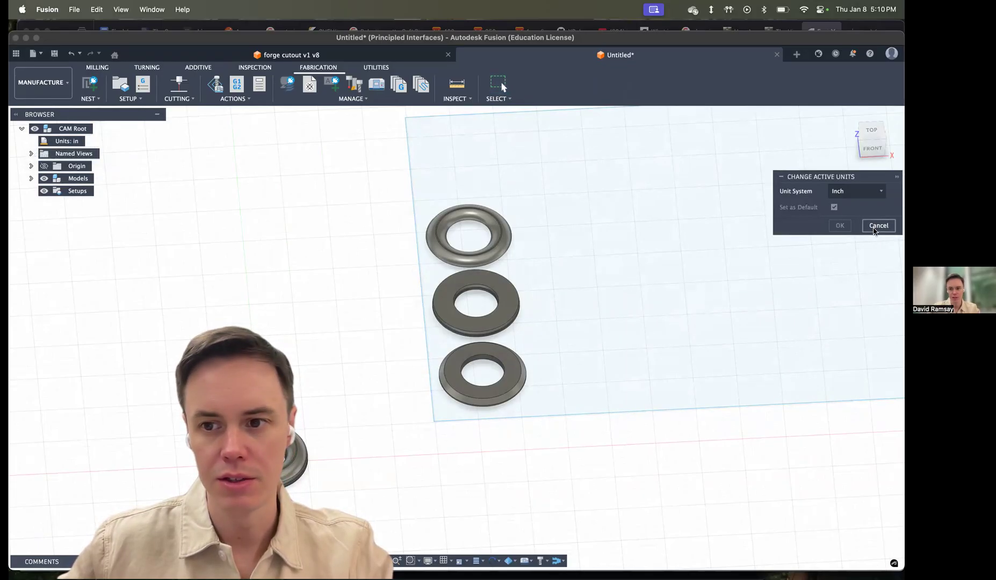
left_click(873, 229)
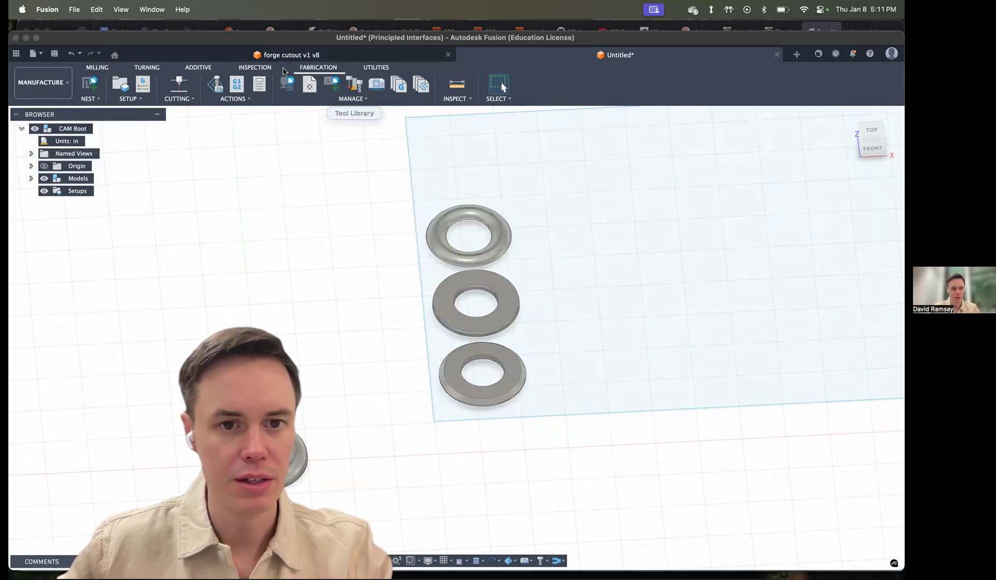
- Create a new milling setup and browse the recent, personal, document and Fusion library machines for it
left_click(107, 68)
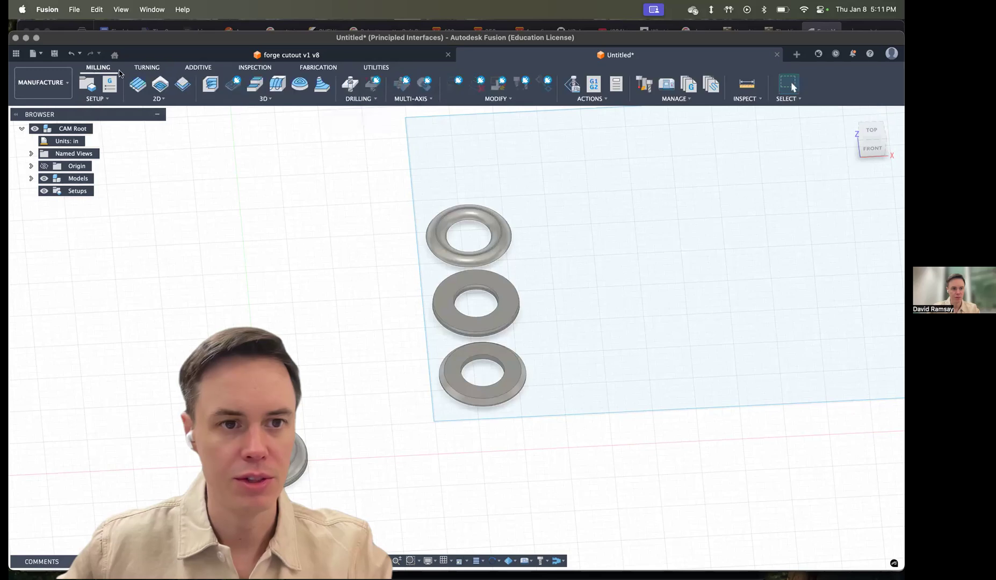
left_click(87, 84)
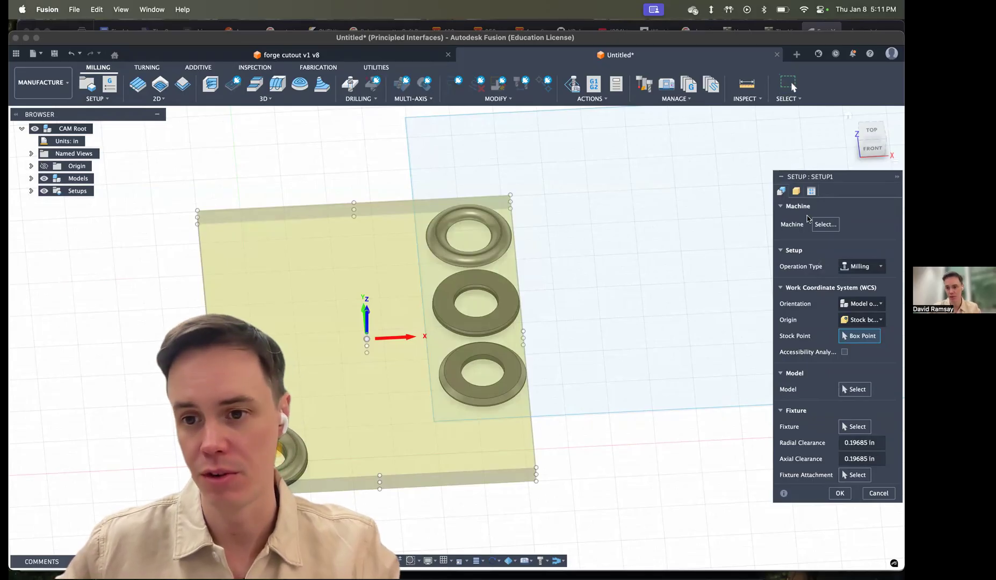
left_click(824, 224)
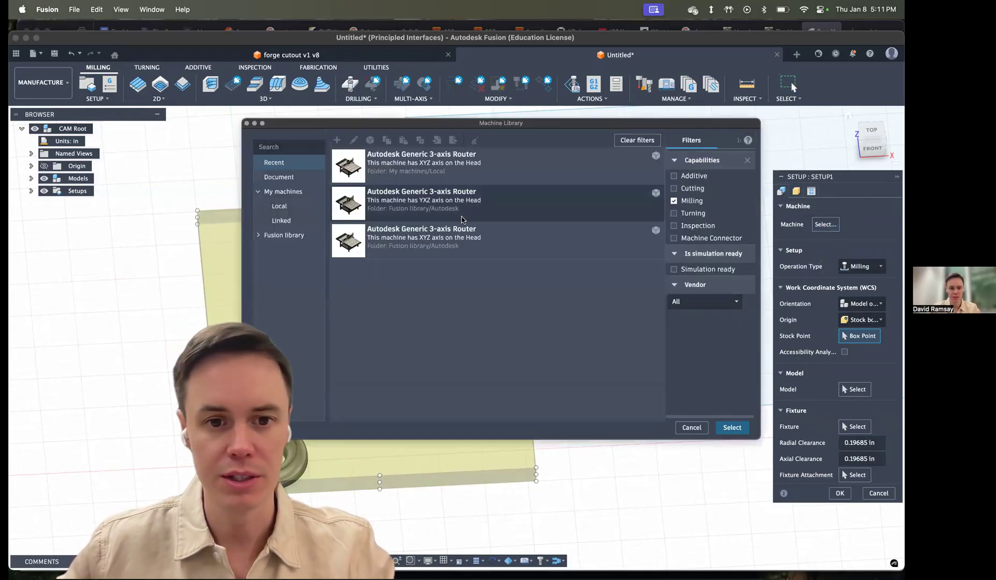
left_click(389, 236)
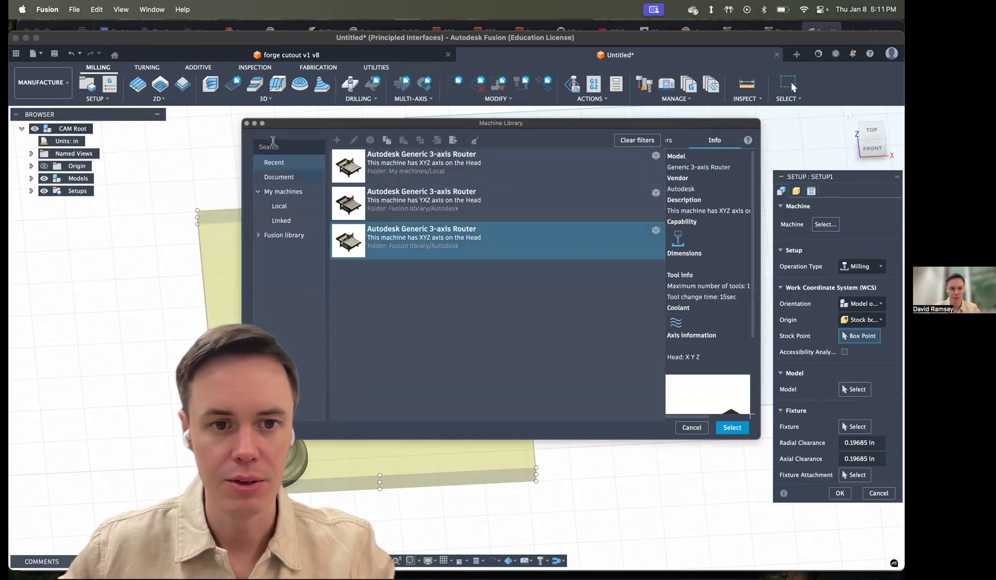
left_click(278, 193)
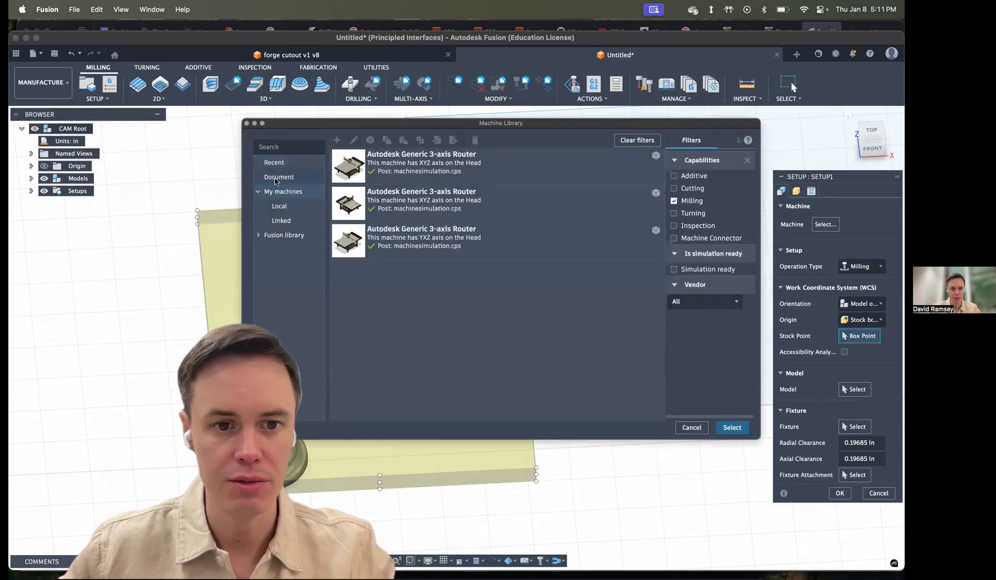
left_click(278, 178)
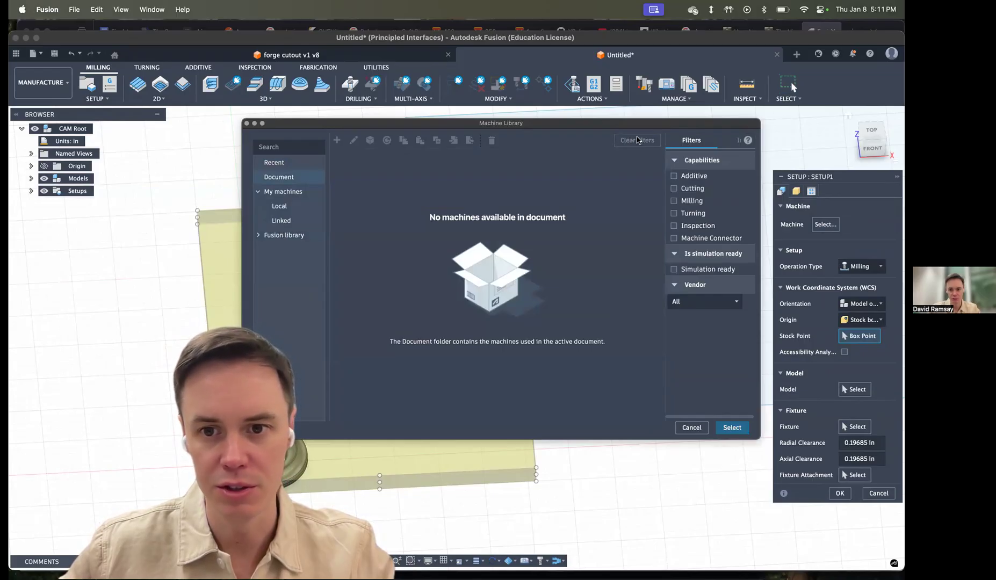
left_click(276, 234)
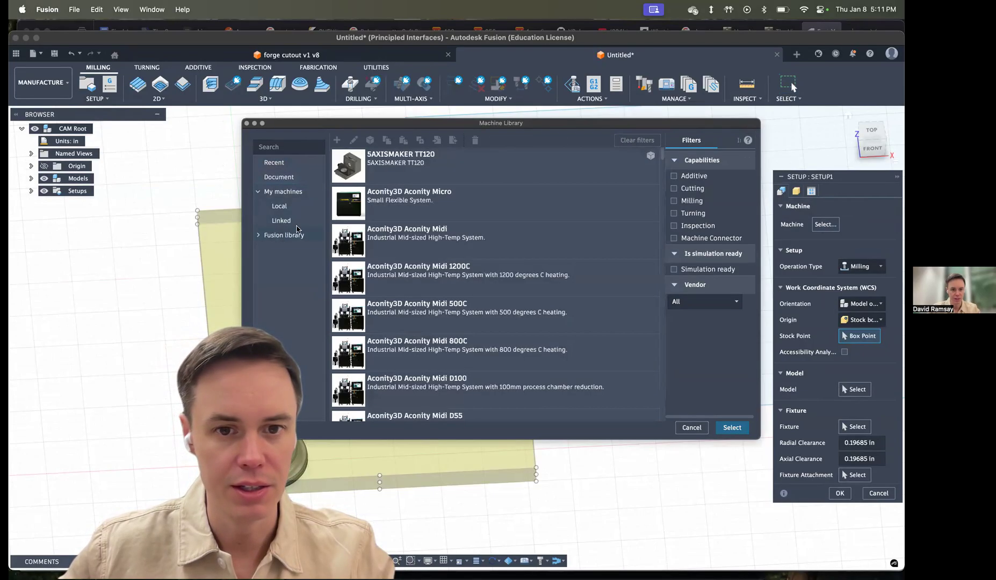
scroll(396, 226, "down", 2)
scroll(396, 226, "down", 10)
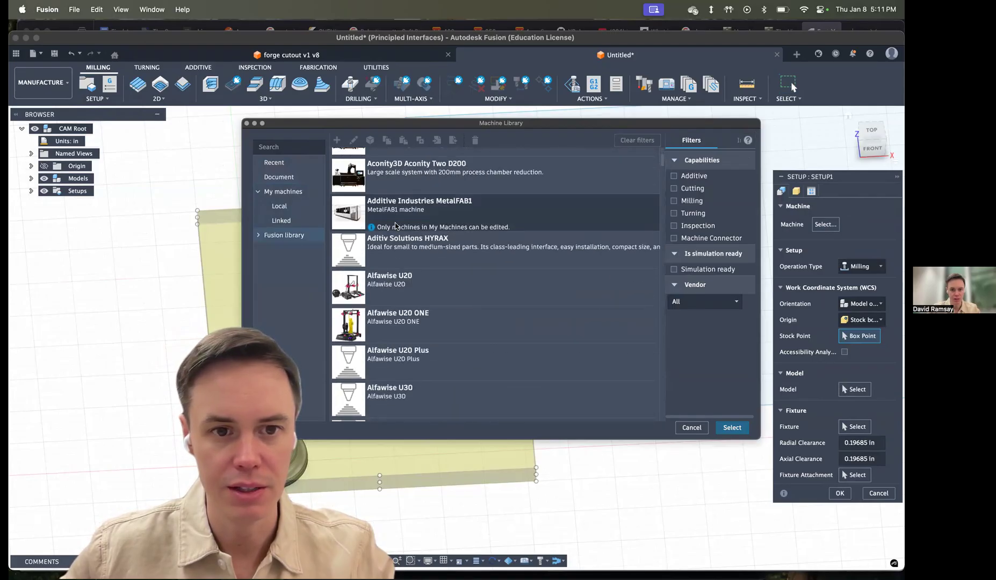
- Search the Fusion machine library for "generic" and pick the Autodesk Generic 3-axis Router with XYZ axis on the head
left_click(267, 145)
type("g")
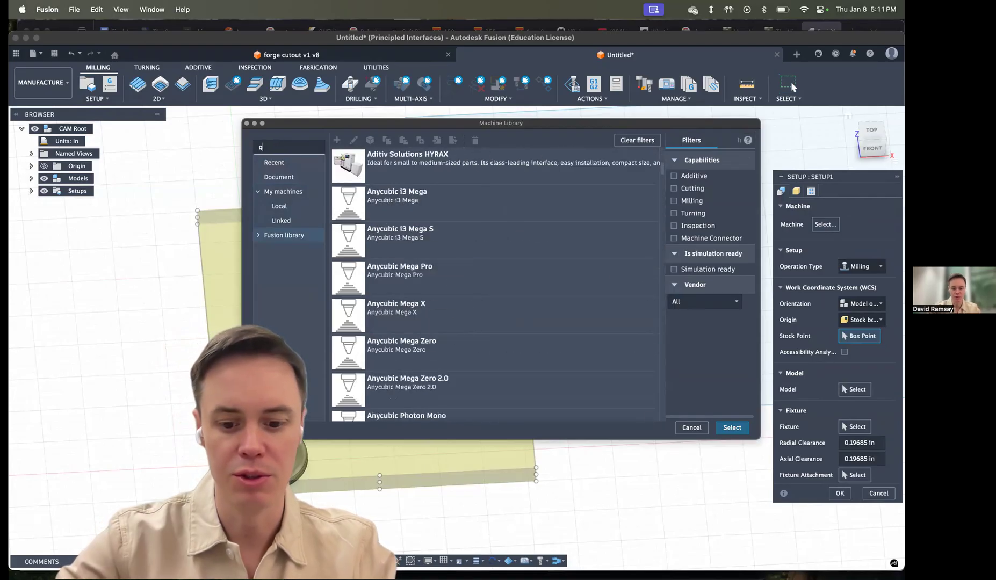
type("eneric")
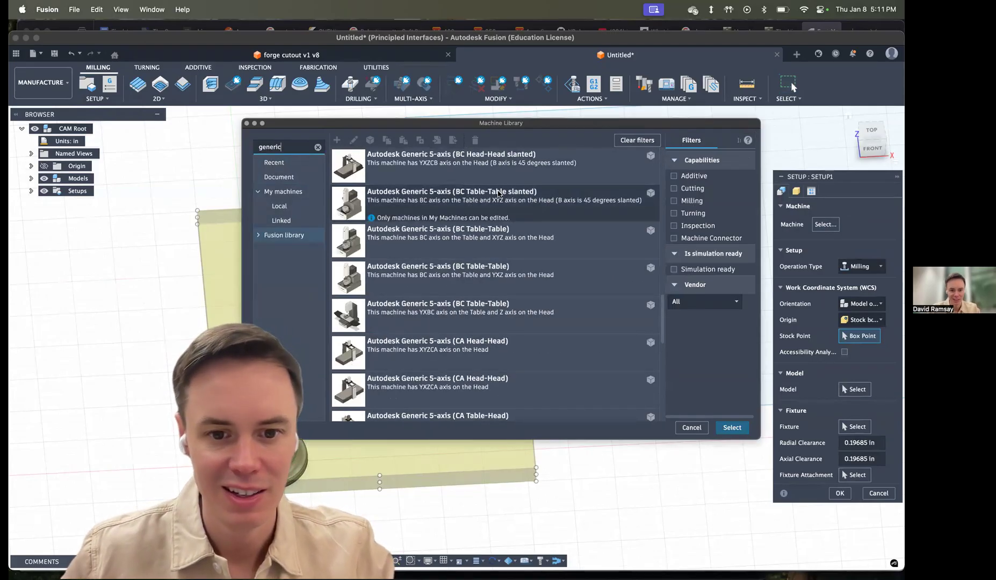
scroll(488, 219, "down", 5)
scroll(487, 219, "up", 10)
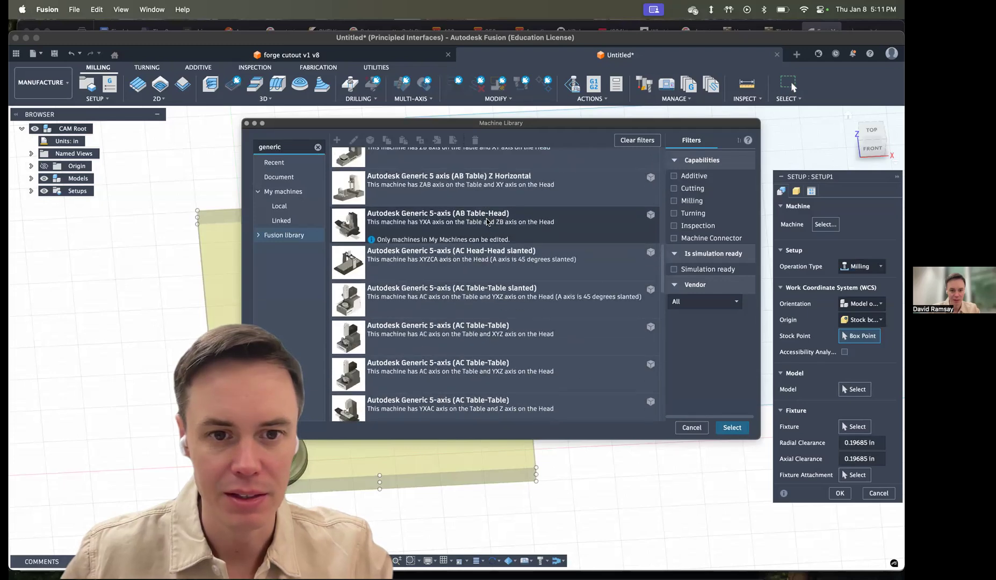
scroll(488, 221, "up", 5)
scroll(449, 214, "down", 5)
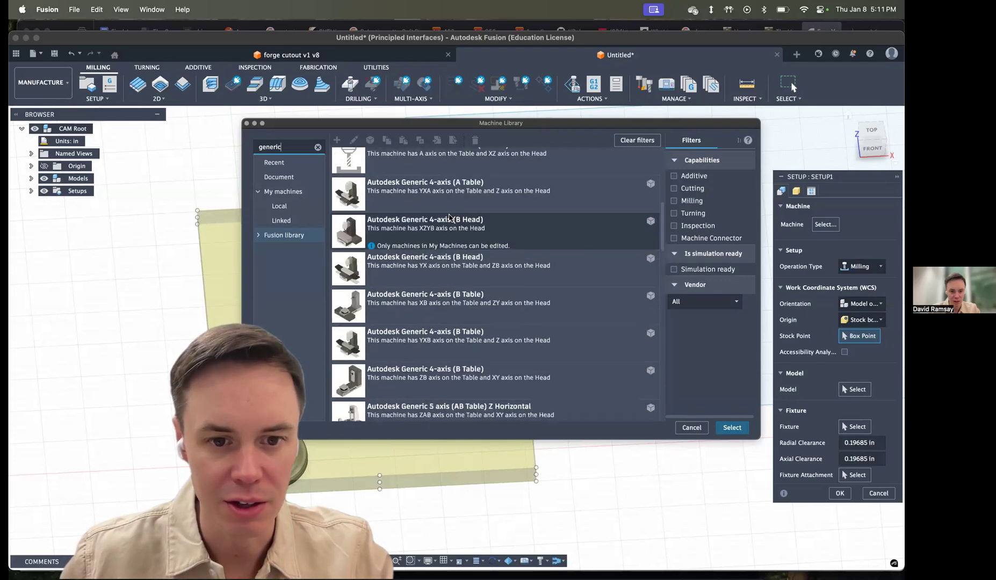
left_click(360, 187)
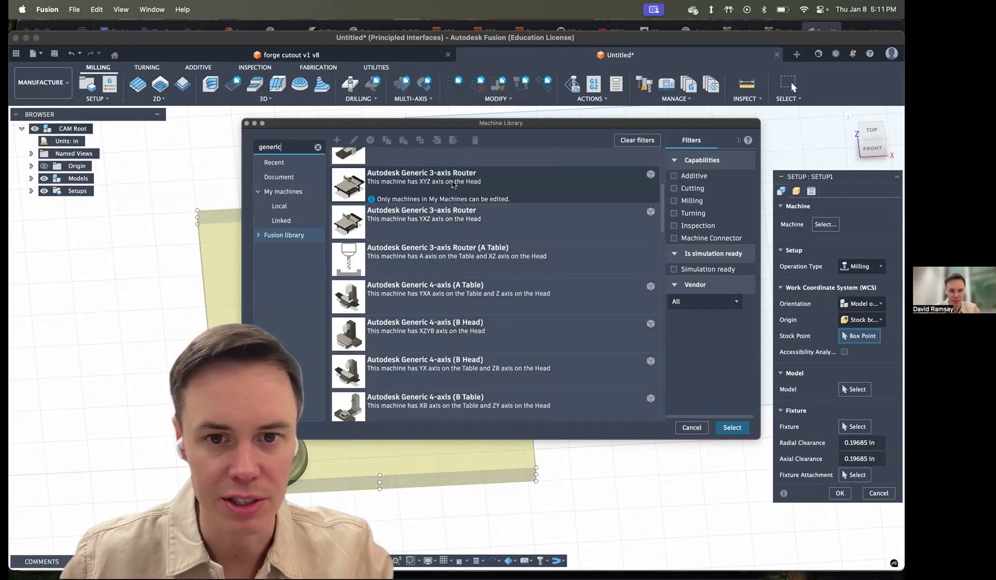
left_click(427, 177)
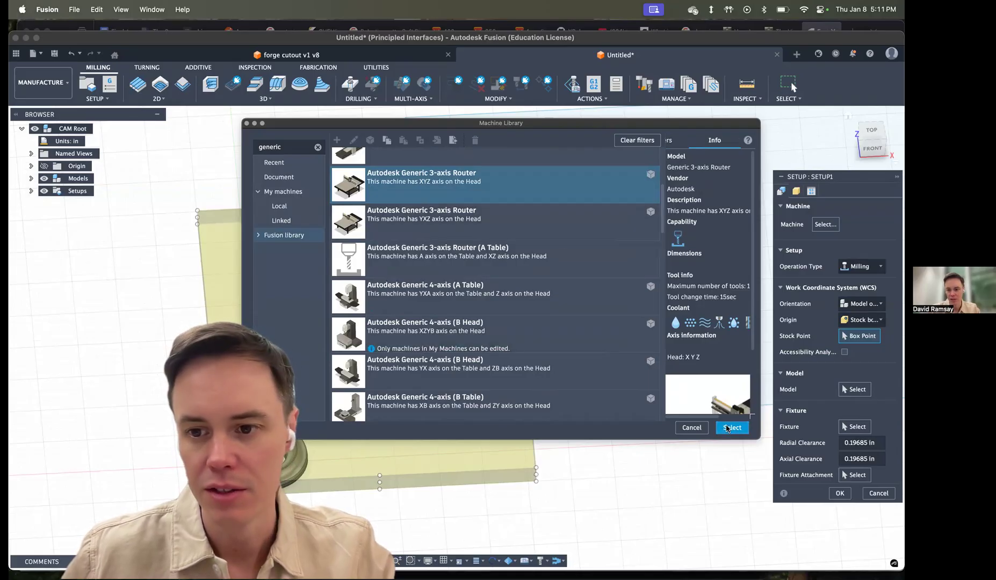
- Assign the picked router to the setup and store its model file, autodesk generic router xyz.f3d, in Forge Examples
left_click(728, 428)
left_click(558, 290)
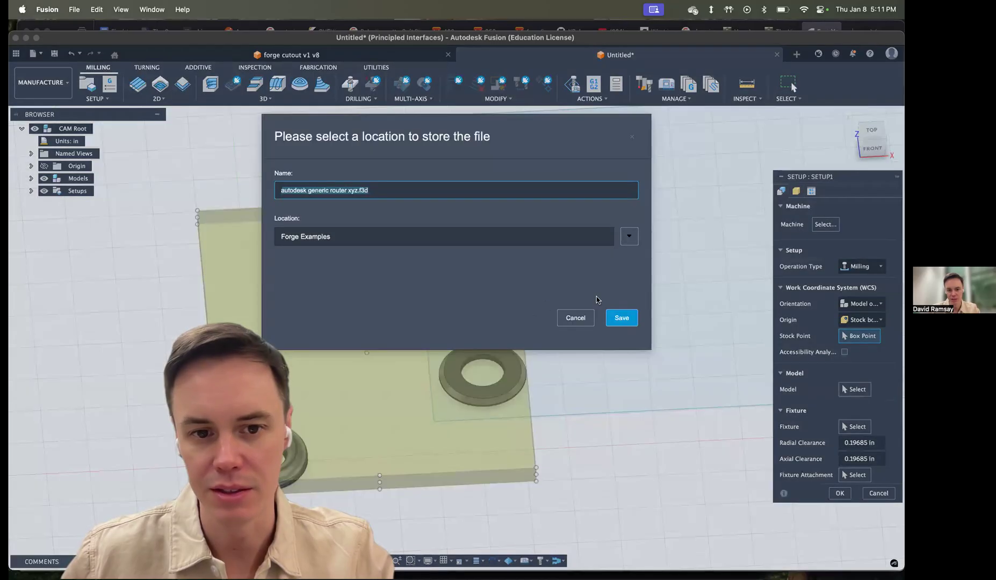
left_click(622, 319)
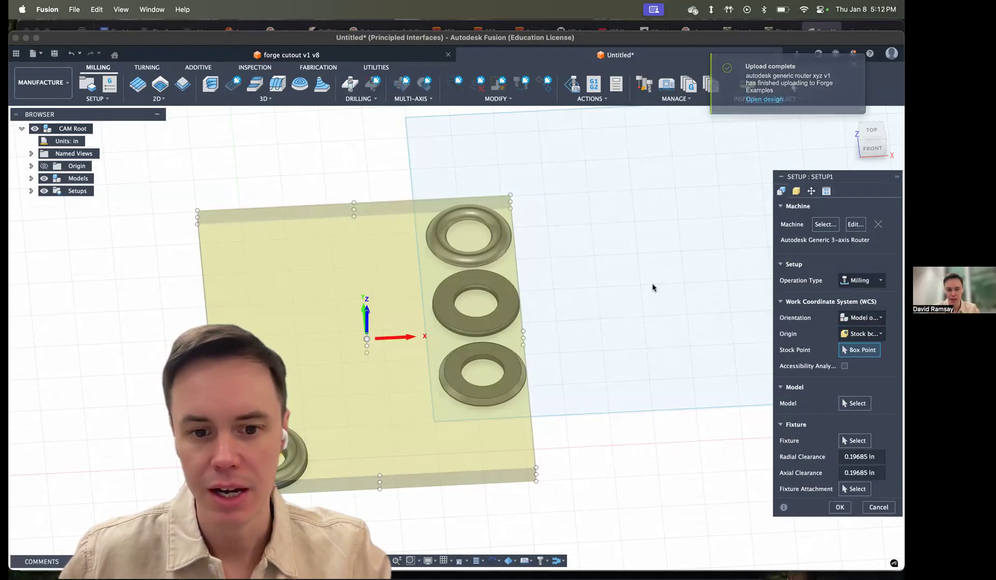
- Keep the work coordinate system on Model orientation and set its origin to Model box point
middle_click_drag(628, 334, 480, 332, "shift")
scroll(642, 320, "down", 5)
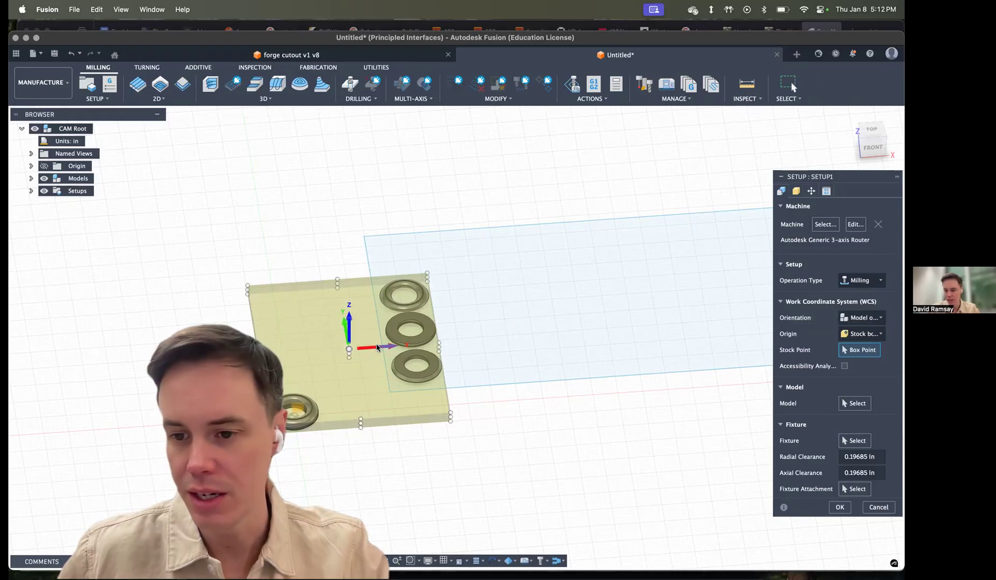
left_click(854, 318)
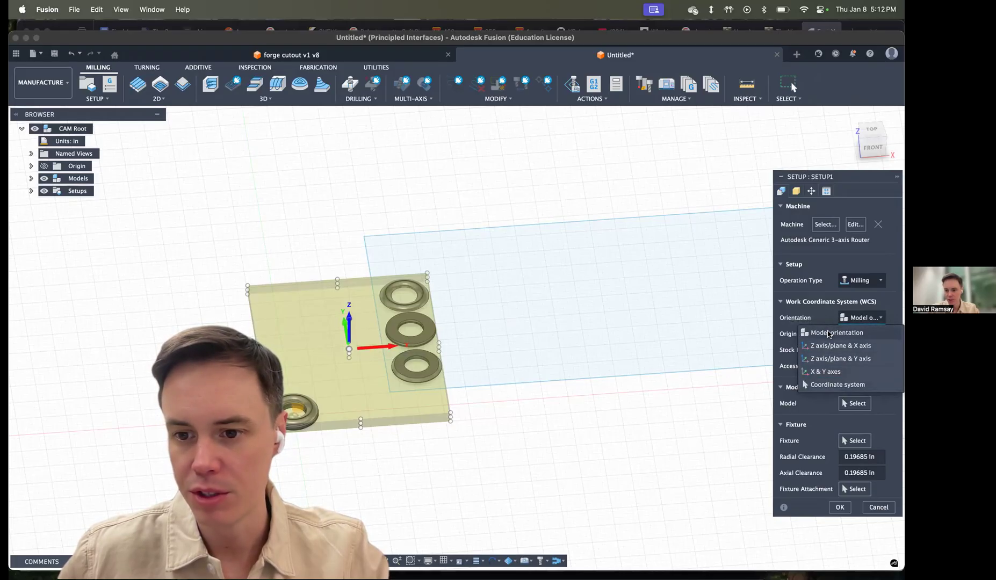
left_click(828, 334)
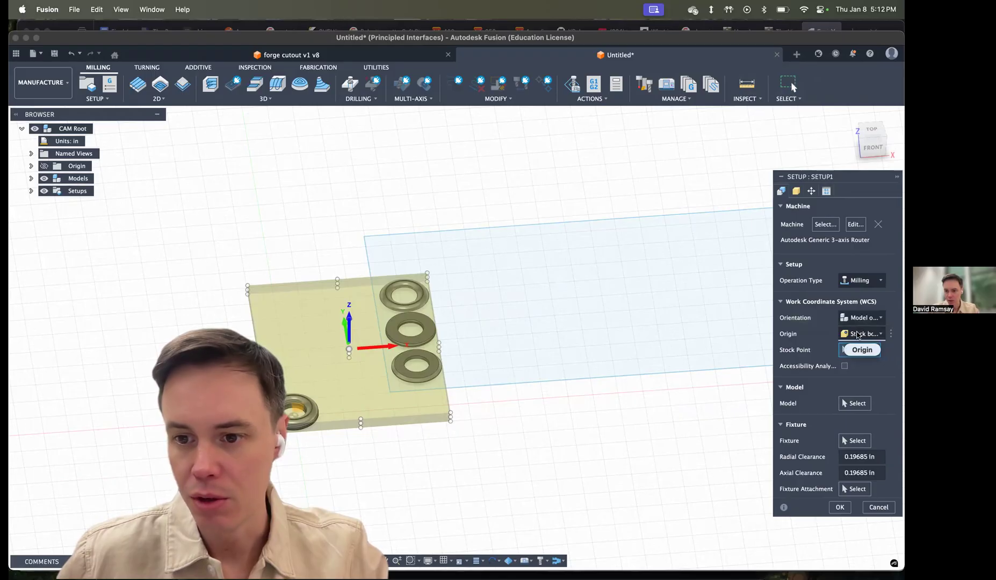
left_click(858, 335)
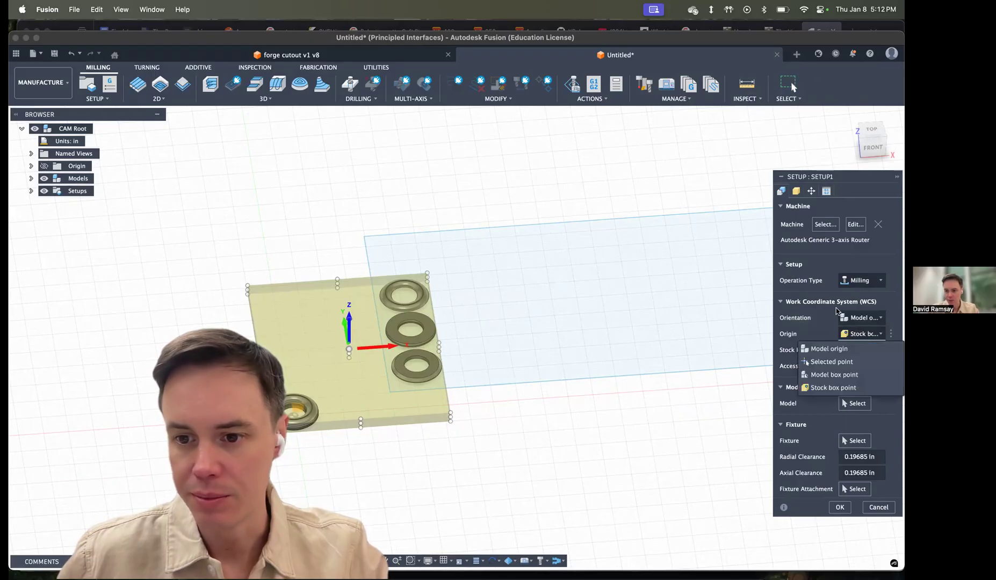
left_click(835, 376)
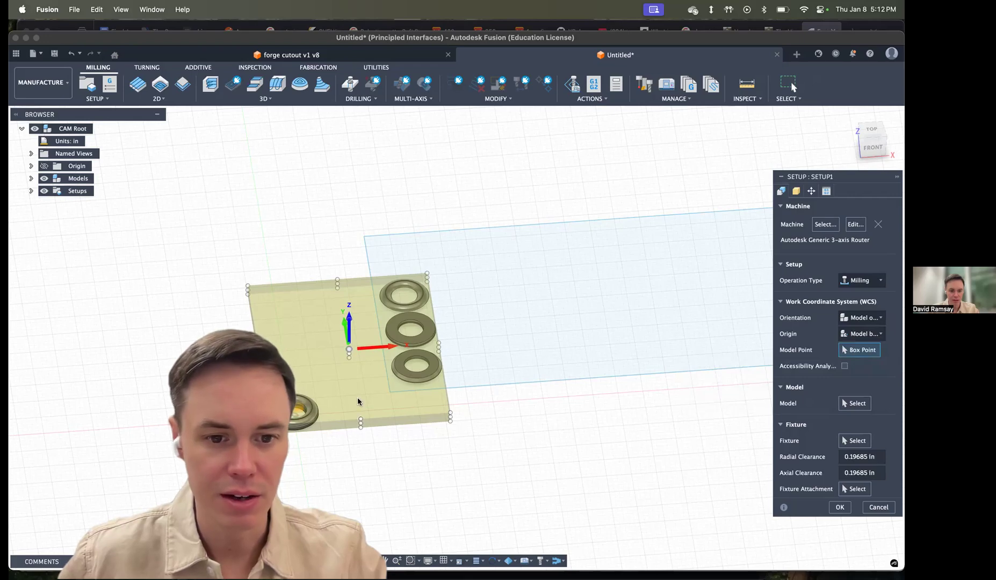
middle_click_drag(379, 314, 353, 302, "shift")
middle_click_drag(271, 285, 370, 293, "shift")
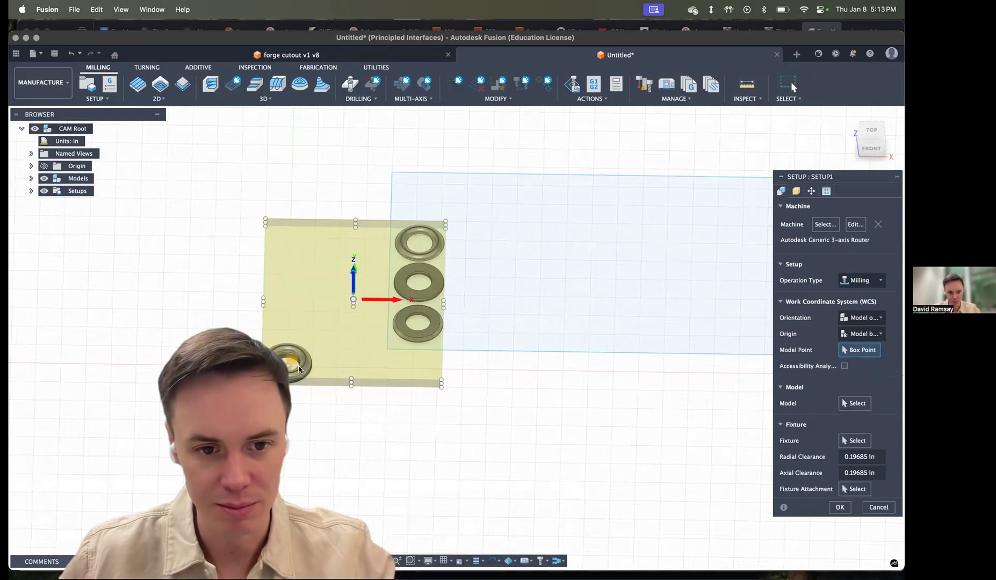
- Set the setup's model to the three arranged layer bodies on the sheet, leaving out the original ring
left_click(863, 406)
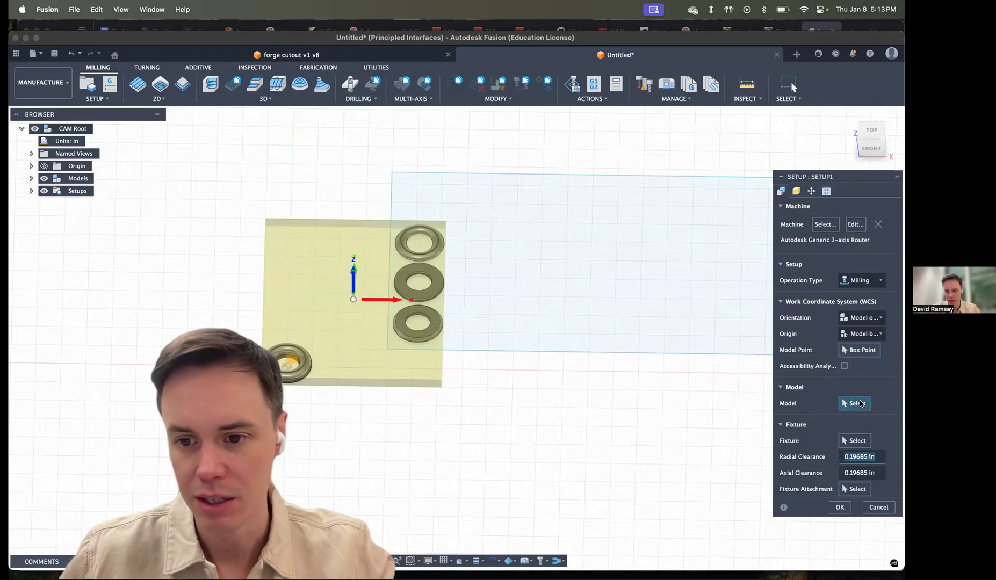
left_click(406, 334)
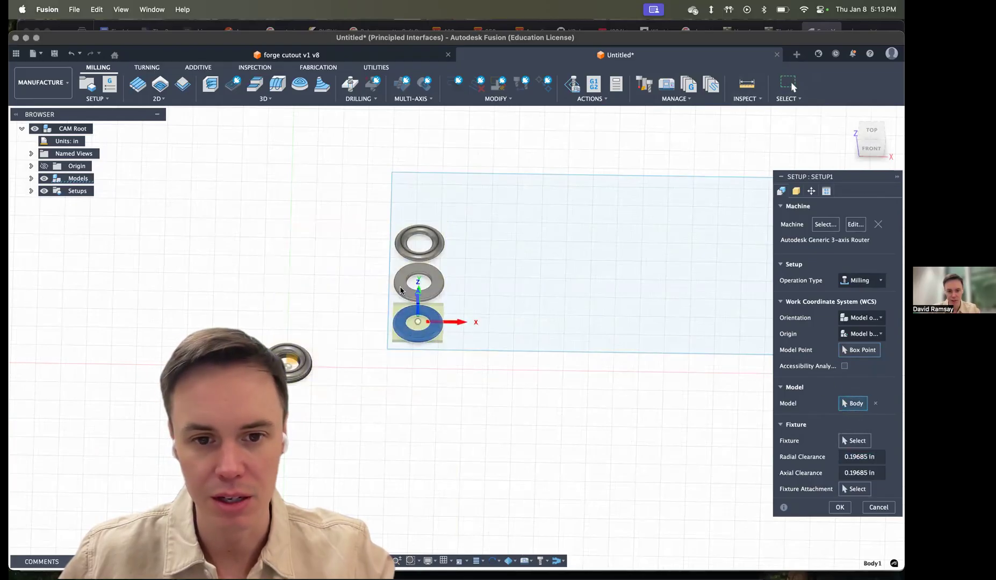
left_click(407, 290)
left_click(403, 247)
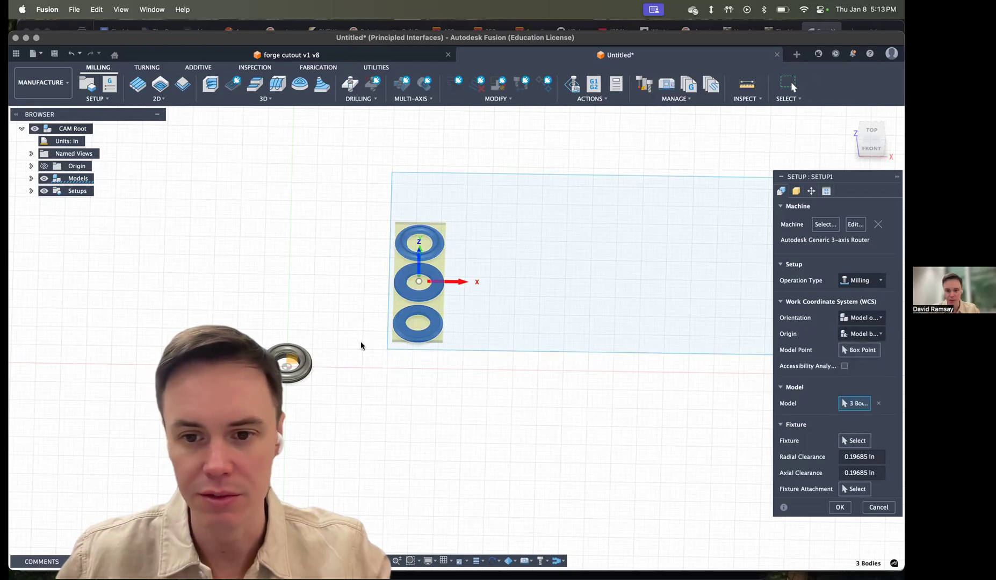
- Keep the origin on Model box point and place it at the top front-left corner of the three layers' bounding box
left_click(869, 334)
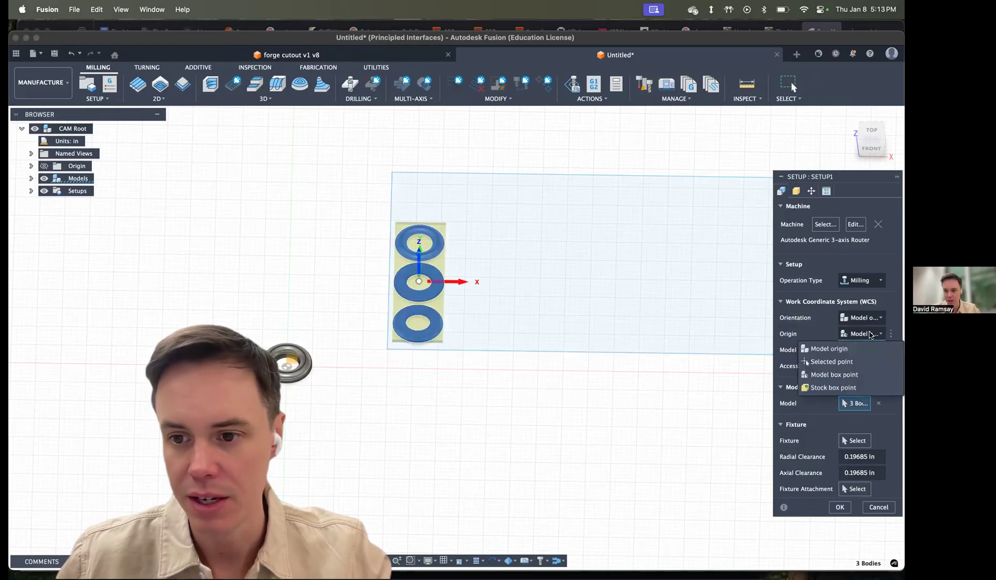
left_click(833, 374)
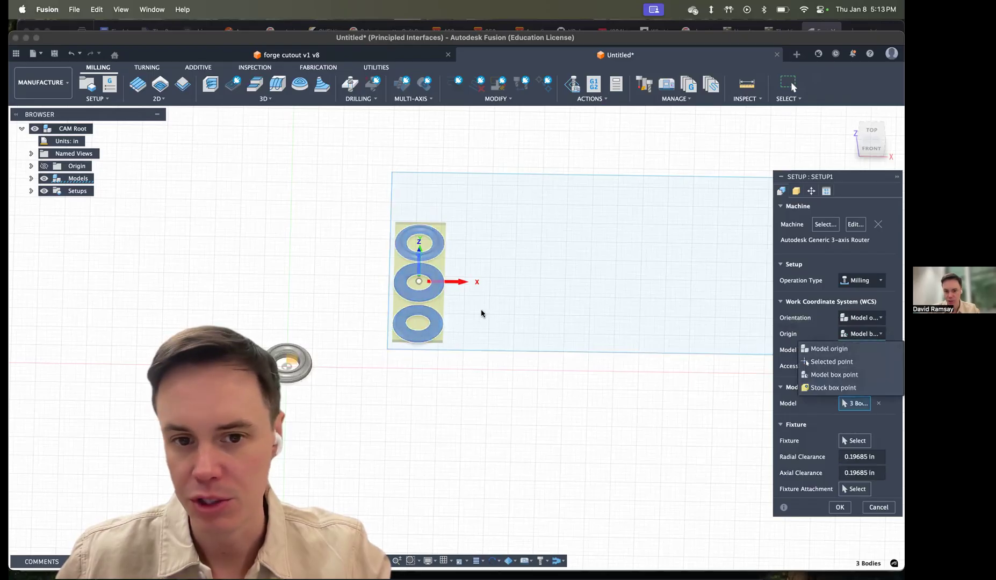
left_click(850, 335)
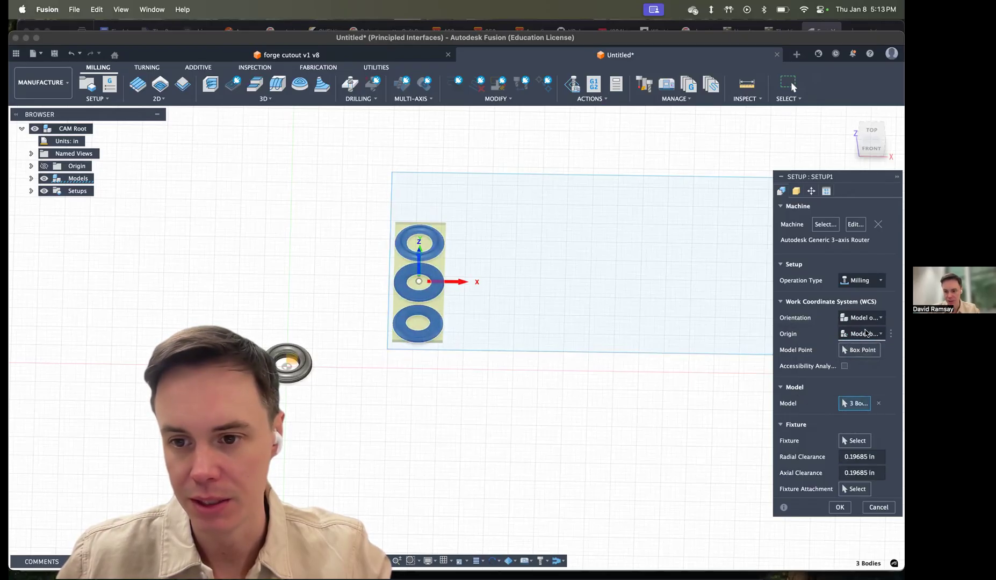
left_click(858, 350)
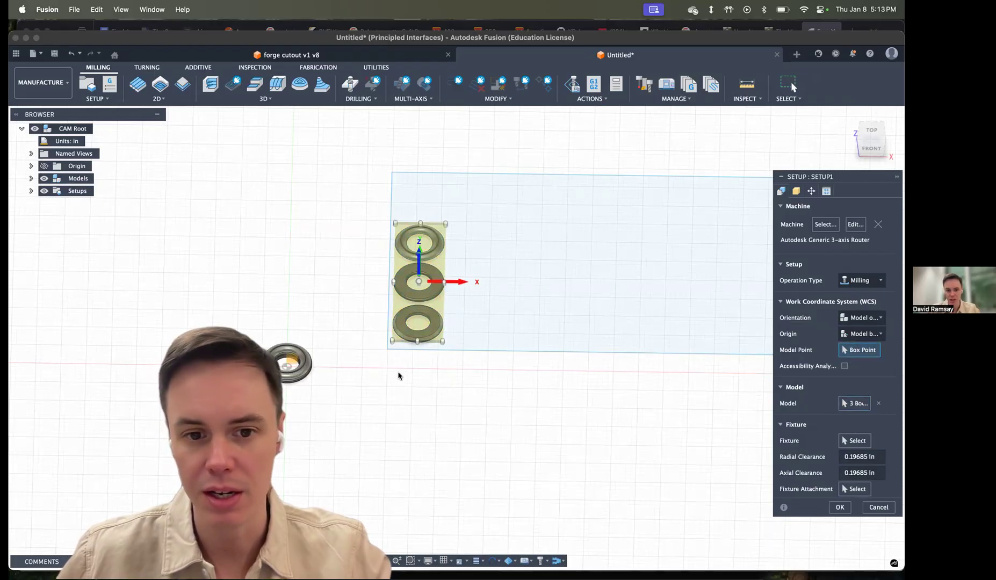
scroll(394, 357, "up", 10)
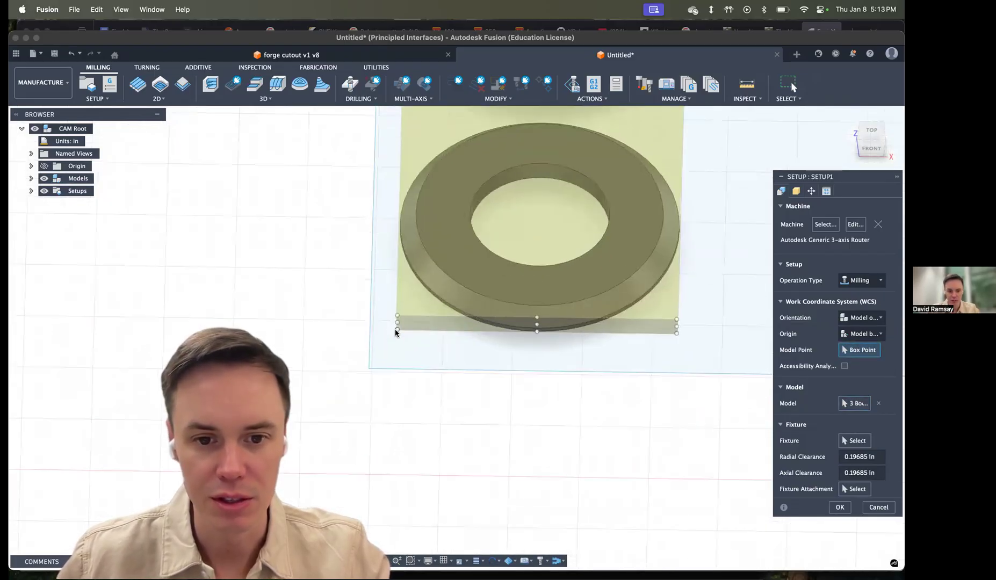
left_click(398, 332)
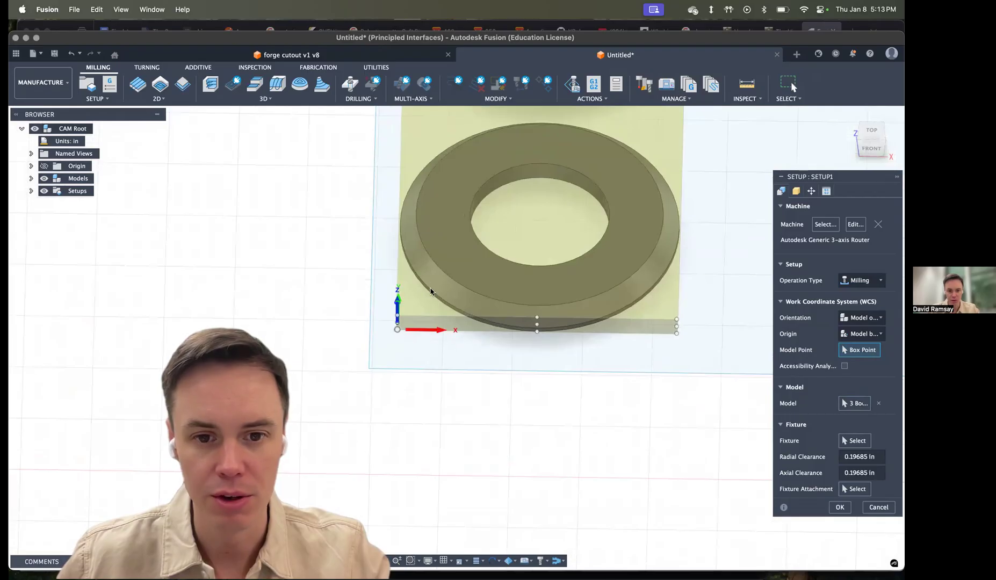
scroll(440, 295, "down", 8)
middle_click_drag(455, 287, 473, 307)
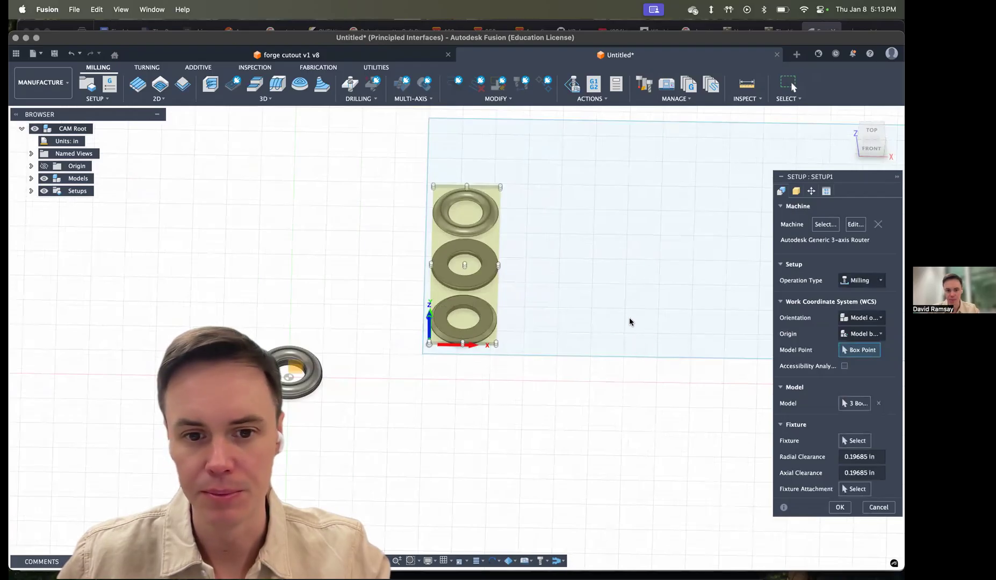
scroll(423, 347, "up", 8)
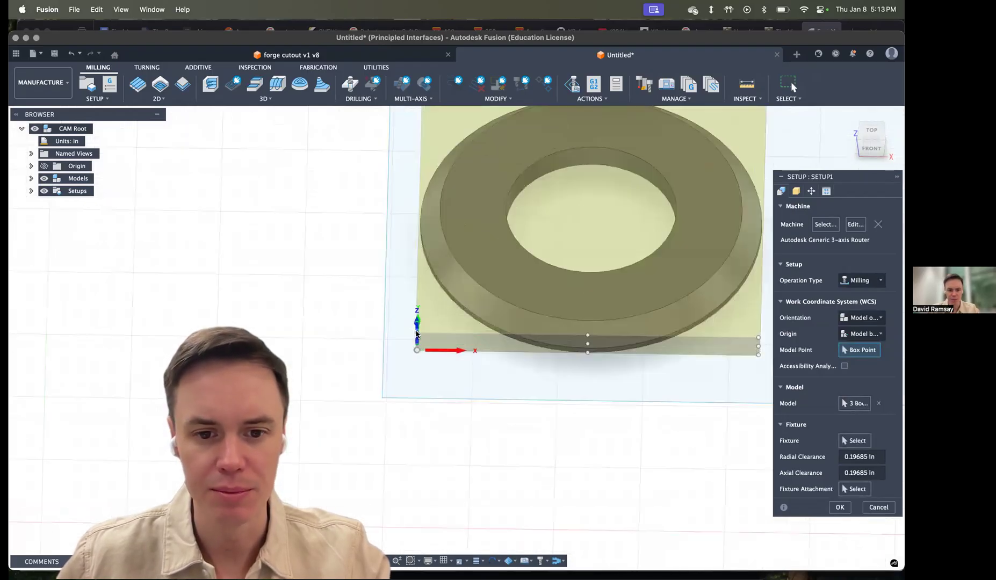
scroll(417, 333, "down", 6)
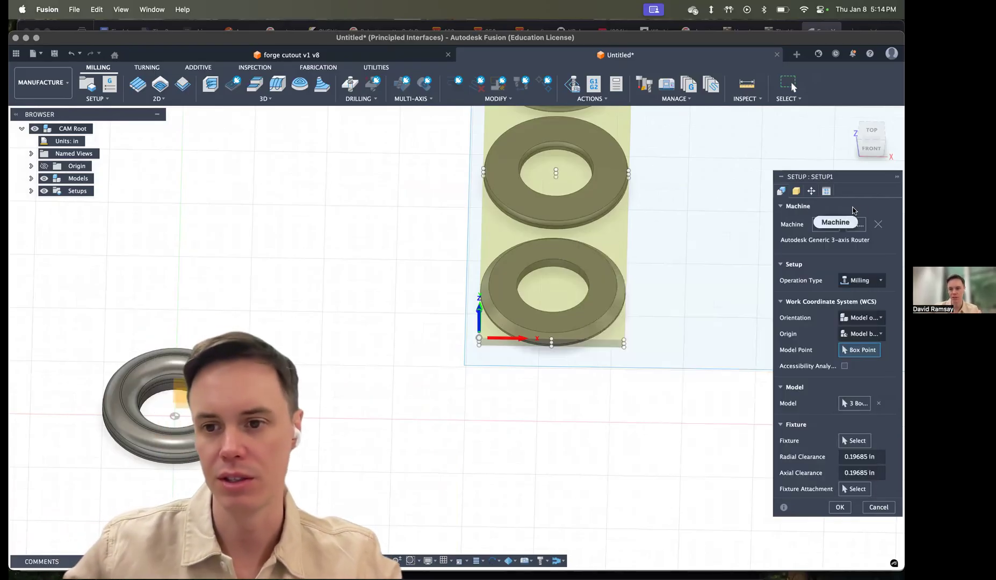
- Change the setup's stock mode to Fixed size box
left_click(796, 192)
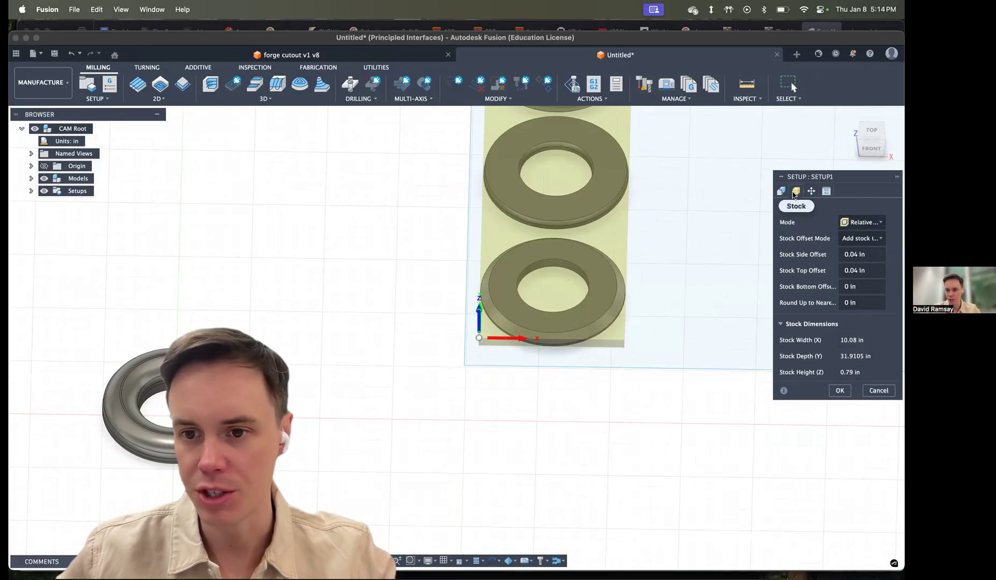
left_click(852, 222)
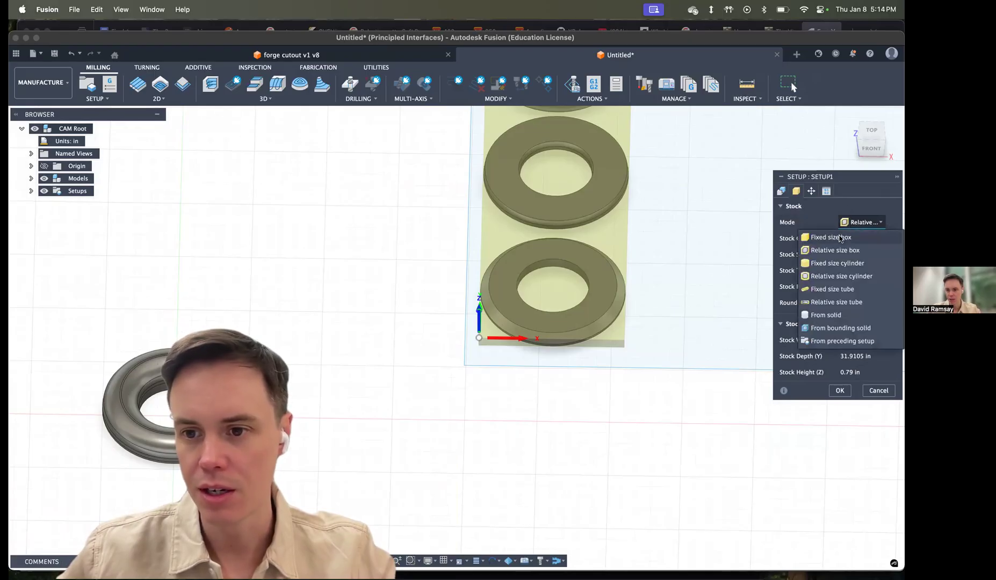
left_click(841, 238)
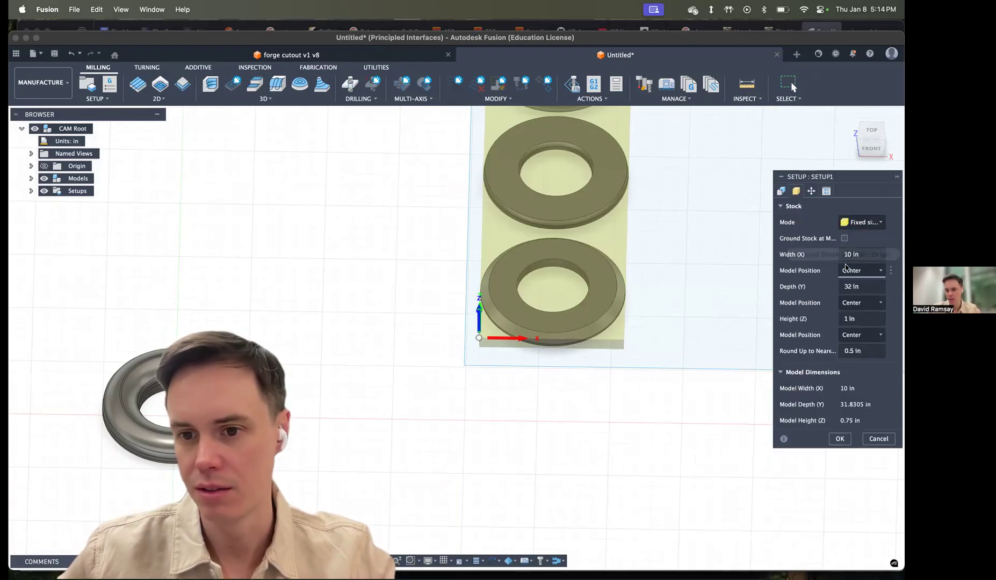
- Set the fixed stock box's width (X) to 8 ft
left_click(846, 254)
scroll(588, 336, "down", 5)
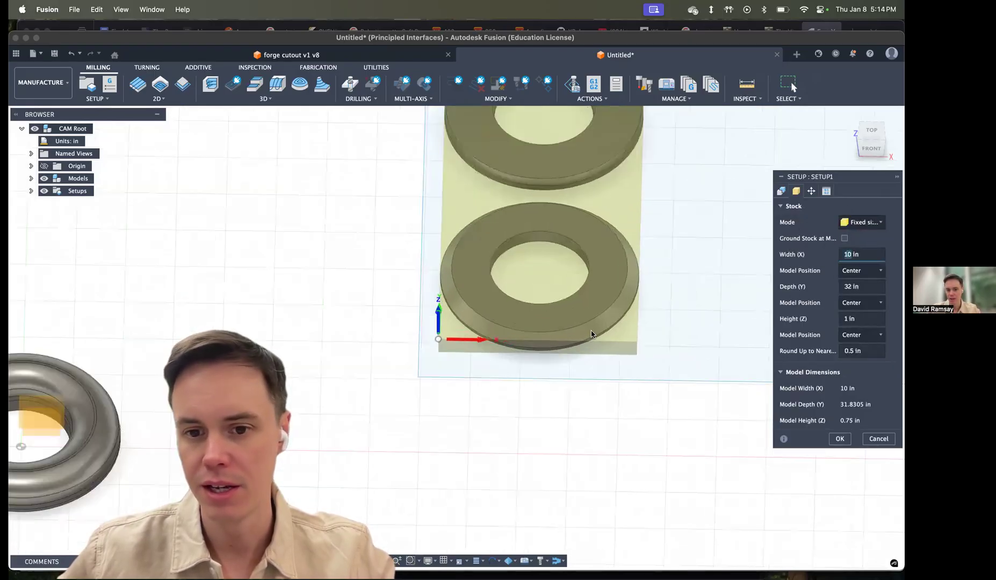
middle_click_drag(686, 319, 570, 329)
key("super+a")
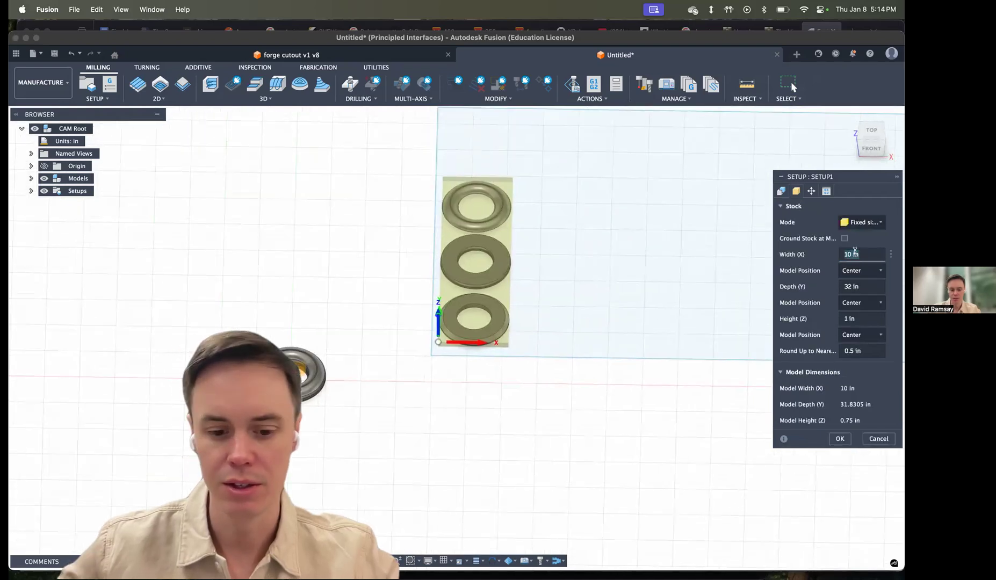
type("8'")
key("Tab")
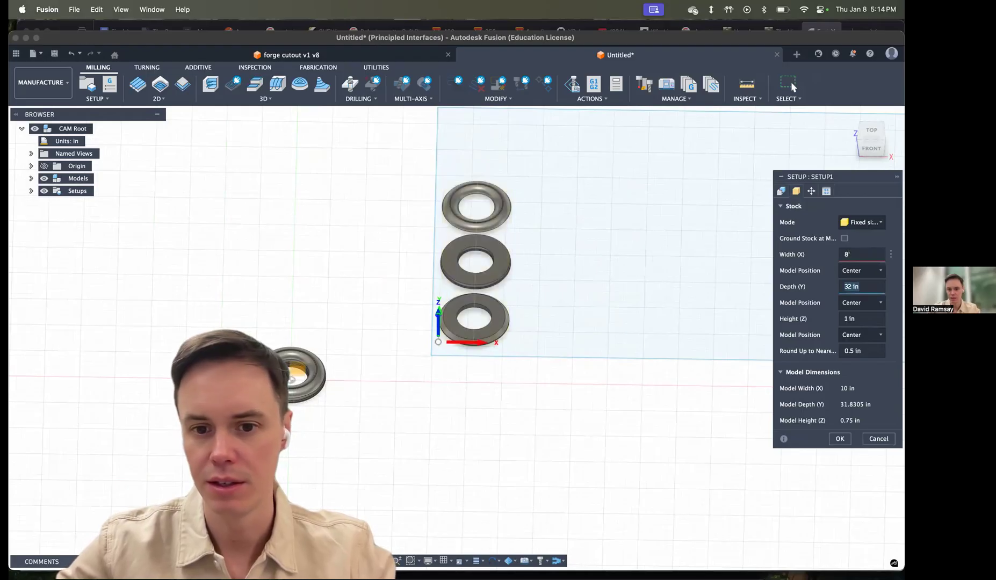
left_click(851, 253)
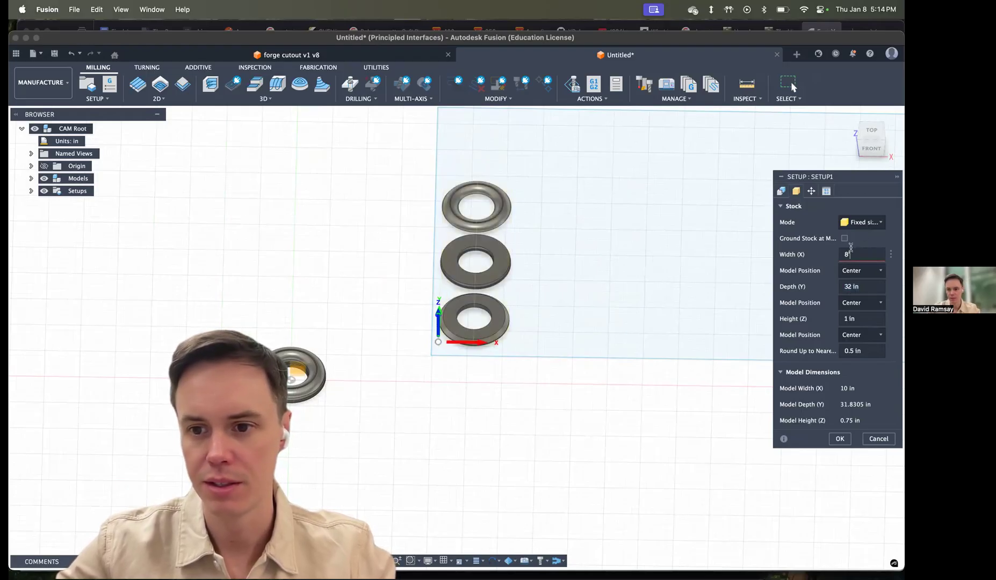
key("BackSpace")
type("ft")
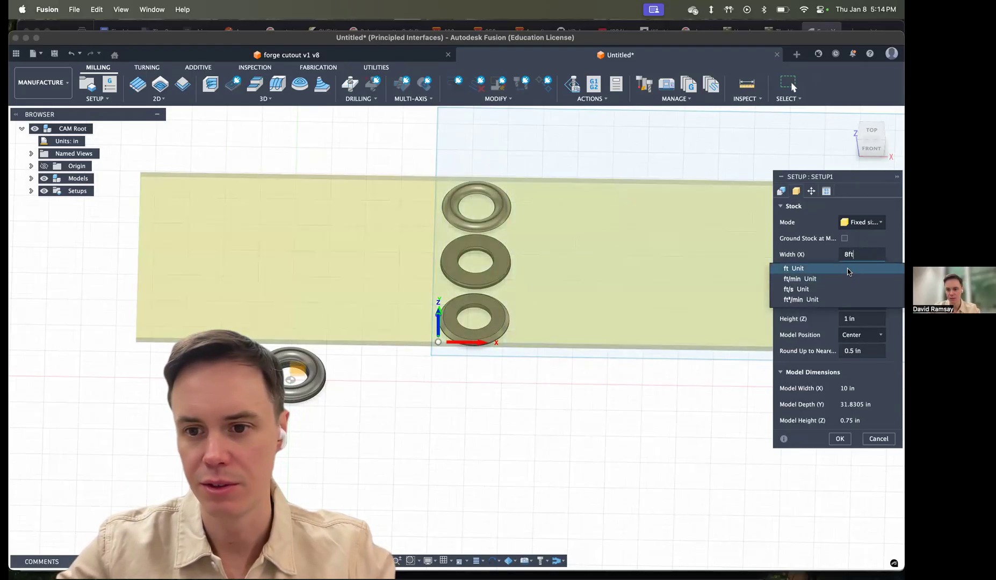
left_click(832, 250)
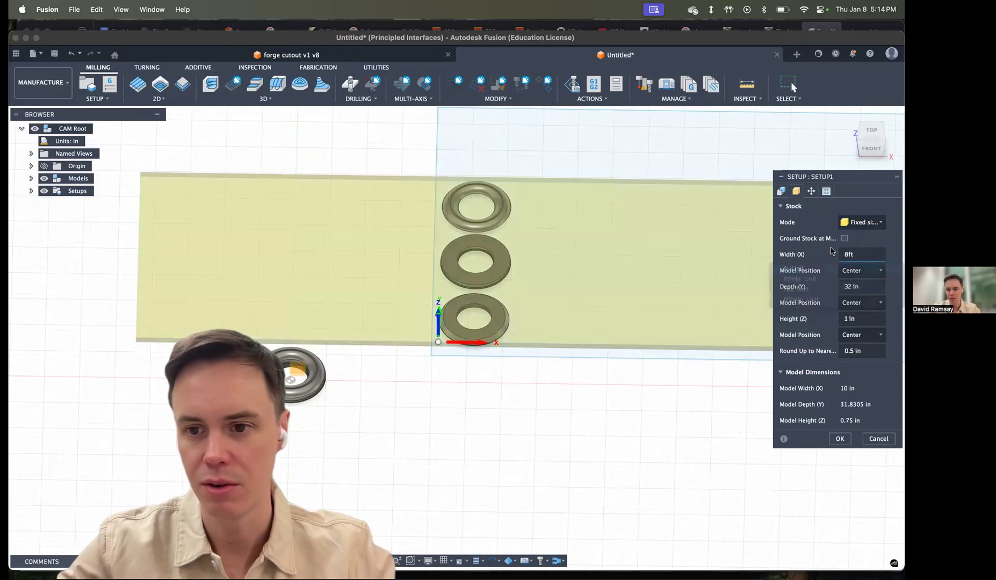
- Set the stock's depth (Y) to 4 ft and enter 3/4" as its height (Z)
double_click(844, 288)
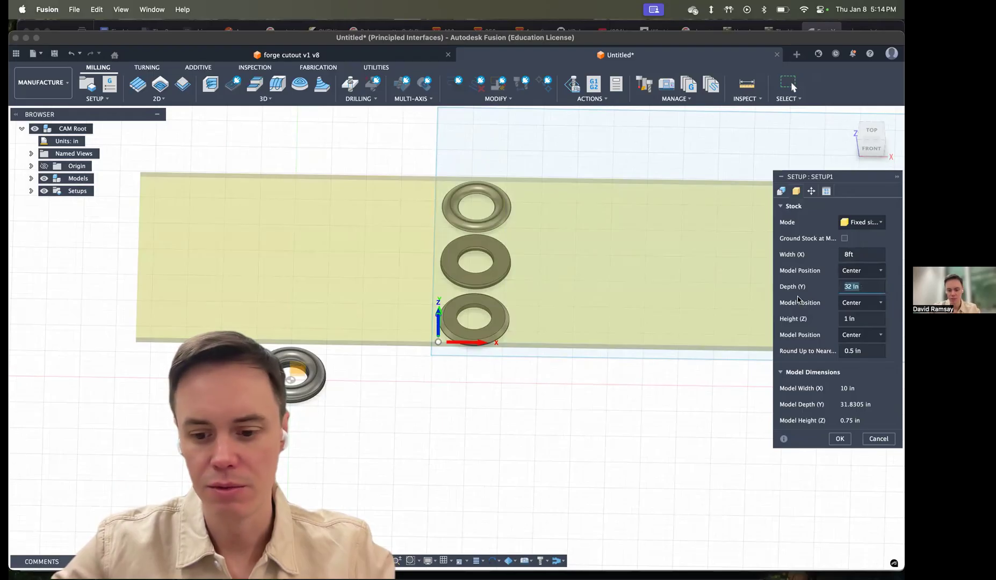
type("4 ft")
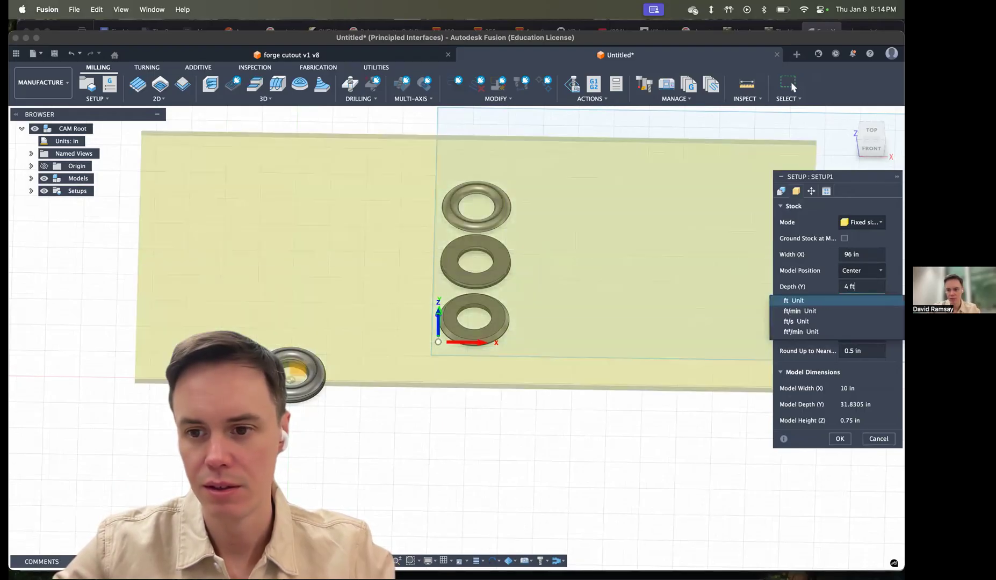
key("Tab")
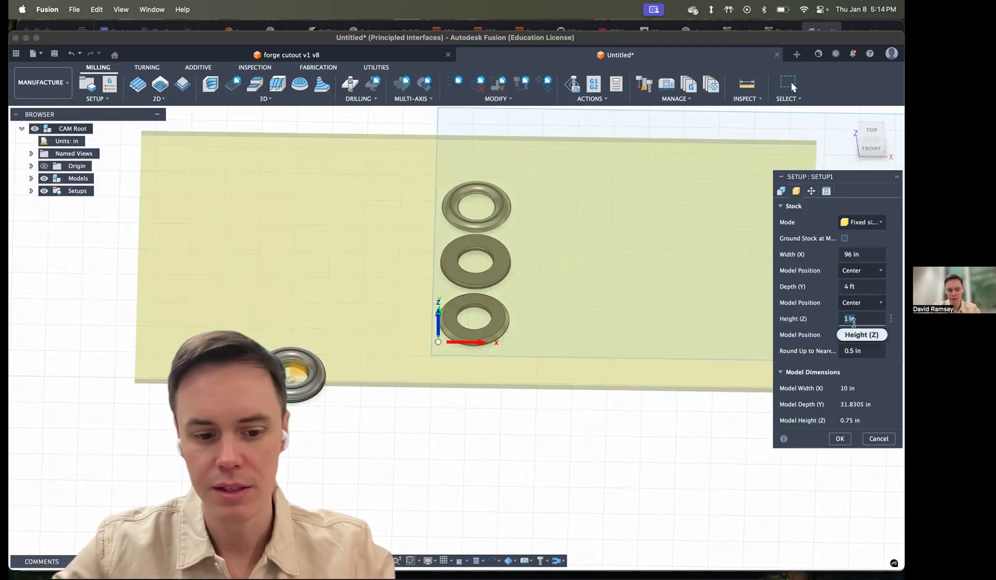
type("3/4")
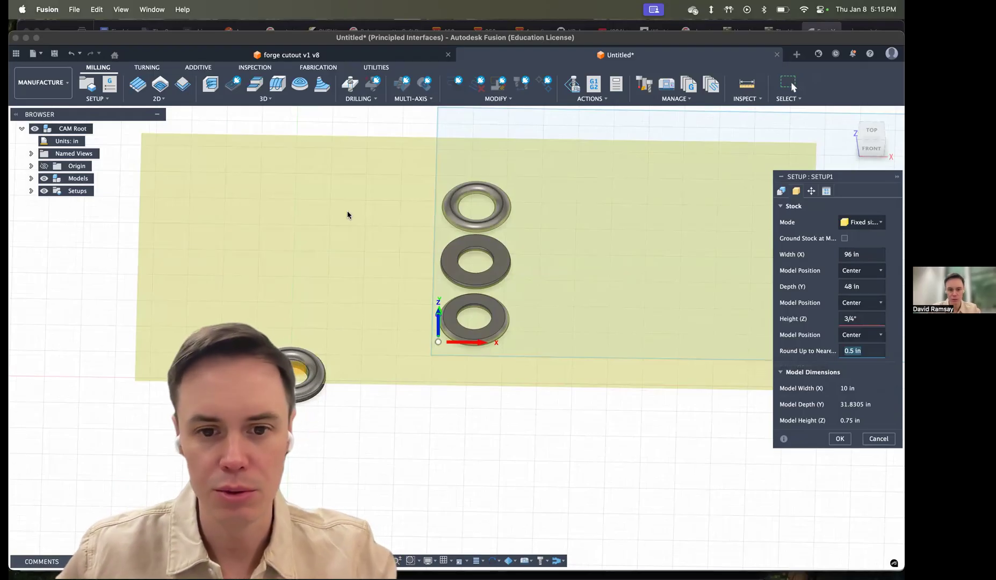
- Position the model in the stock with a 1 in offset from the left side (-X) and 1 in from the front side (-Y)
scroll(376, 217, "down", 2)
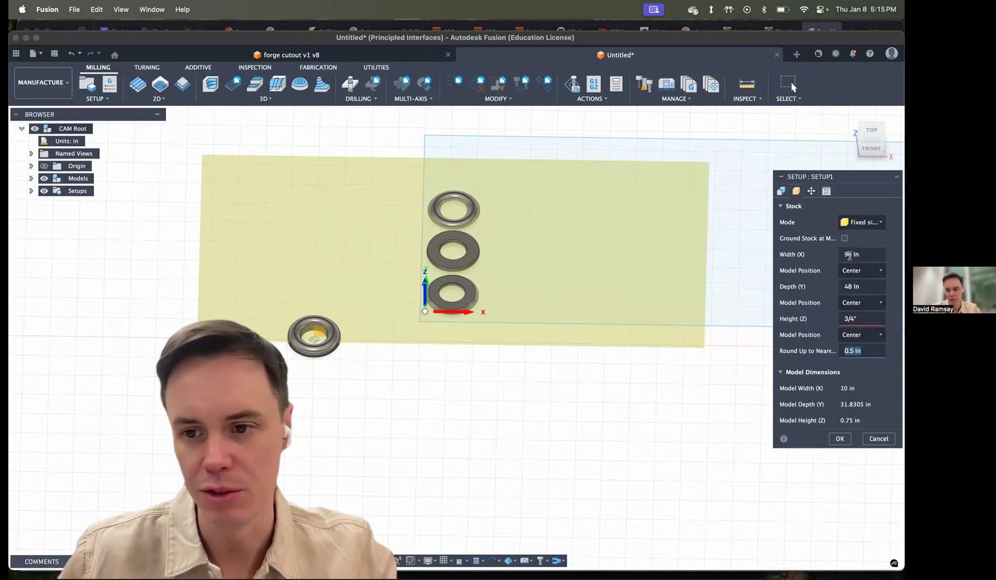
left_click(849, 273)
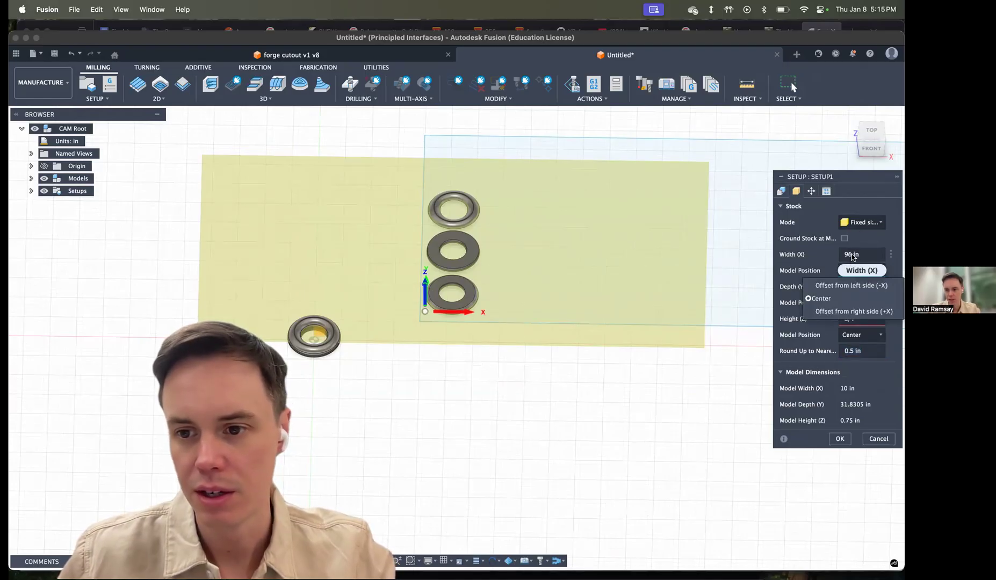
left_click(851, 287)
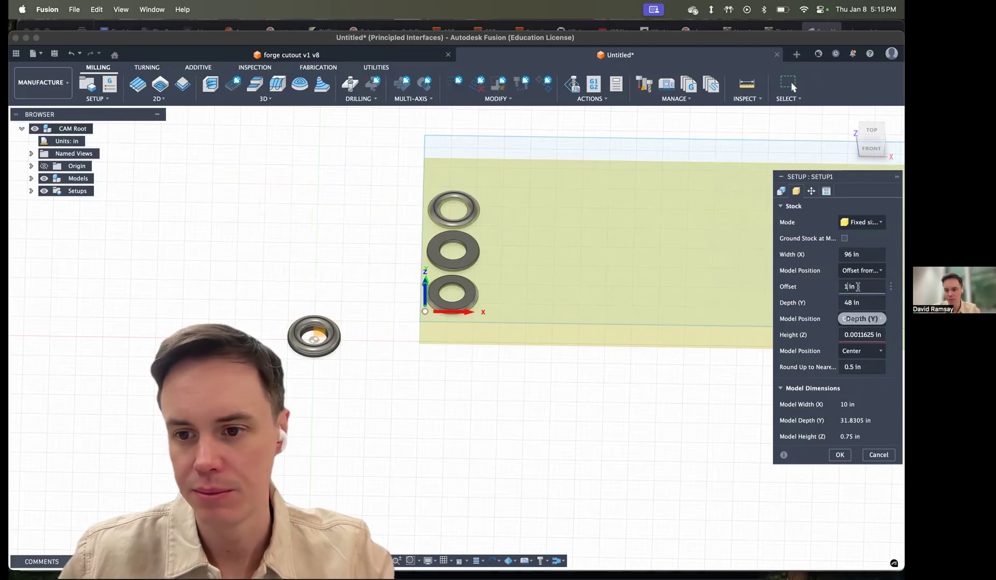
left_click(853, 320)
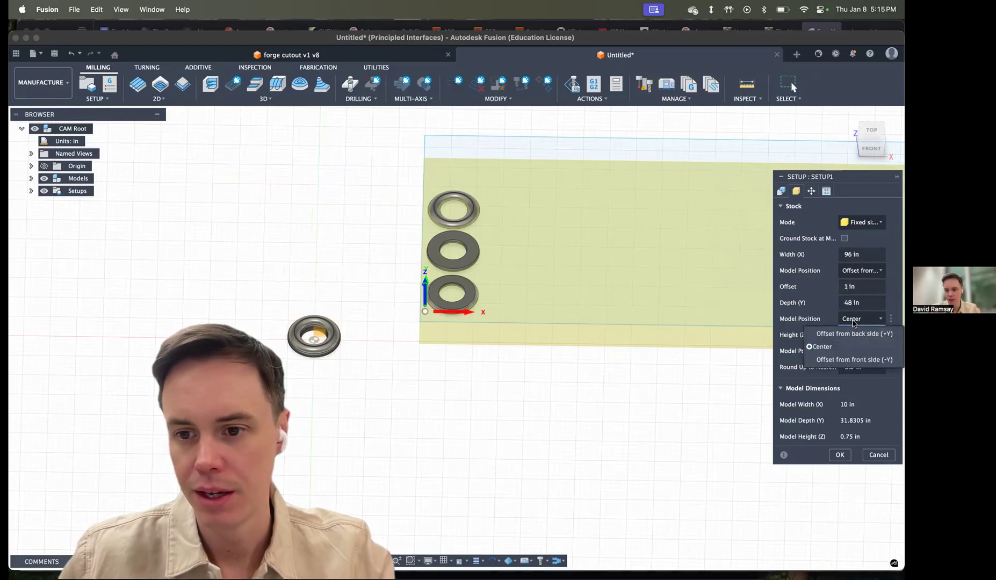
left_click(870, 359)
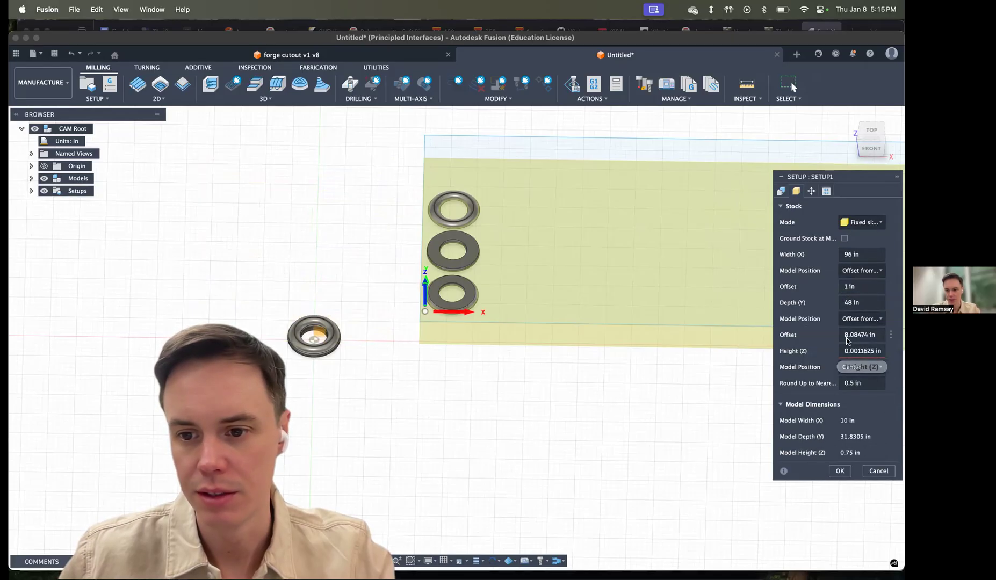
double_click(848, 333)
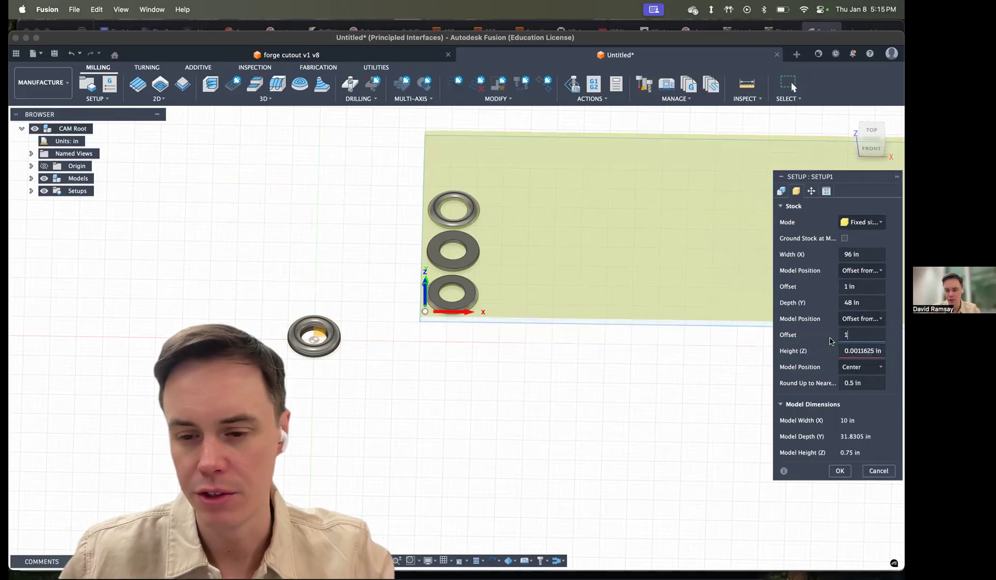
type("1in")
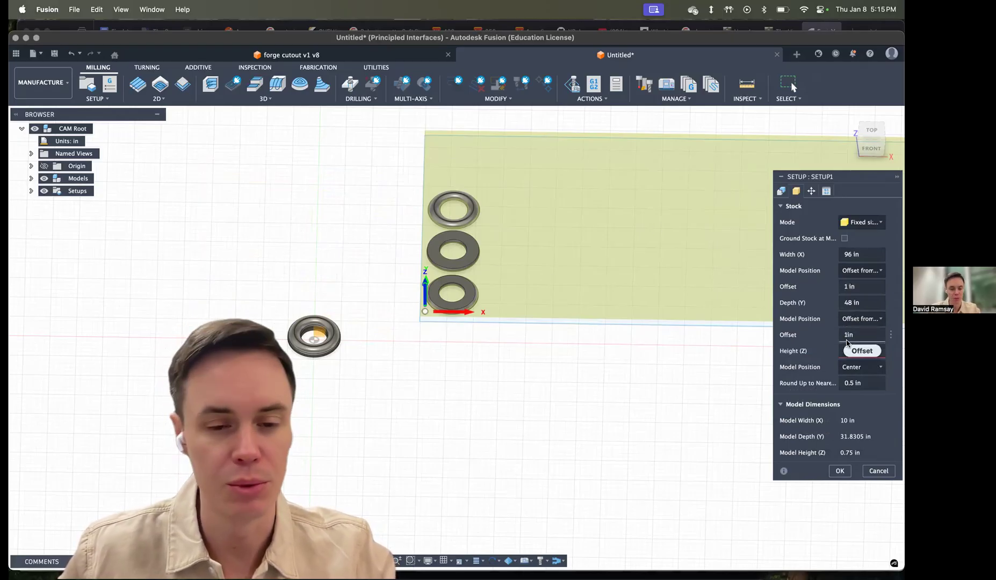
- Examine from the front view how the stock's thickness and the origin sit against the ring layers
scroll(432, 325, "down", 2)
scroll(399, 292, "up", 5)
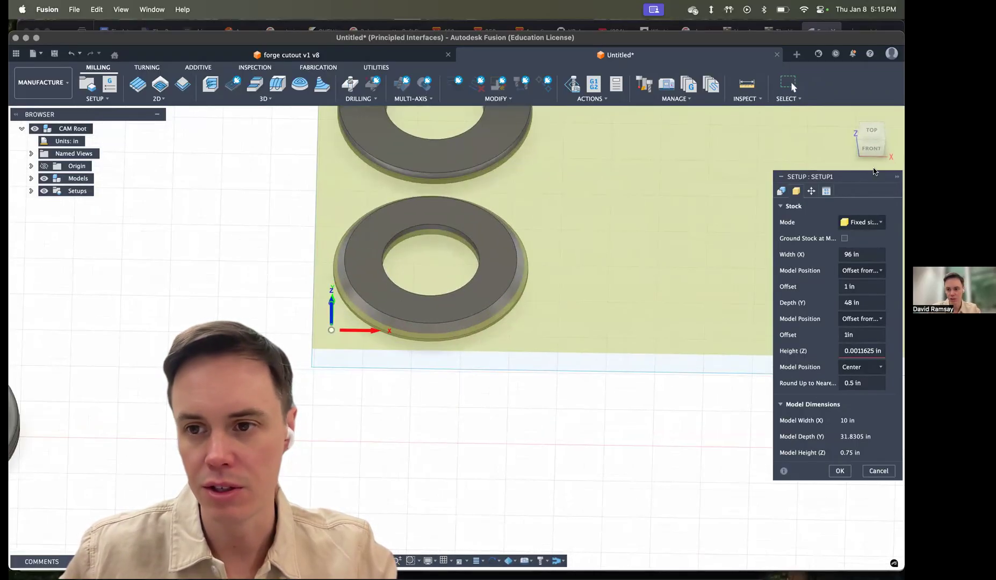
left_click(870, 142)
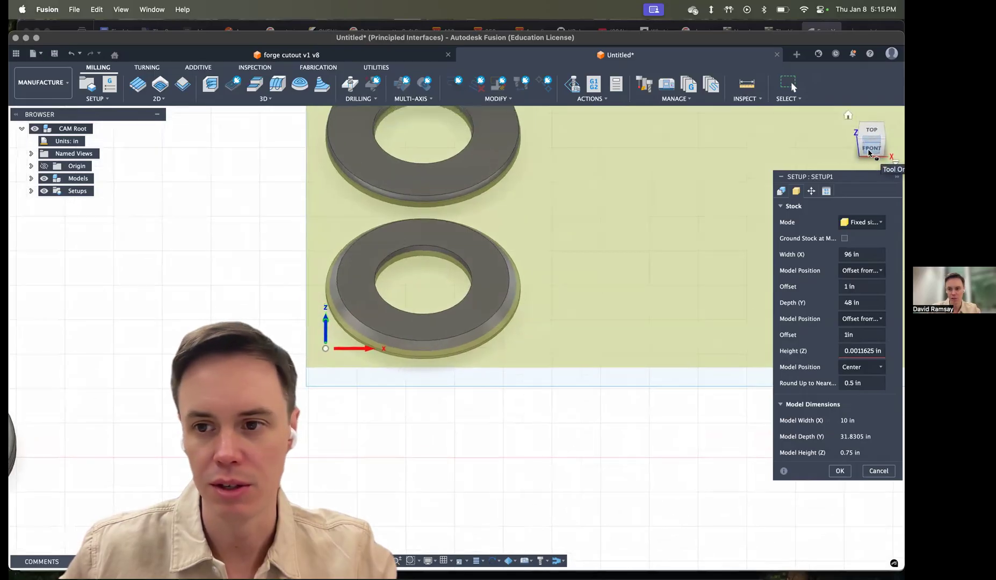
left_click(870, 150)
scroll(616, 321, "down", 10)
scroll(520, 415, "up", 5)
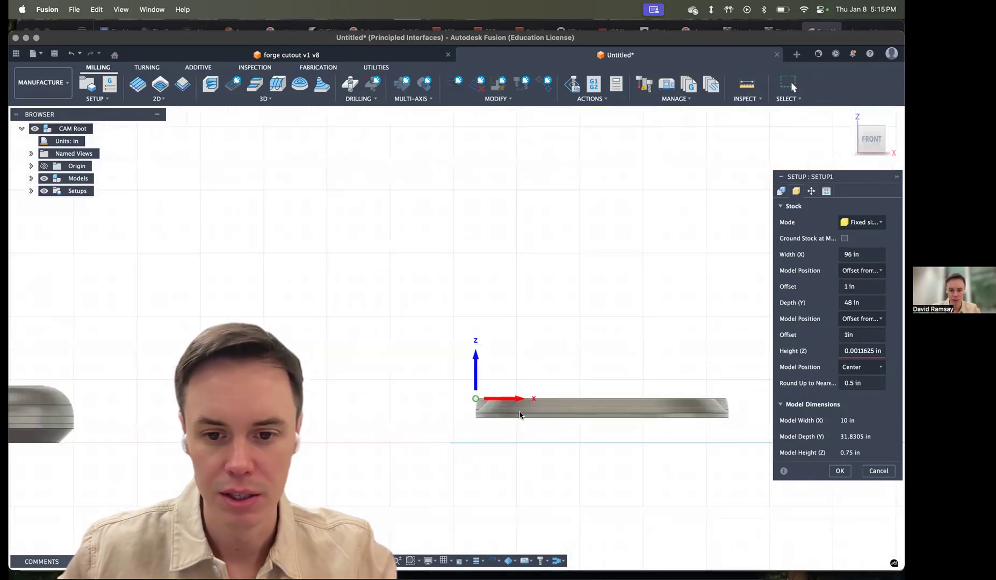
scroll(520, 415, "up", 4)
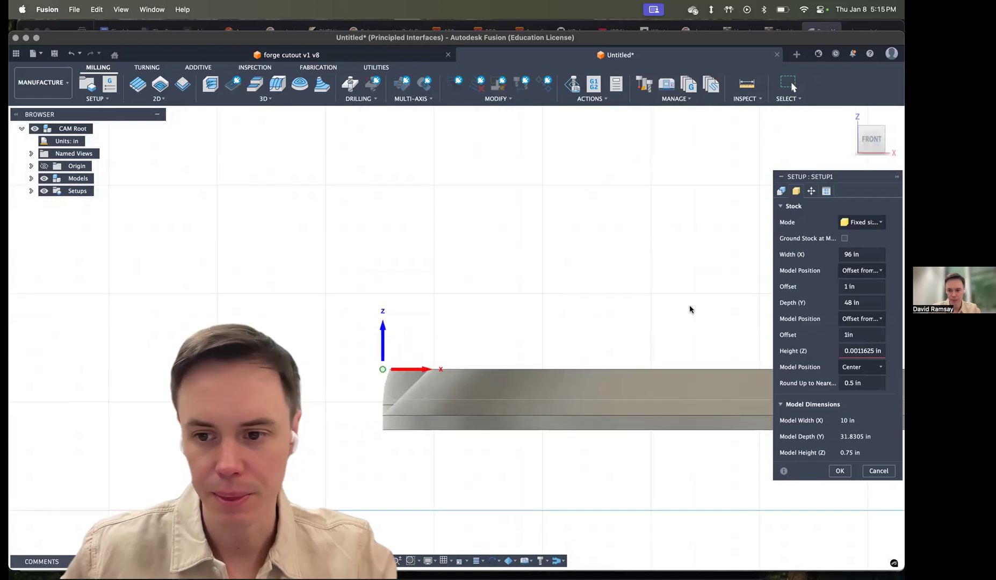
scroll(530, 339, "down", 6)
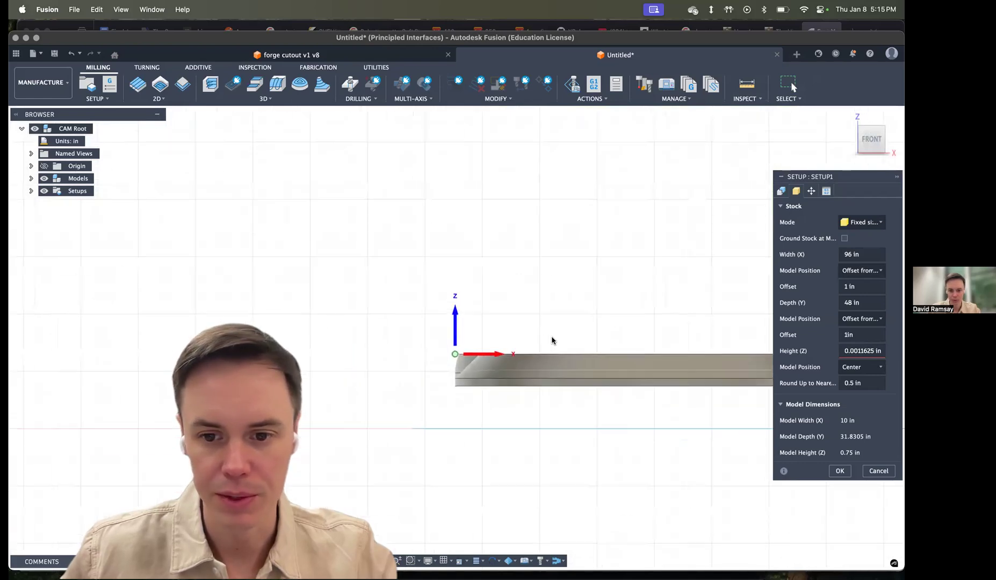
middle_click_drag(469, 211, 468, 215, "shift")
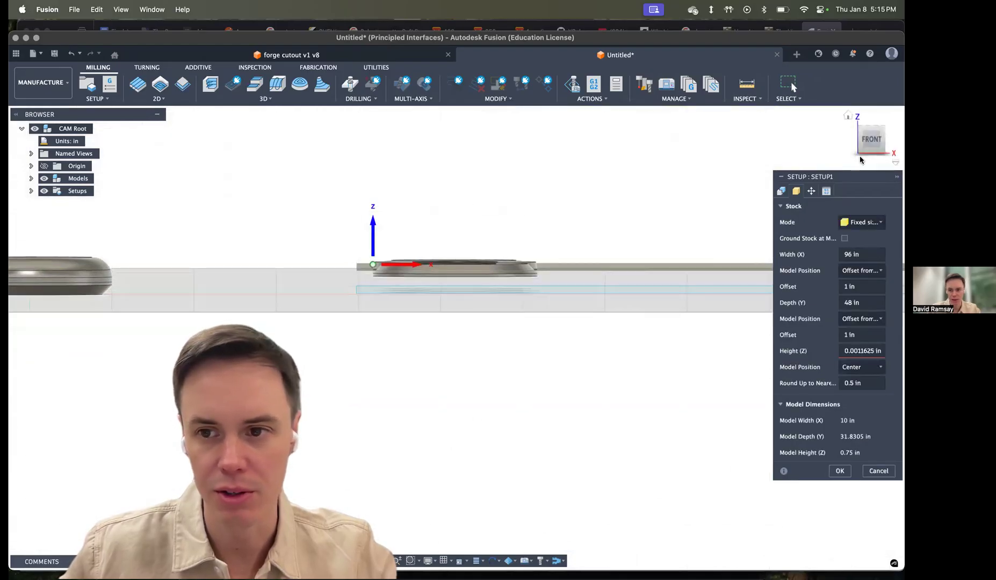
- Try to enter the stock's height (Z) as a 3/4 in fraction
left_click(870, 144)
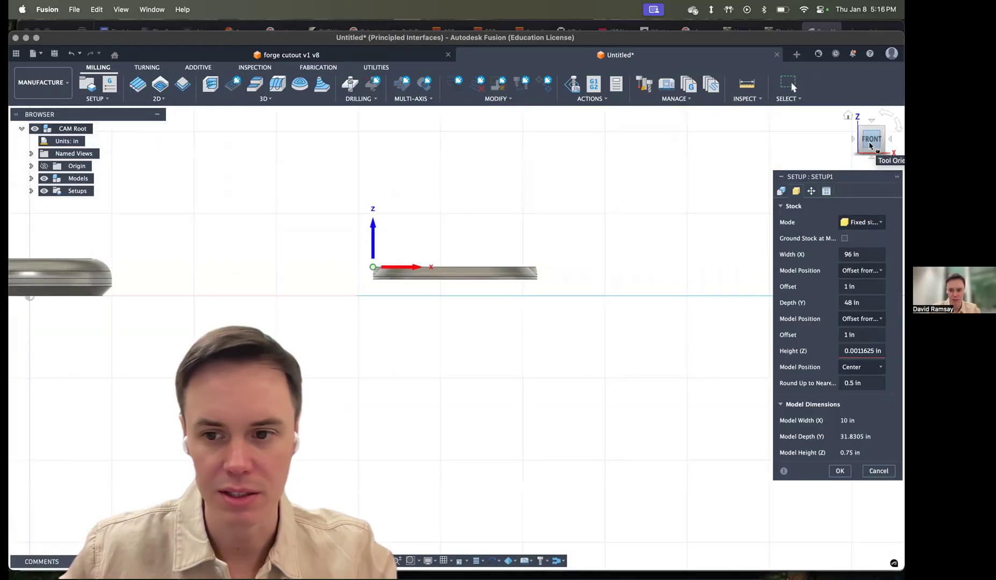
triple_click(849, 349)
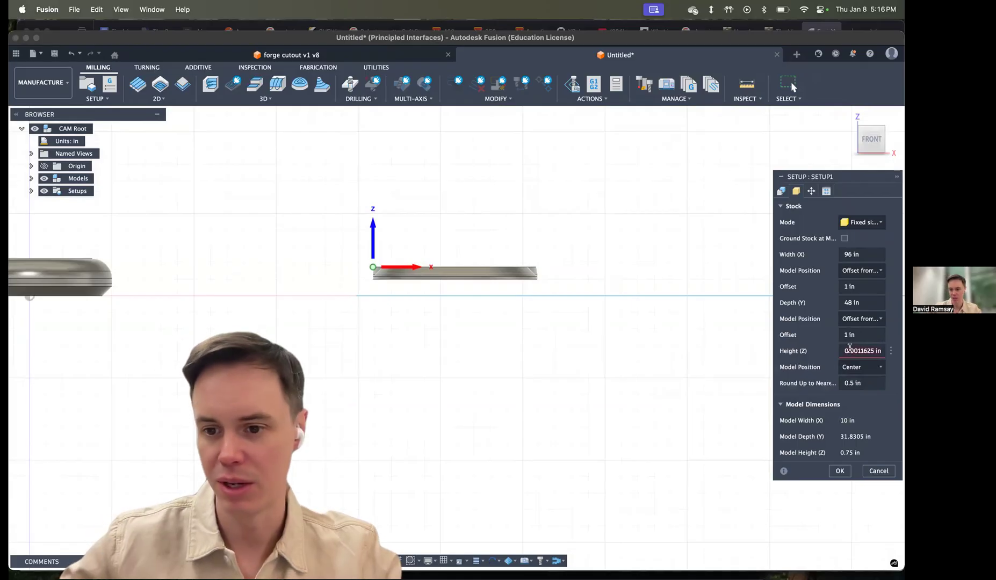
type("3/4\"")
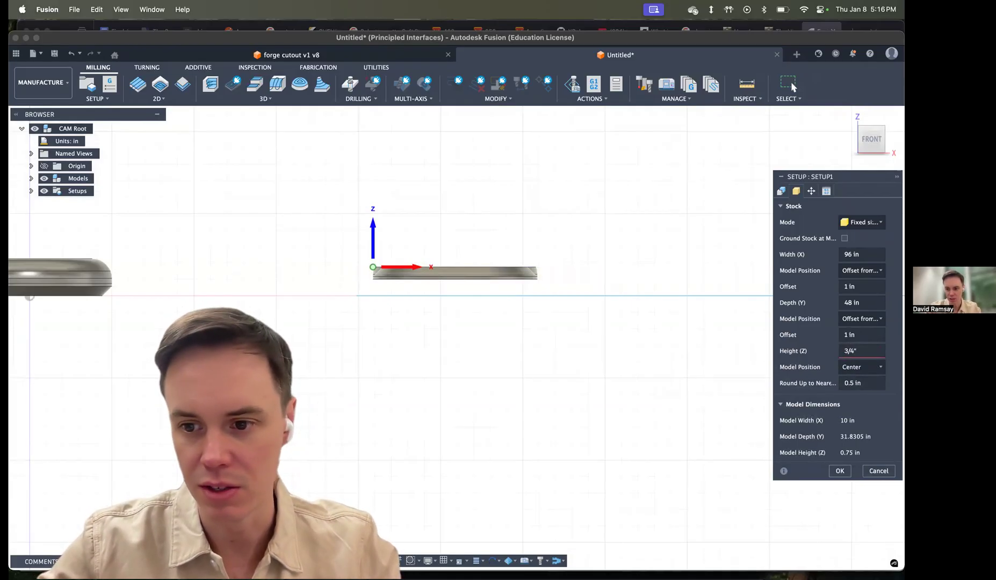
left_click(852, 352)
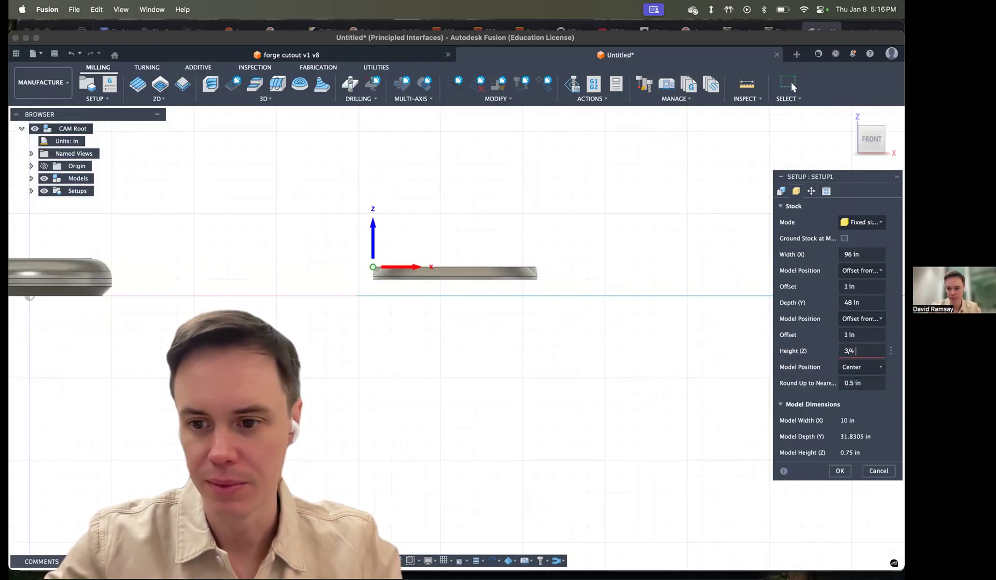
type("in")
key("Tab")
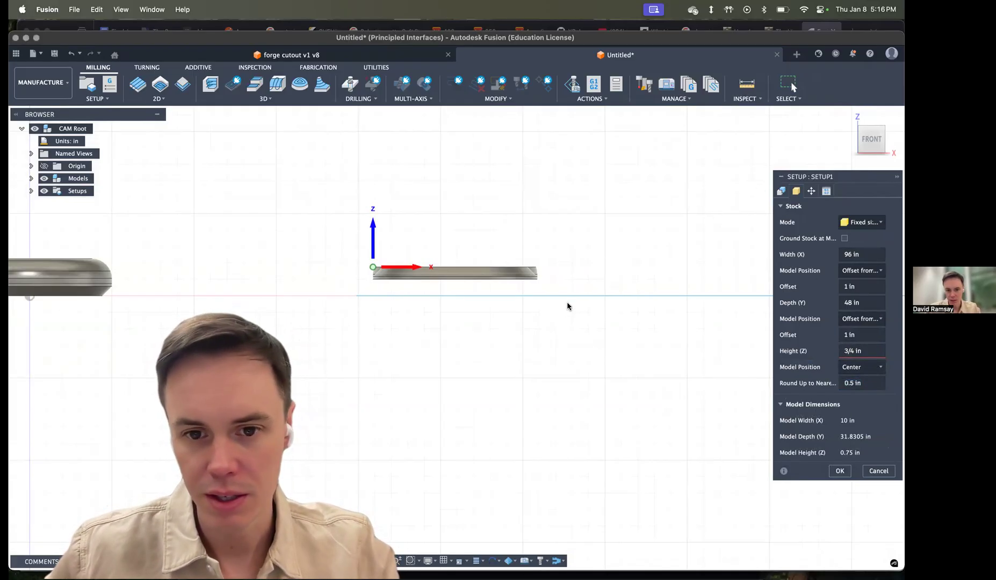
- Set the stock's height (Z) to .75 in and accept the setup
left_click(855, 351)
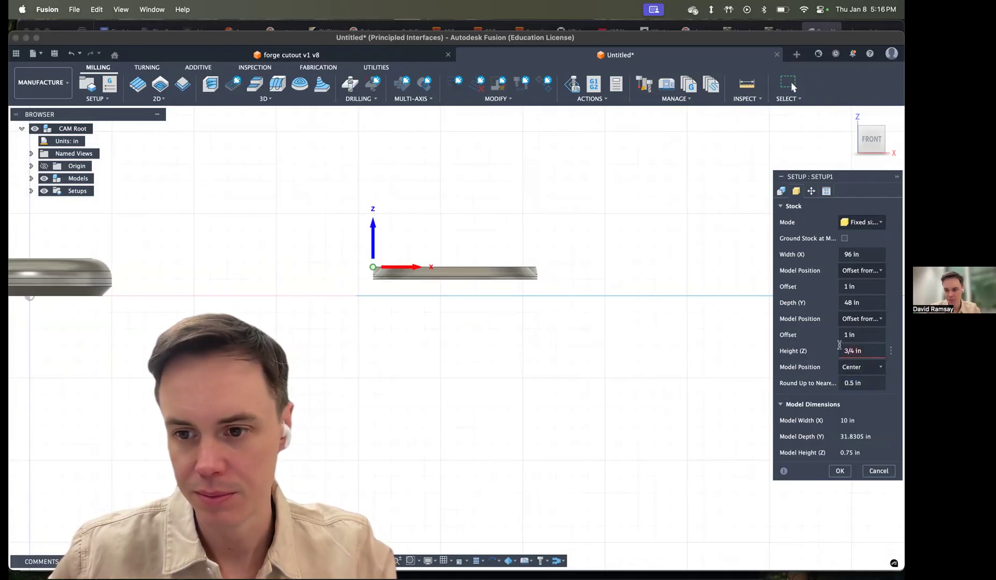
key("BackSpace")
key("BackSpace")
key("BackSpace")
key("BackSpace")
key("BackSpace")
key("BackSpace")
type(".75")
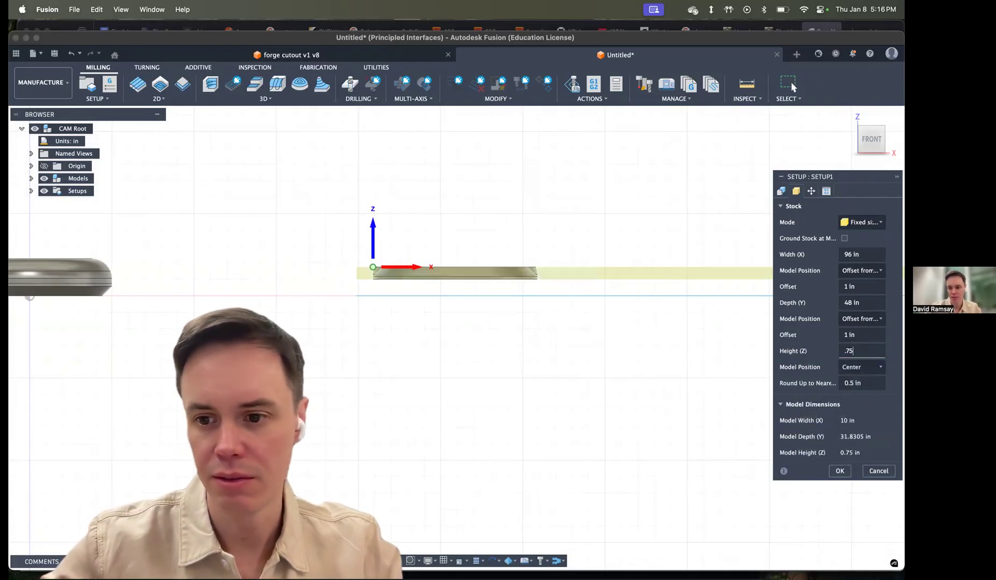
key("Return")
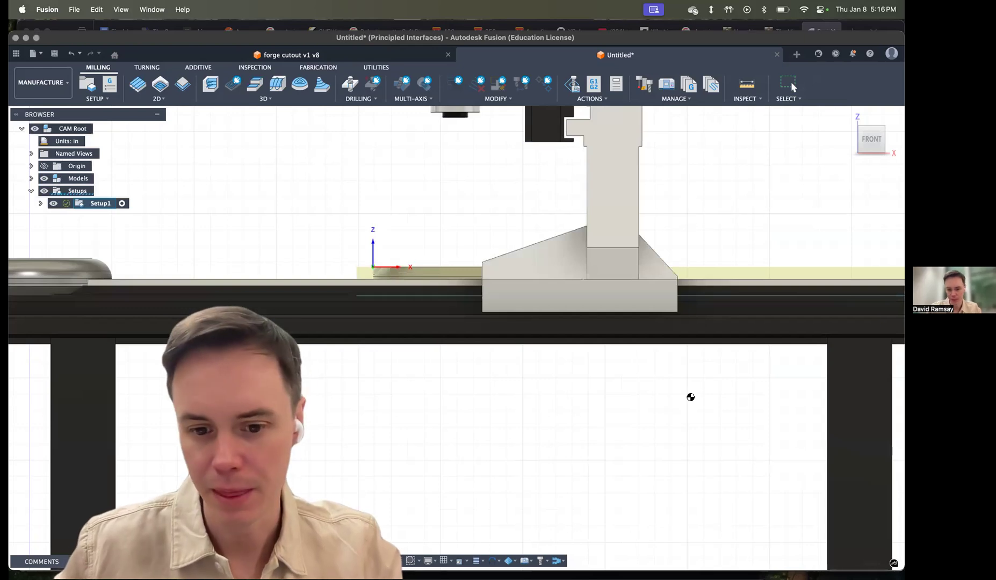
- Reopen Setup1's stock settings and change the model's Z position from Center to an offset from a side of 0 in
right_click(101, 205)
left_click(119, 213)
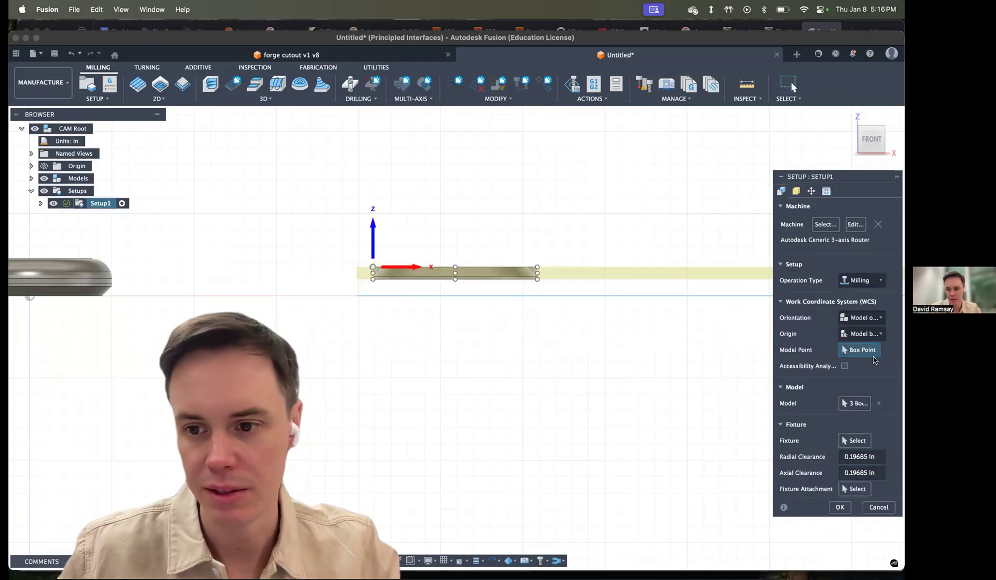
left_click(796, 192)
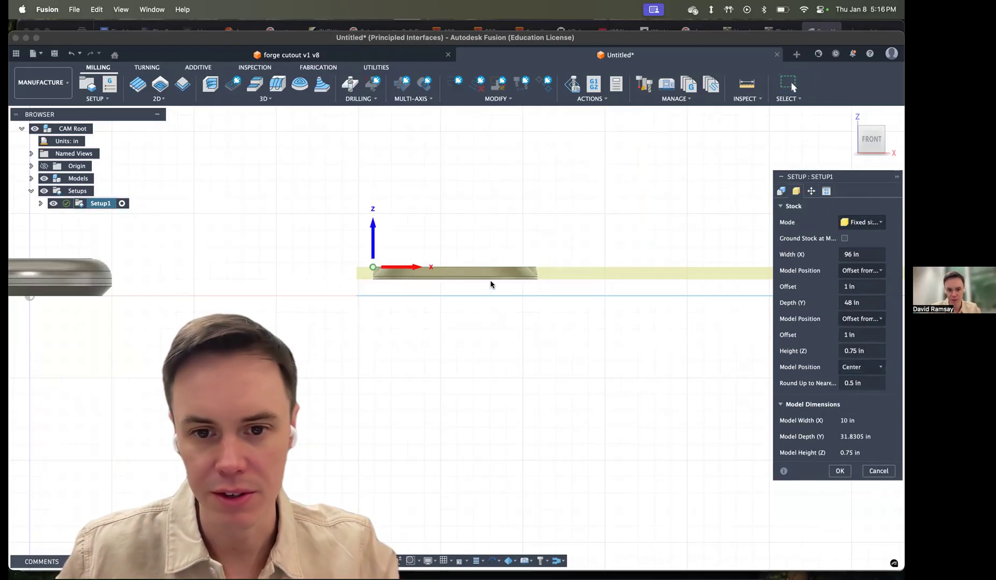
left_click(849, 368)
left_click(849, 369)
scroll(347, 293, "up", 8)
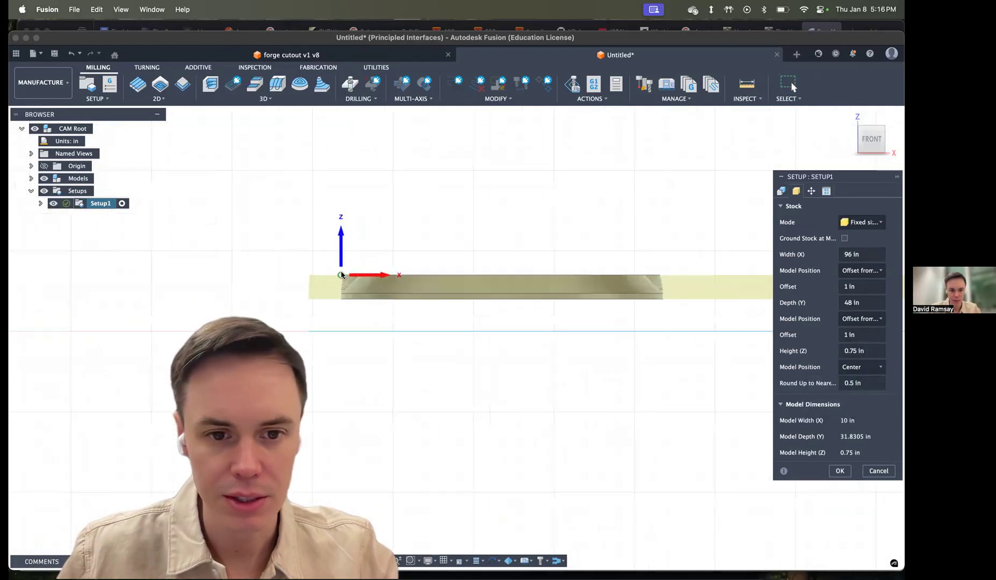
scroll(435, 295, "down", 3)
middle_click_drag(442, 291, 463, 275, "shift")
left_click(871, 138)
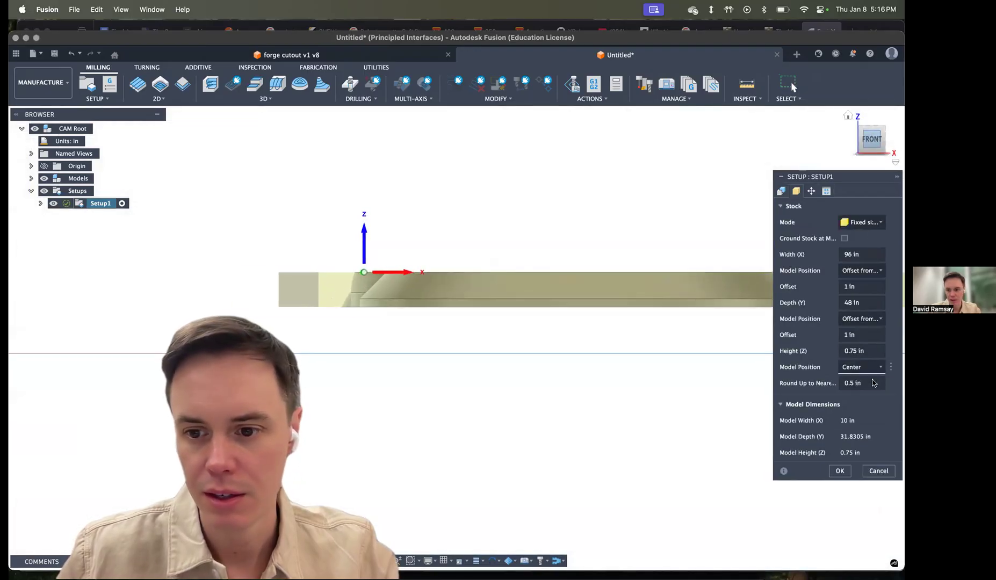
left_click(852, 367)
left_click(857, 382)
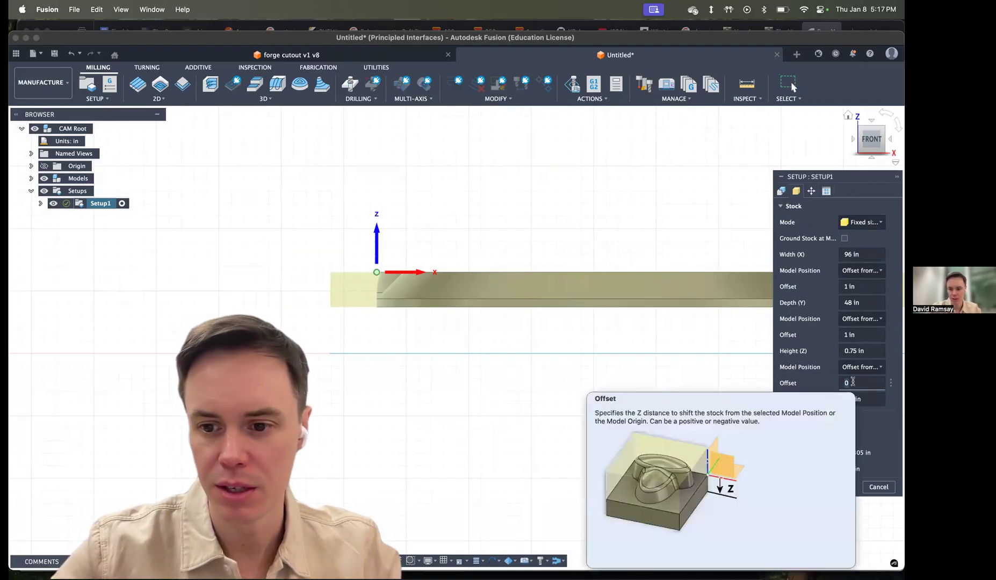
key("Tab")
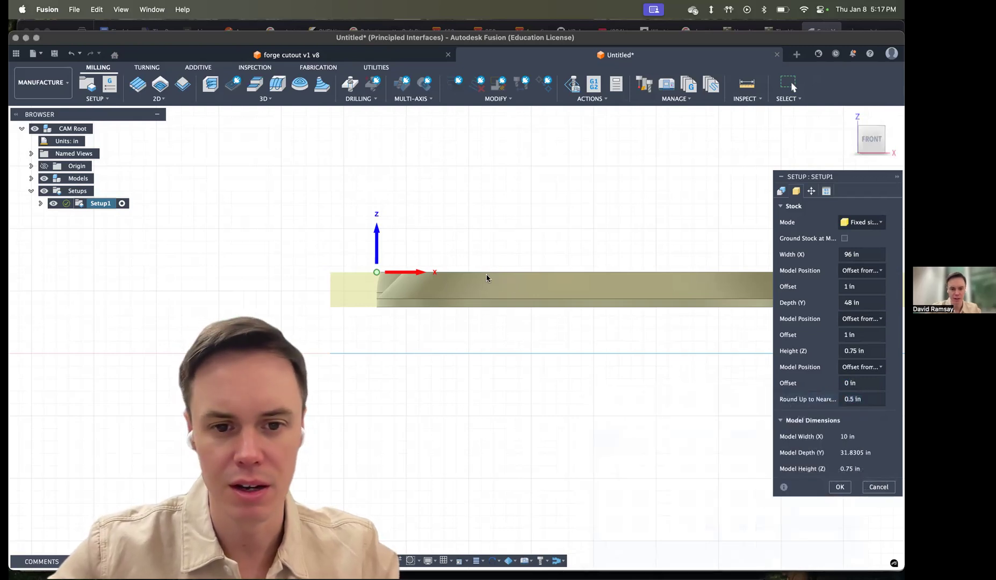
- Examine from several angles how the ring layers and the work coordinate origin sit relative to the stock's corner
scroll(480, 280, "down", 5)
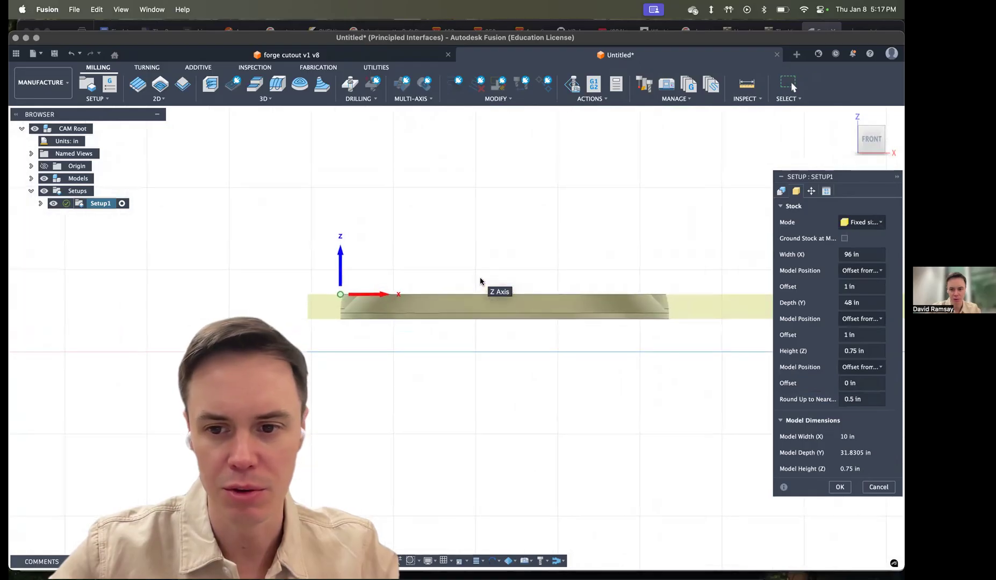
scroll(480, 281, "up", 2)
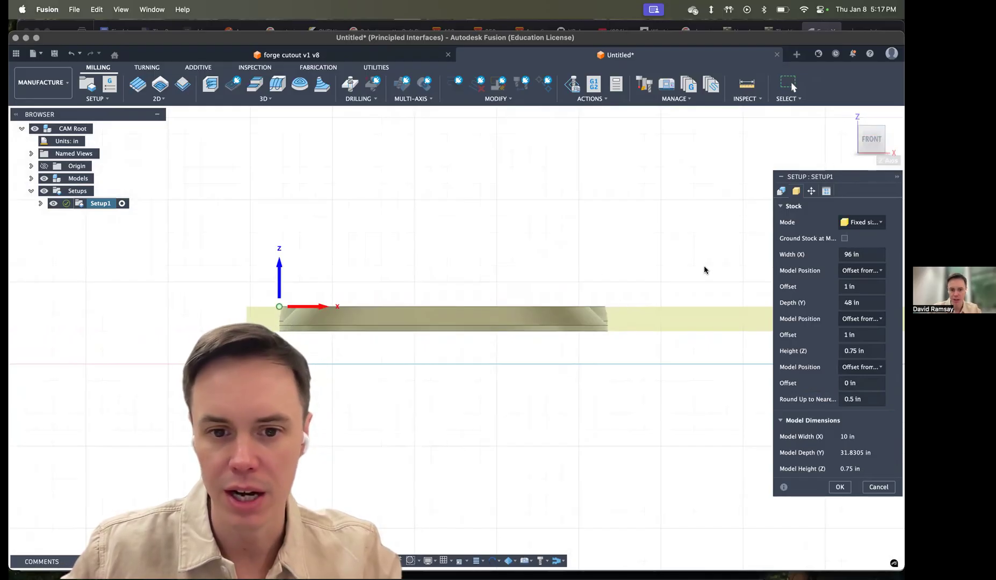
middle_click_drag(882, 130, 527, 251, "shift")
left_click(780, 192)
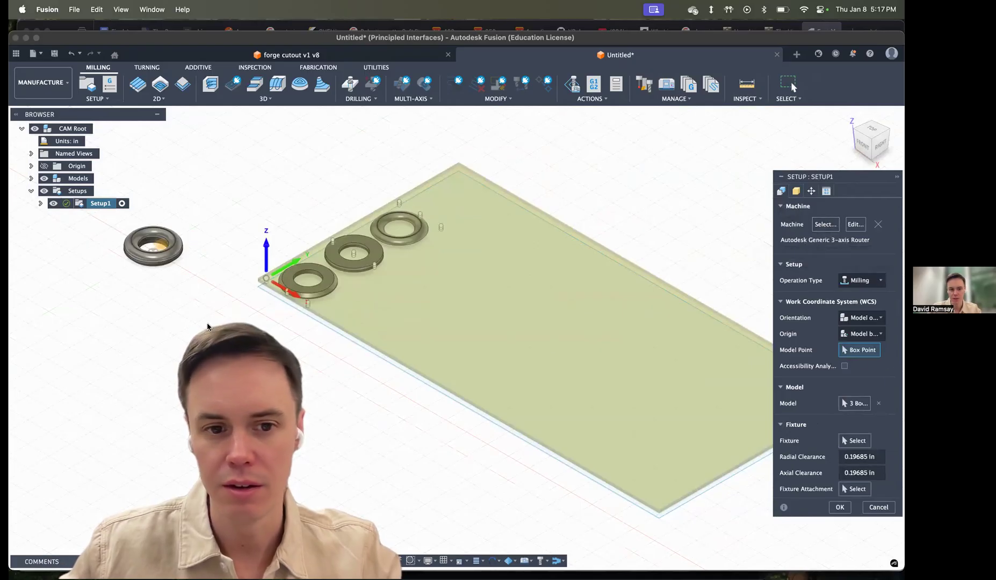
middle_click_drag(255, 294, 281, 394, "shift")
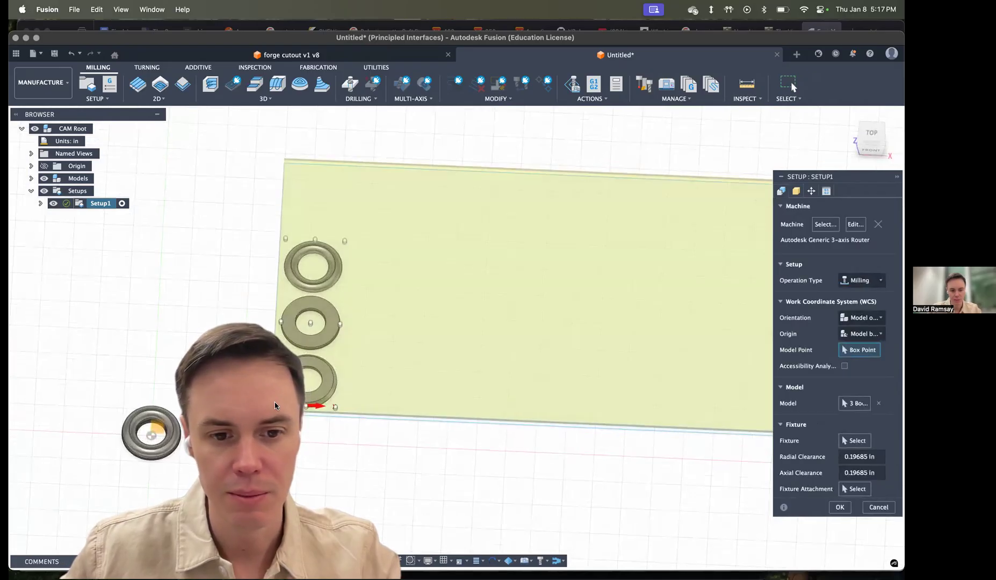
middle_click_drag(275, 405, 286, 375, "shift")
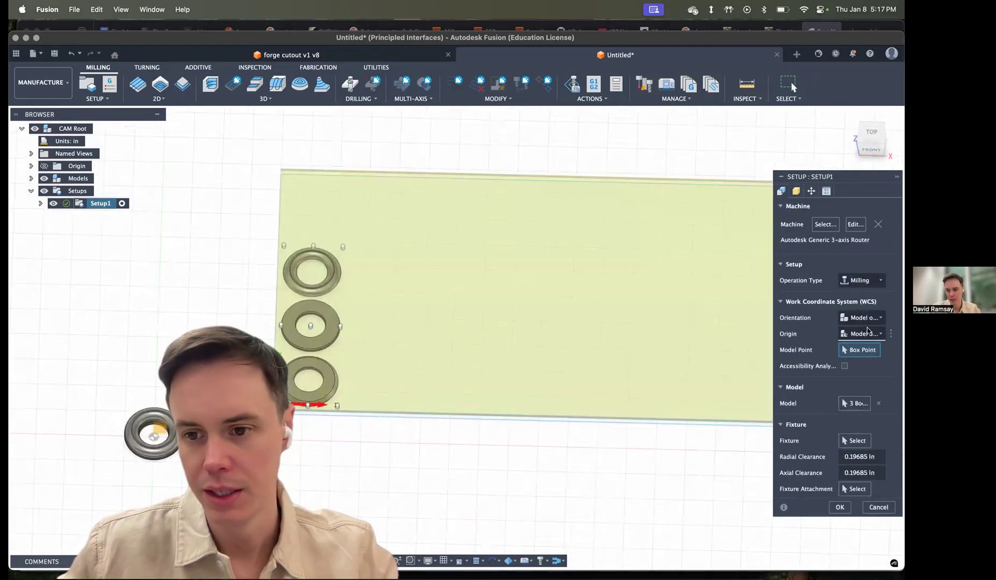
scroll(540, 396, "up", 3)
scroll(540, 396, "down", 5)
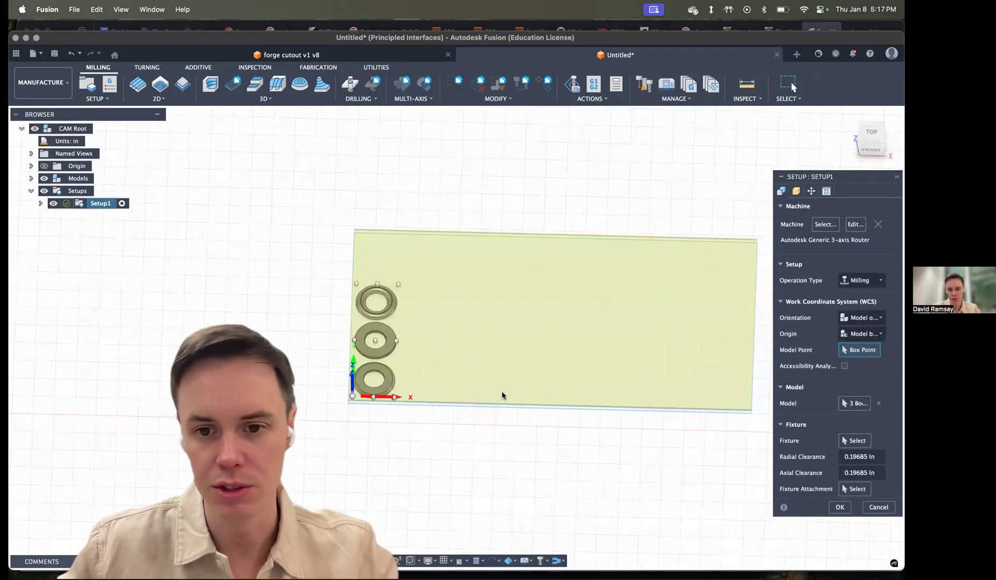
scroll(340, 407, "down", 3)
scroll(456, 401, "up", 6)
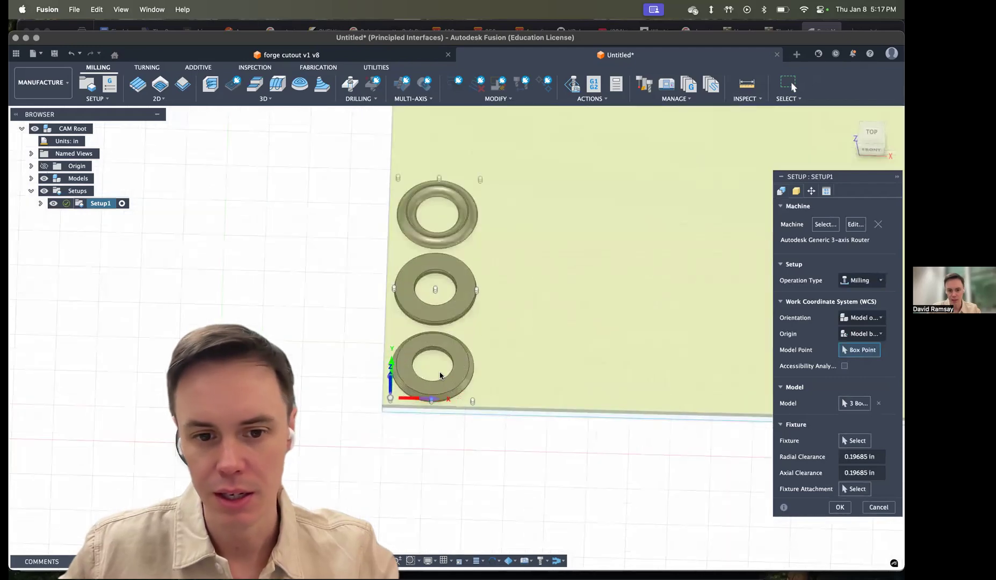
middle_click_drag(438, 368, 449, 281, "shift")
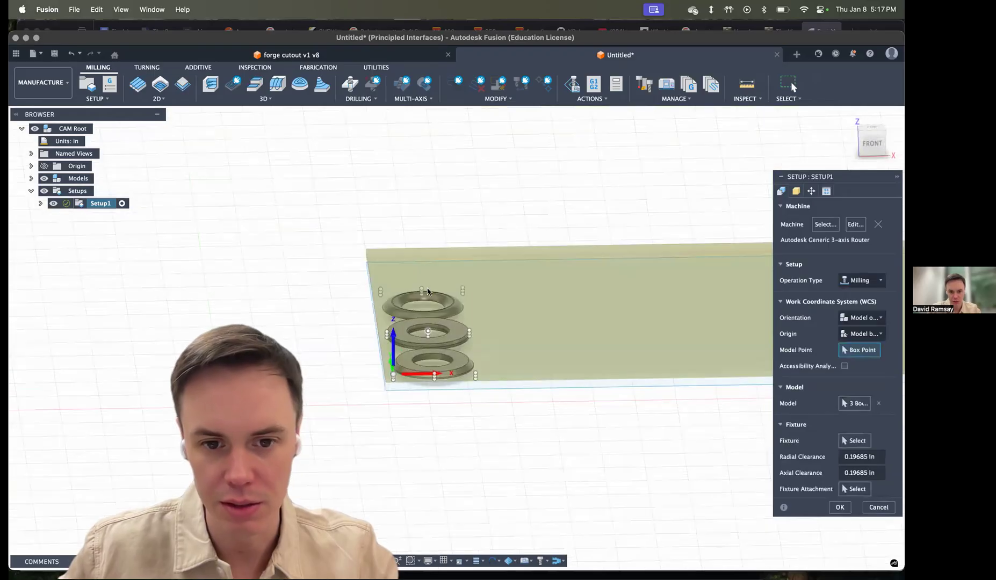
mouse_move(511, 352)
middle_mouse_down("shift")
mouse_move(507, 361)
mouse_move(555, 329)
mouse_move(556, 341)
mouse_move(484, 356)
mouse_move(502, 359)
middle_mouse_up("shift")
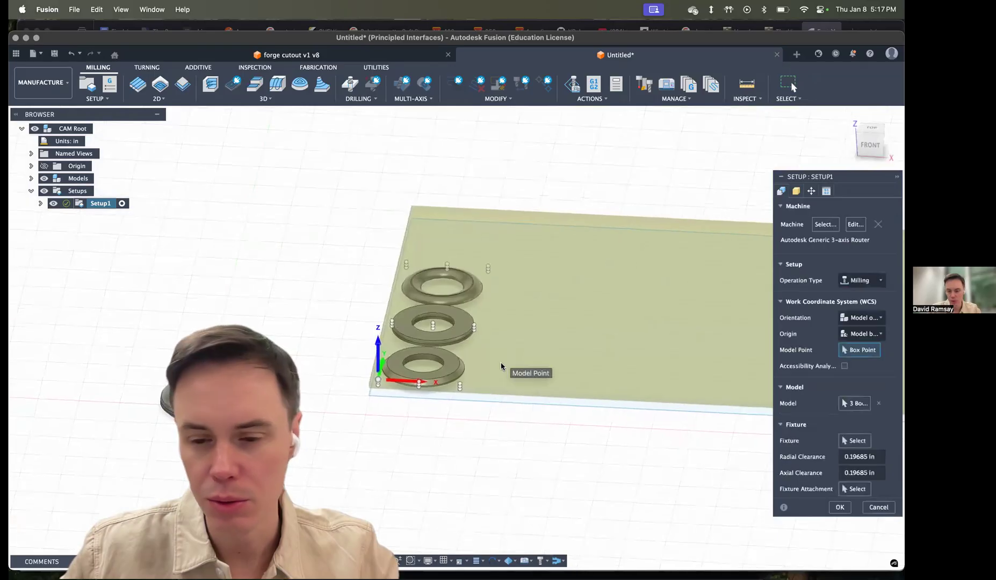
- Open the setup's part position settings and examine how the stock sits on the router table
left_click(796, 191)
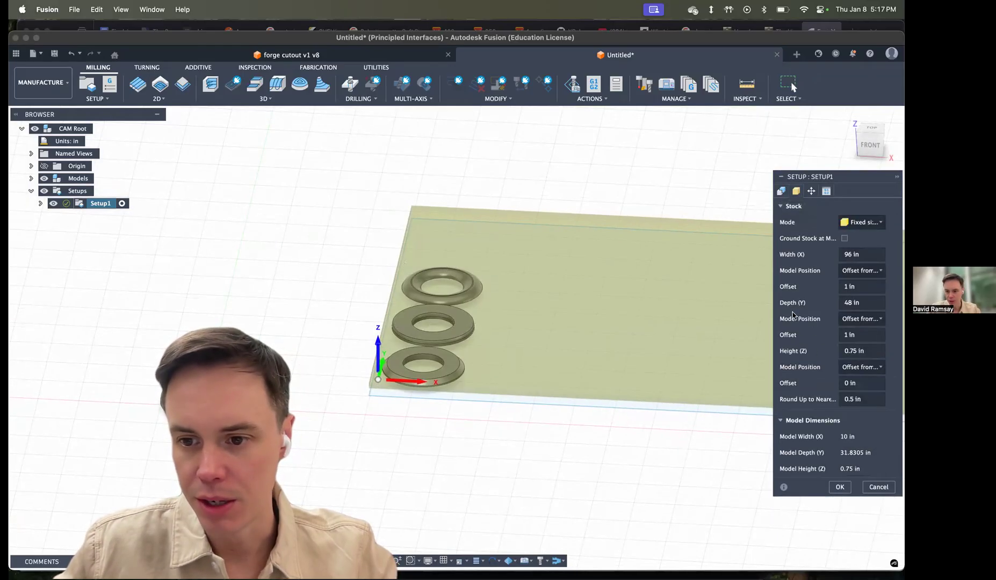
left_click(811, 191)
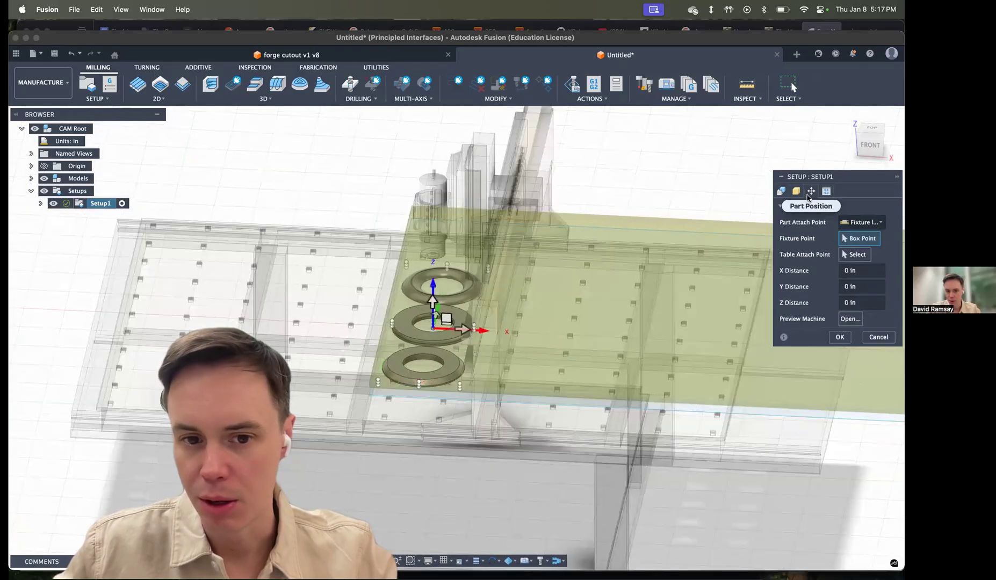
middle_click_drag(618, 301, 460, 294, "shift")
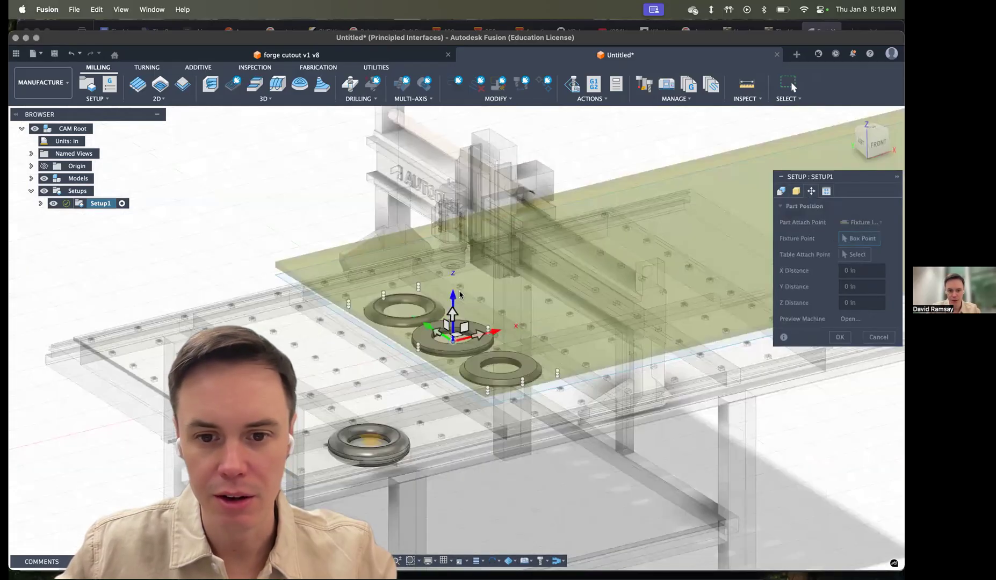
scroll(617, 301, "down", 3)
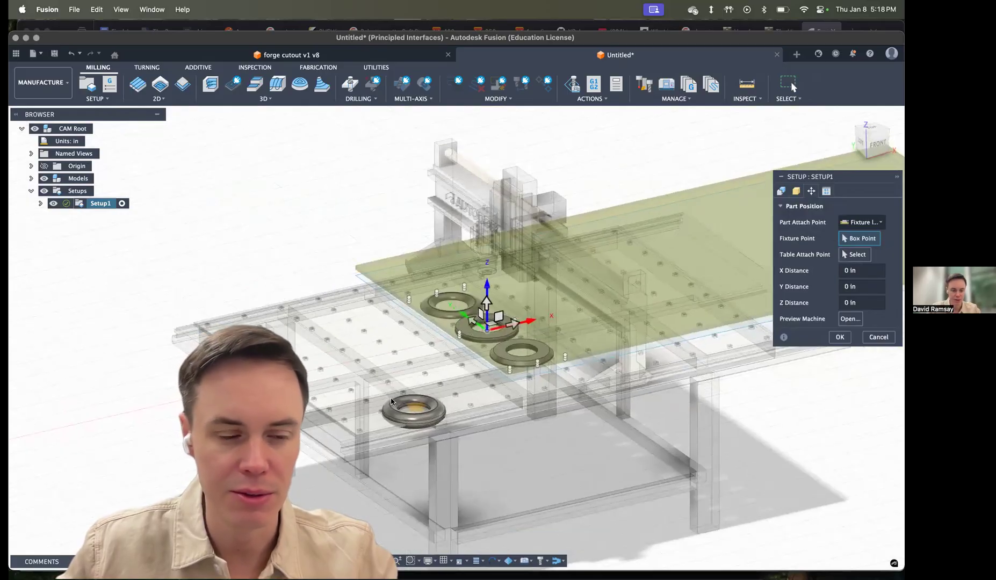
- Hide Component1, Component2 and Component3 of the original model so only the arranged ring layers remain displayed
left_click(31, 178)
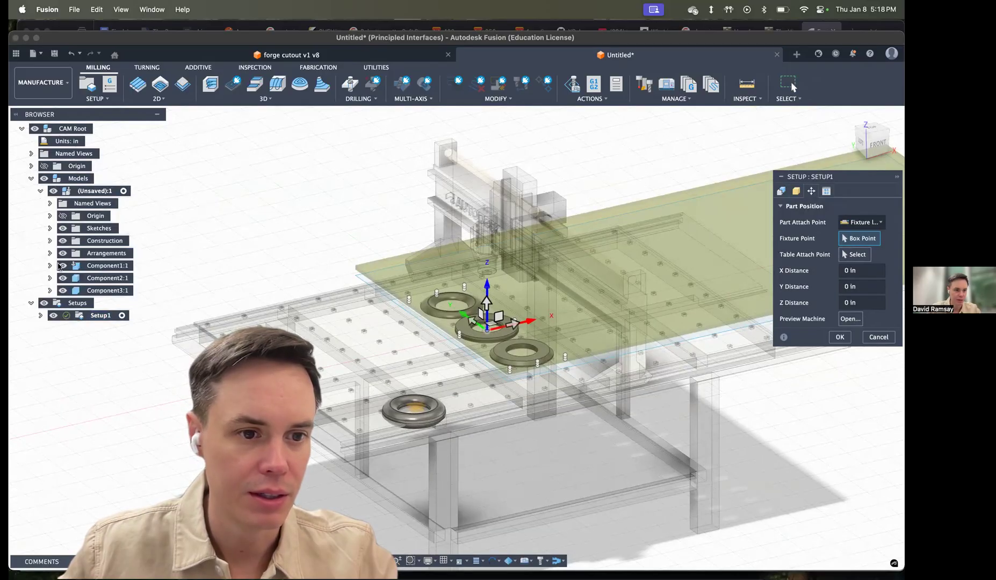
left_click(62, 265)
left_click(63, 278)
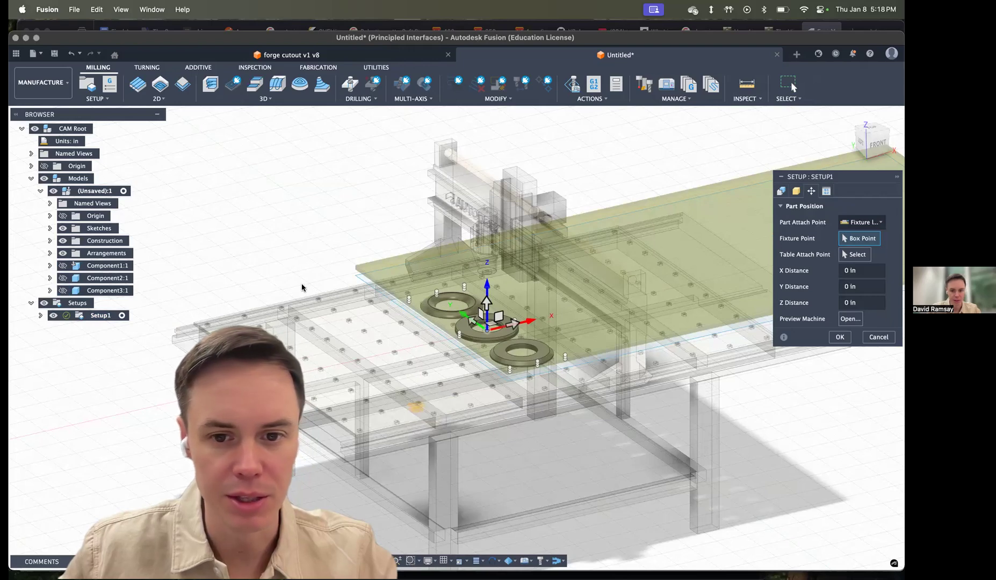
left_click(62, 290)
left_click(31, 178)
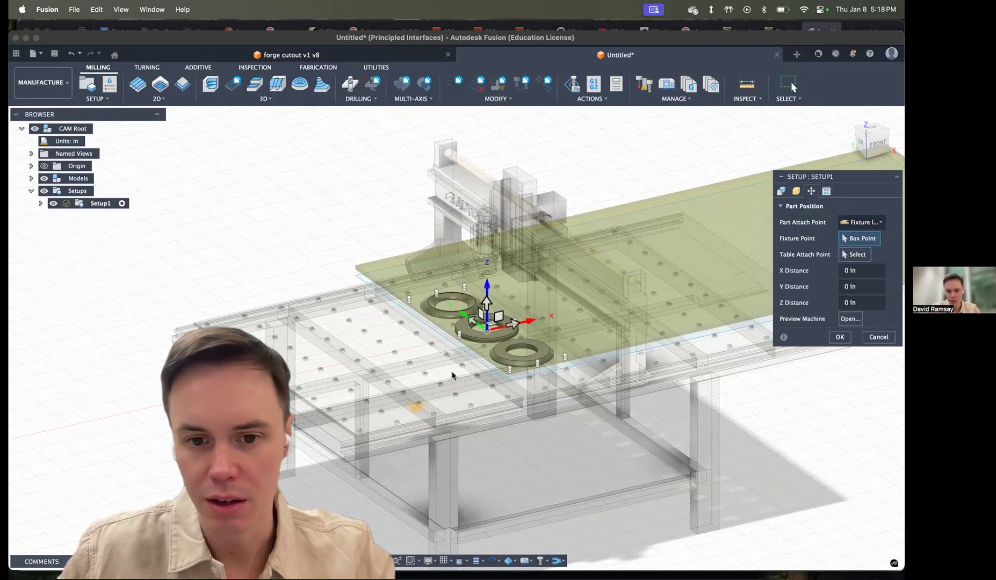
- Set the part attach point to Stock box point and pick the stock's front-left corner
scroll(513, 384, "up", 3)
scroll(504, 363, "up", 5)
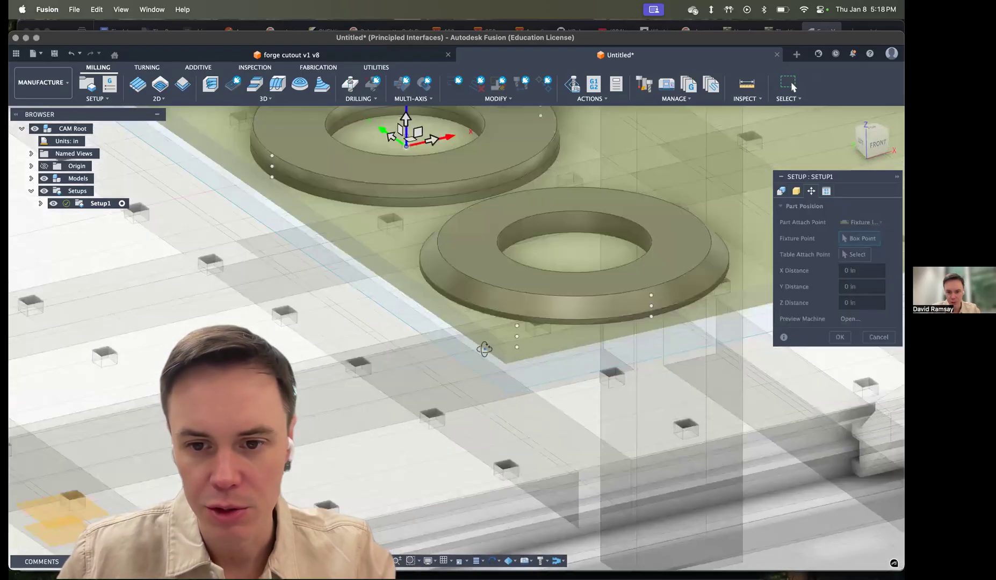
left_click(852, 221)
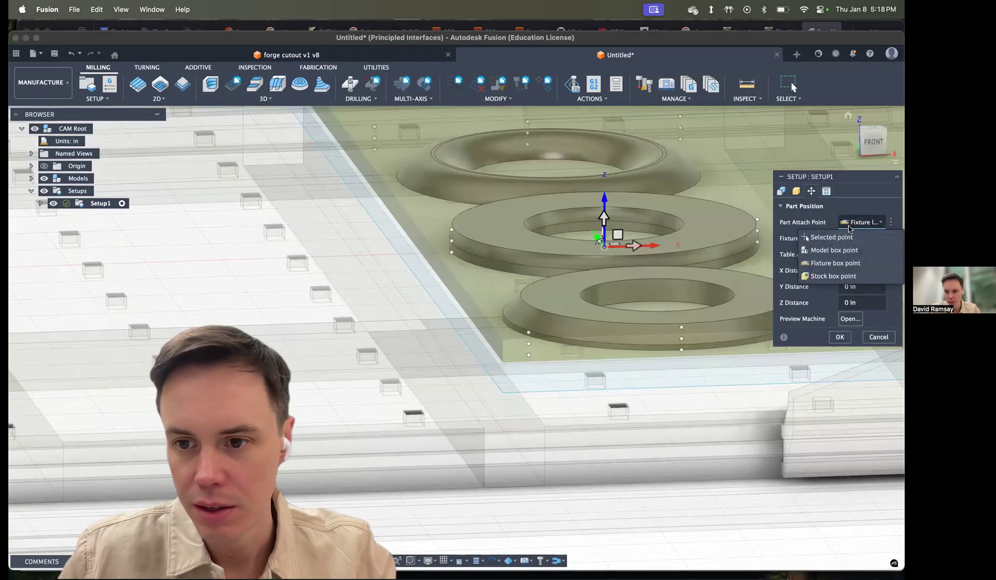
left_click(827, 276)
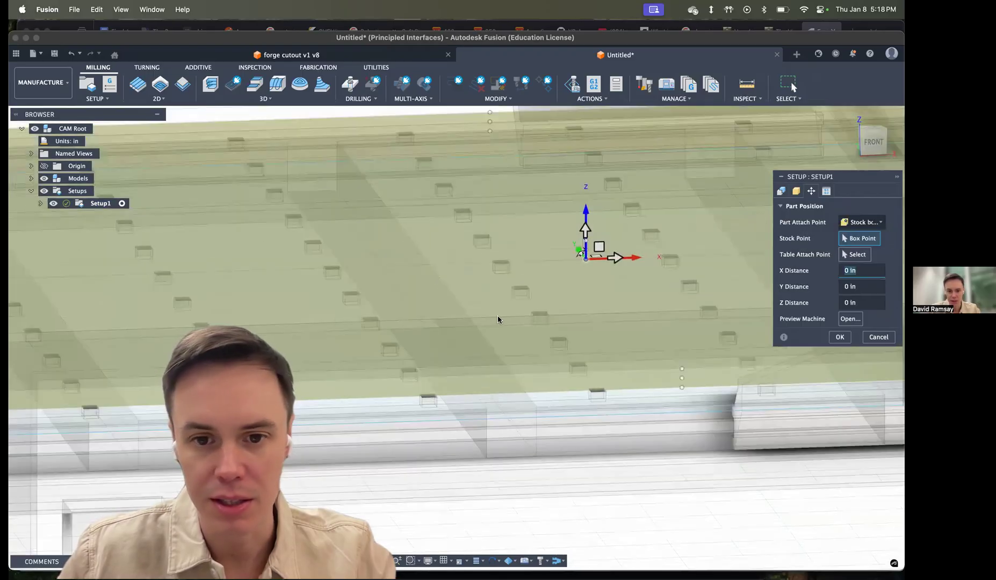
scroll(497, 317, "down", 8)
scroll(299, 344, "up", 8)
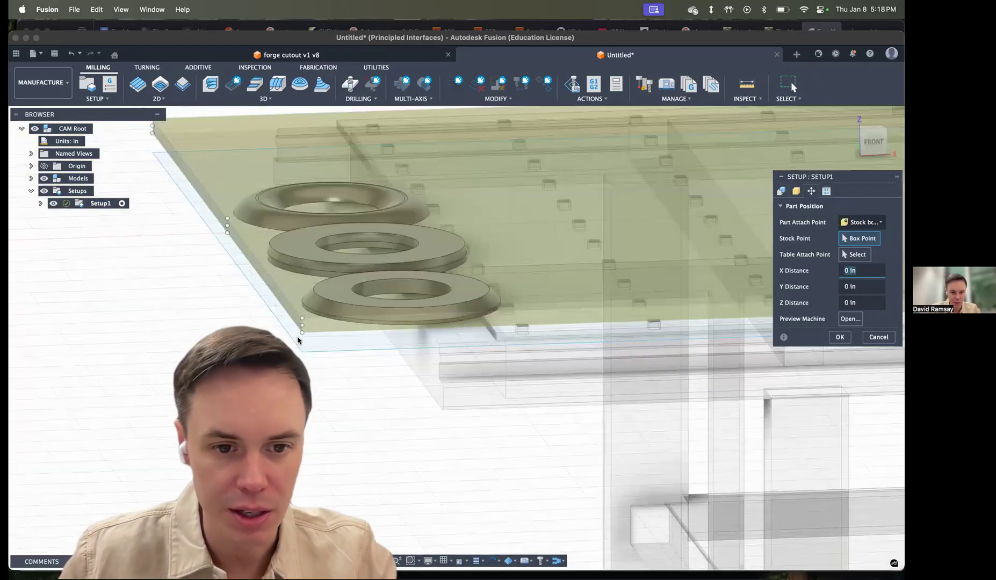
scroll(545, 306, "down", 10)
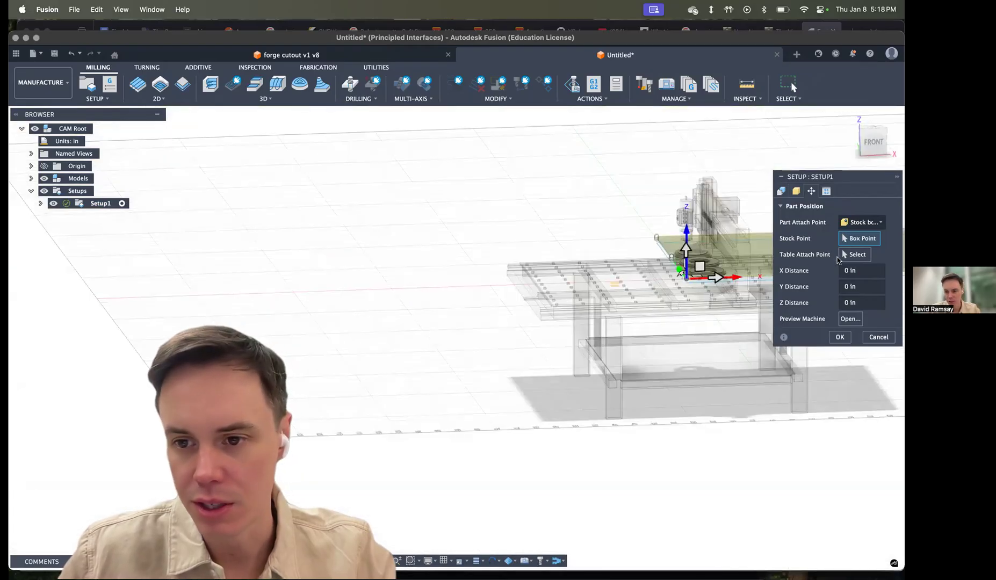
- Set the table attach point to the front-left corner of the router bed and accept the setup
left_click(854, 255)
scroll(540, 309, "up", 5)
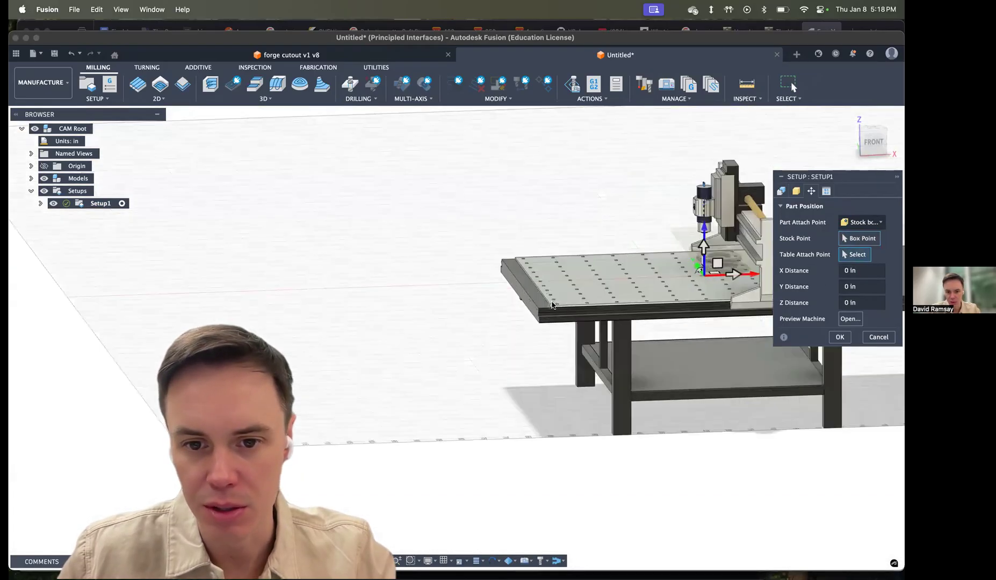
left_click(549, 310)
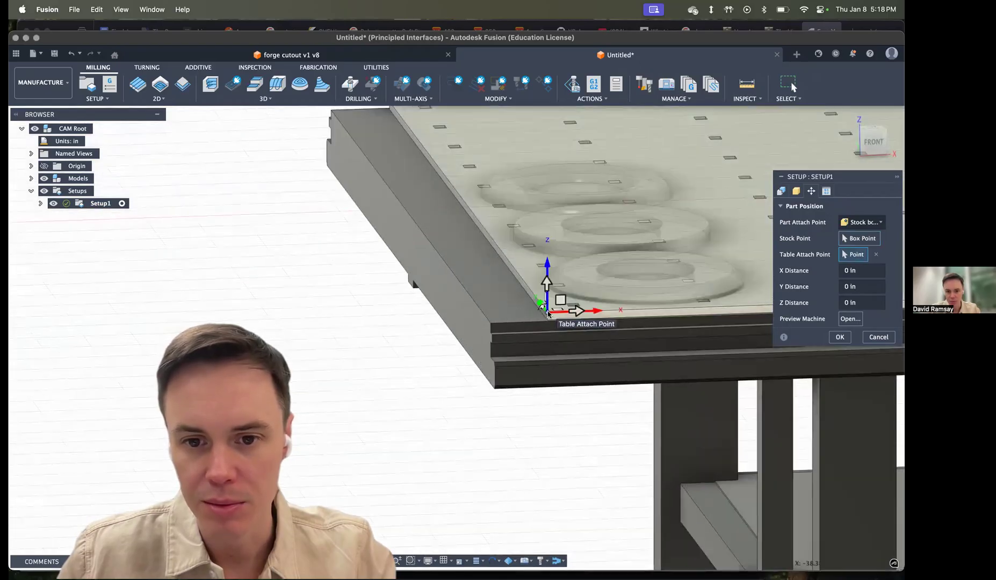
scroll(641, 321, "down", 10)
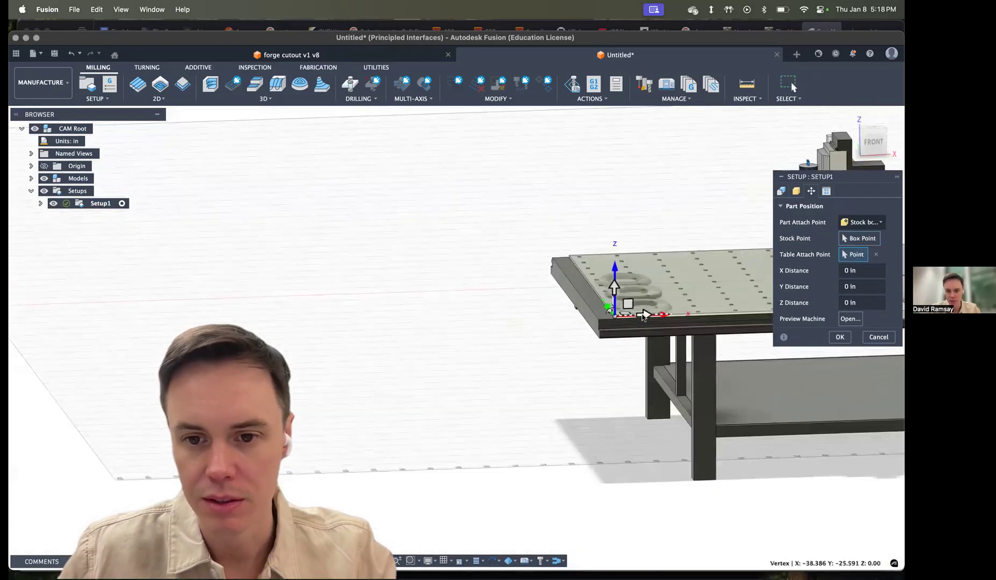
middle_click_drag(644, 337, 676, 368, "shift")
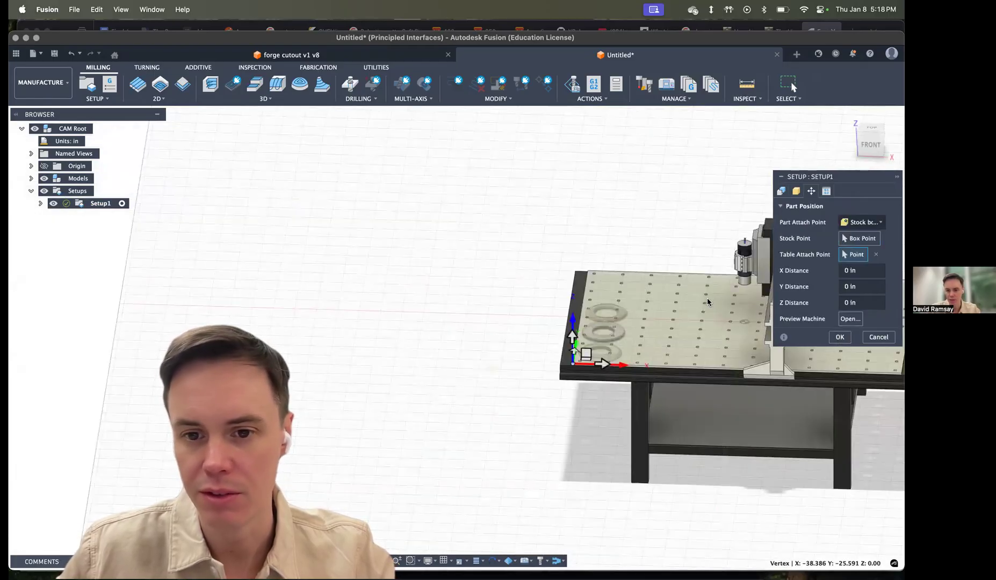
middle_click_drag(529, 285, 650, 311, "shift")
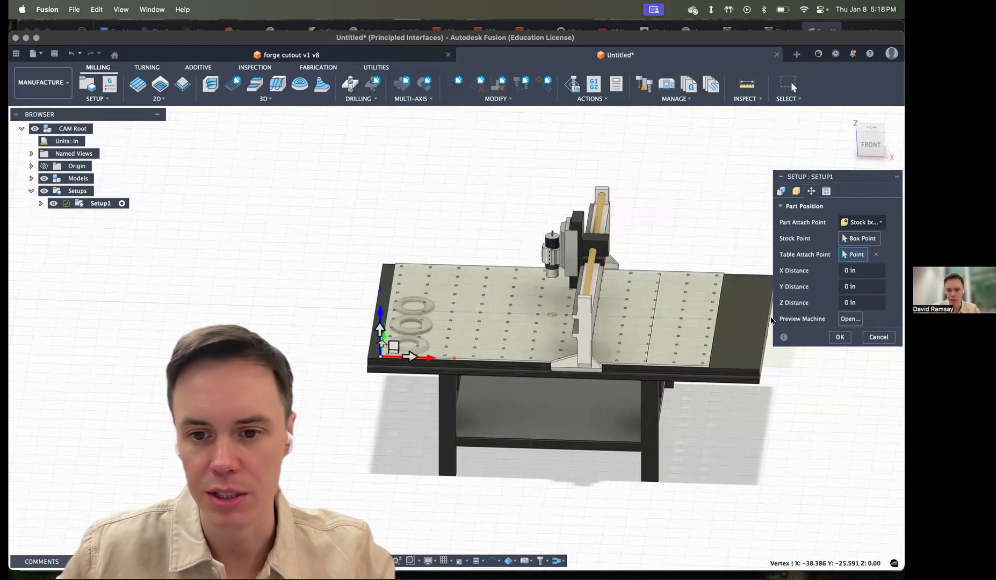
left_click(840, 337)
- Examine from several angles how the stock, ring layers and work coordinate origin sit on the router table
middle_click_drag(465, 260, 637, 212, "shift")
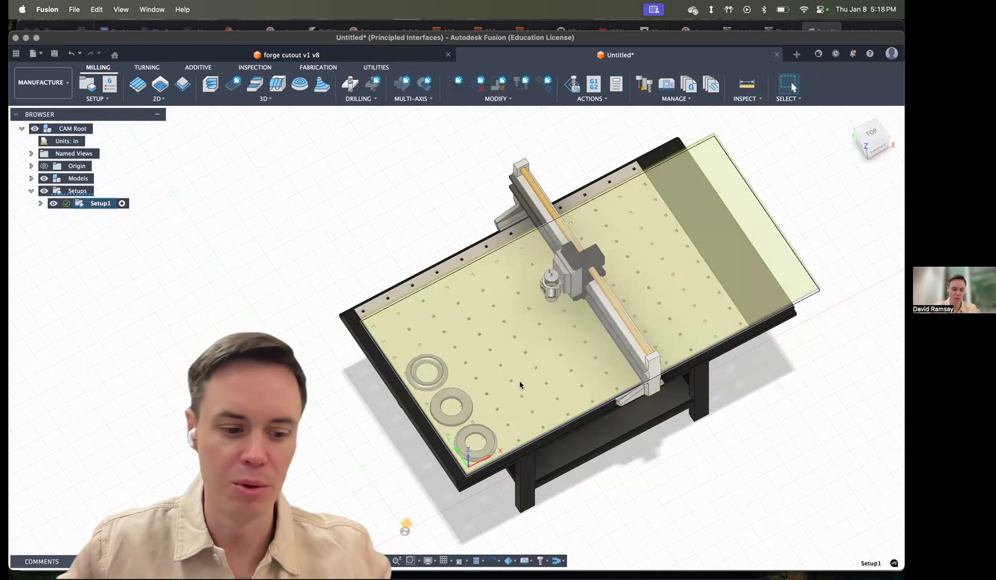
mouse_move(487, 329)
middle_mouse_down("shift")
mouse_move(527, 372)
mouse_move(536, 317)
mouse_move(496, 367)
mouse_move(520, 368)
mouse_move(529, 355)
mouse_move(480, 331)
middle_mouse_up("shift")
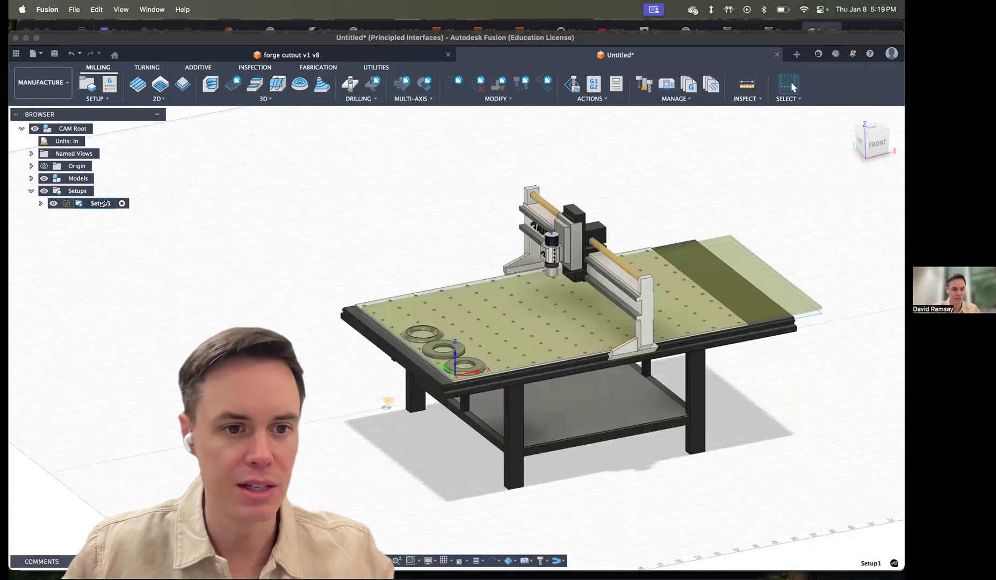
middle_click_drag(456, 416, 392, 379, "shift")
scroll(391, 379, "up", 5)
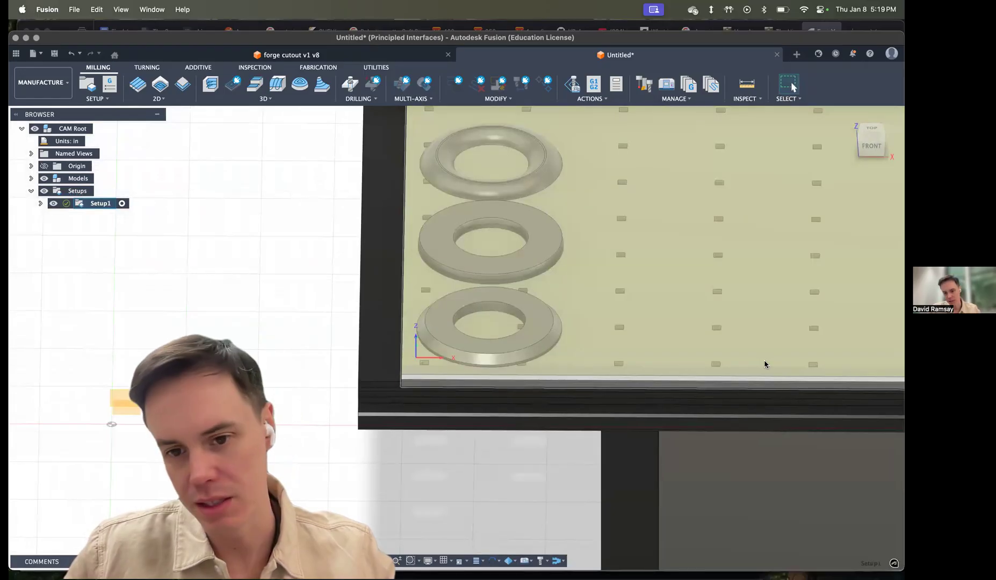
scroll(400, 331, "up", 3)
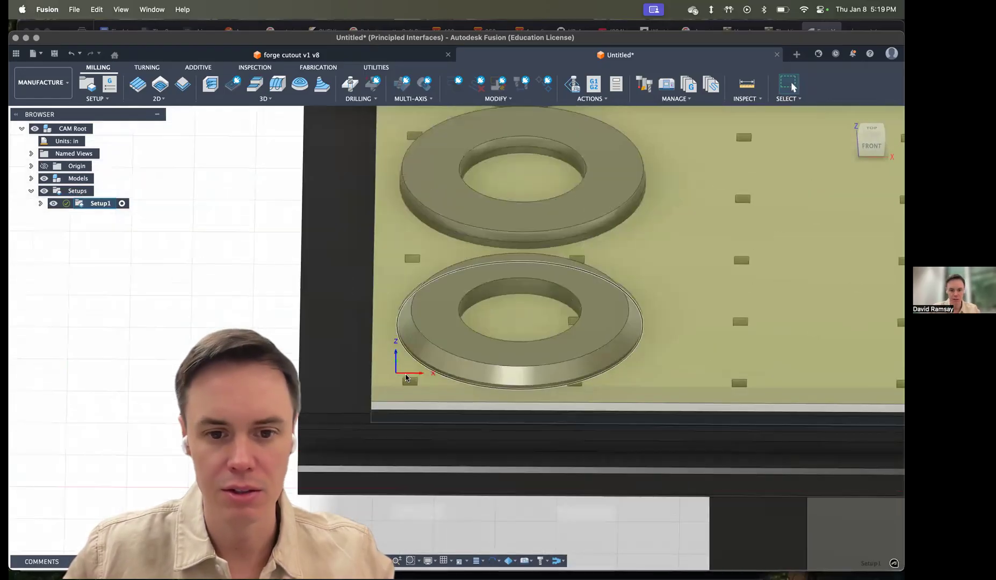
scroll(398, 333, "down", 3)
scroll(399, 334, "down", 5)
mouse_move(456, 321)
middle_mouse_down("shift")
mouse_move(457, 295)
mouse_move(459, 307)
middle_mouse_up("shift")
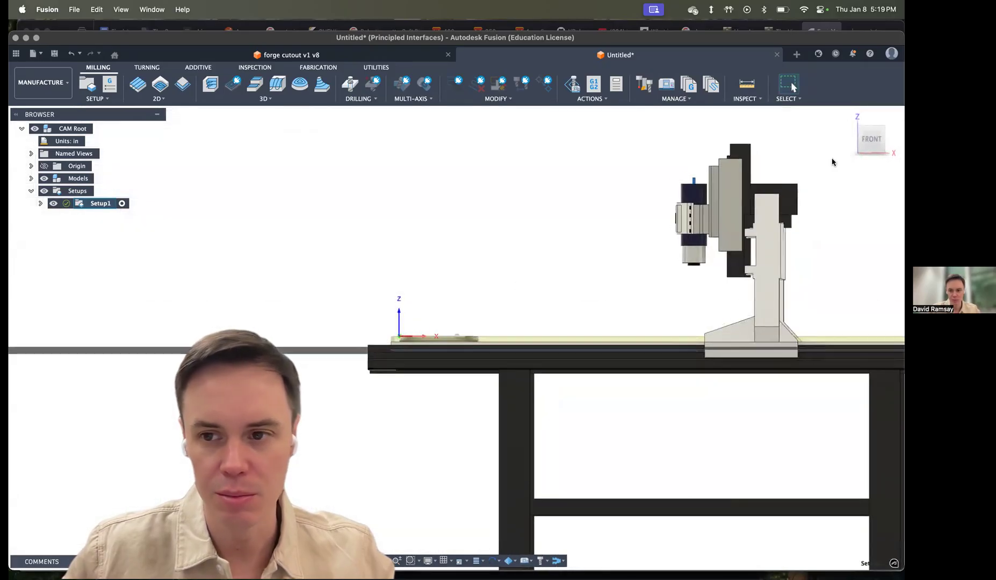
left_click(871, 142)
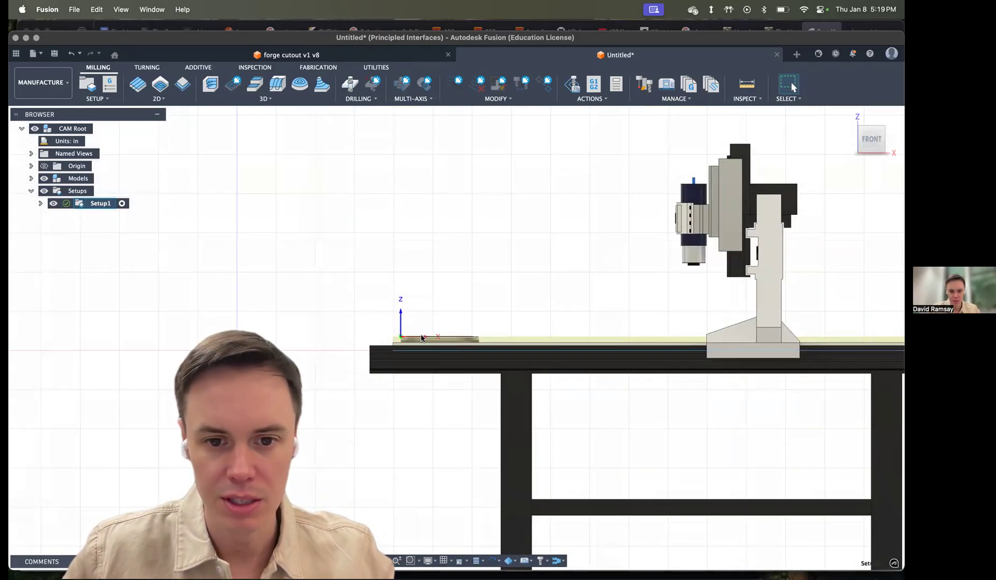
middle_click_drag(438, 303, 454, 386, "shift")
scroll(410, 259, "down", 2)
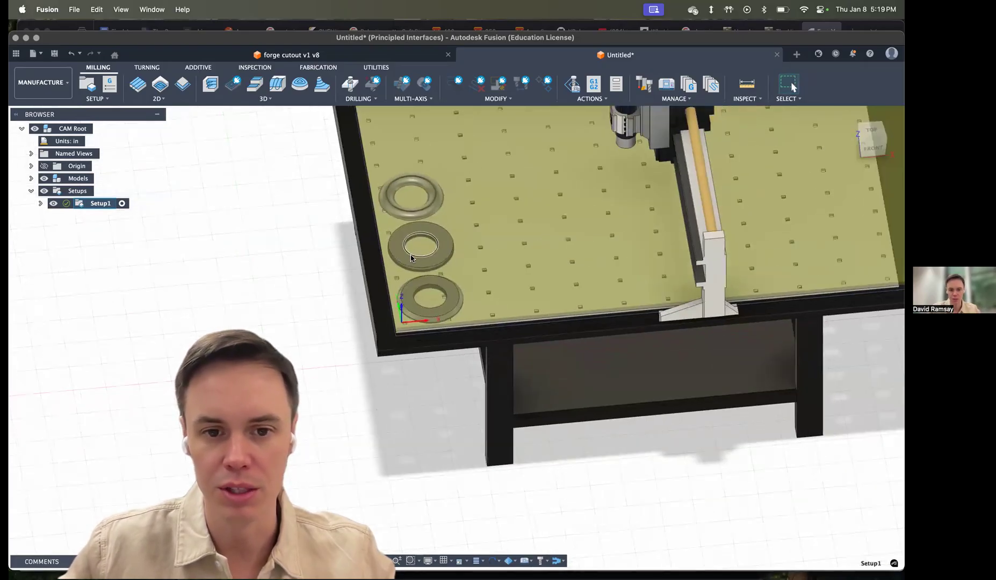
scroll(411, 258, "up", 2)
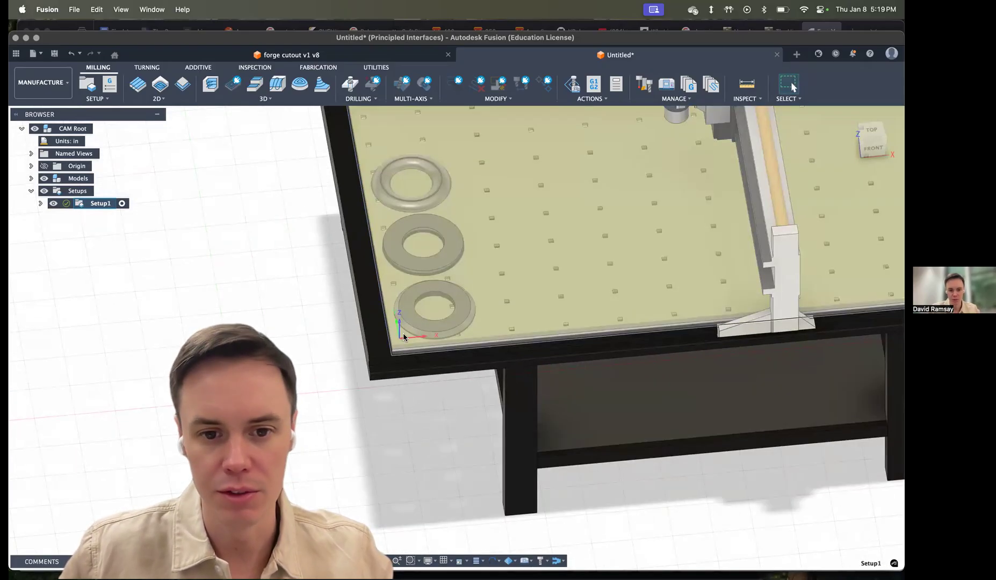
middle_click_drag(443, 276, 474, 338)
scroll(467, 351, "up", 3)
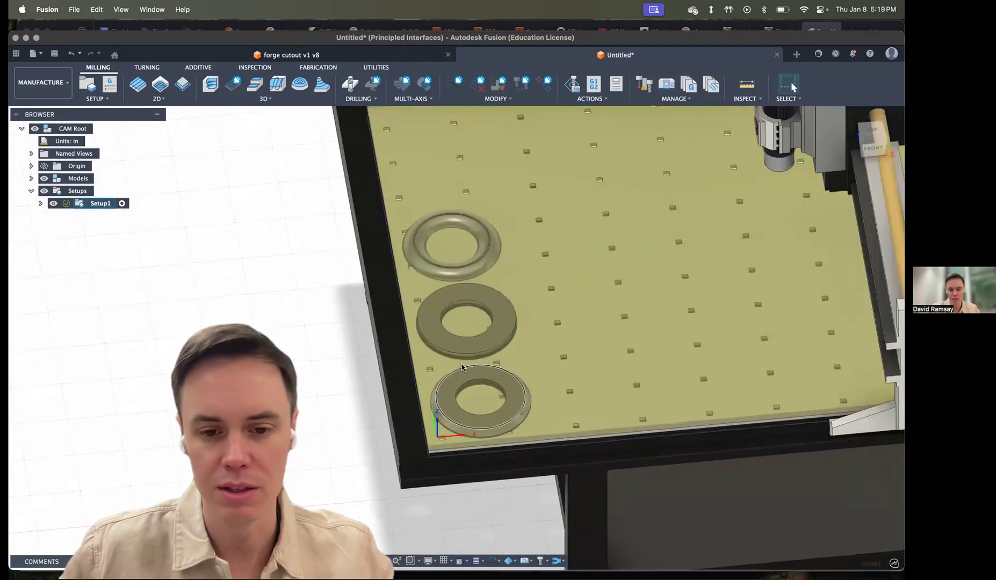
scroll(469, 384, "up", 2)
scroll(468, 384, "down", 6)
left_click(337, 313)
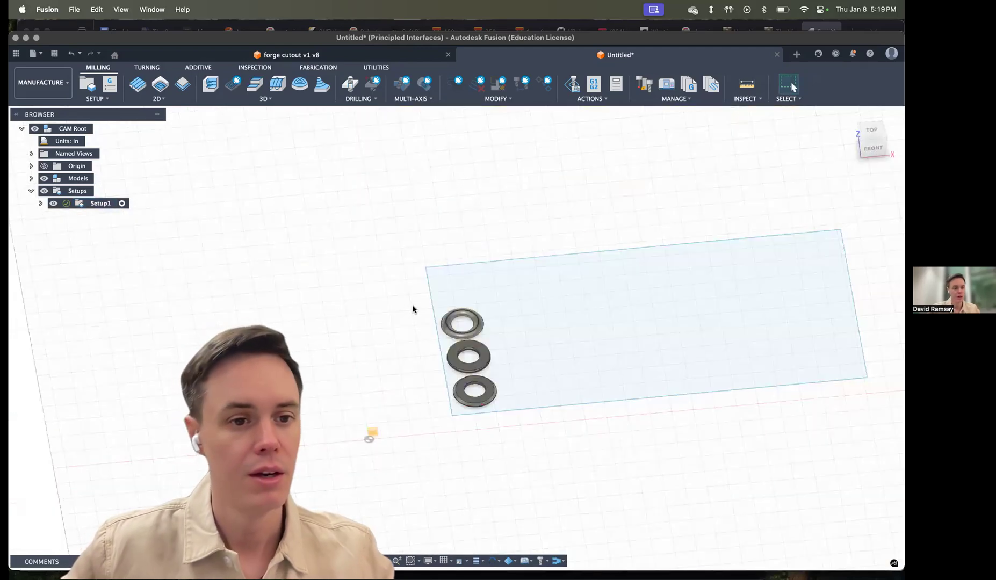
- Start a 3D Contour operation in Setup1 and open its tool selection
left_click(102, 205)
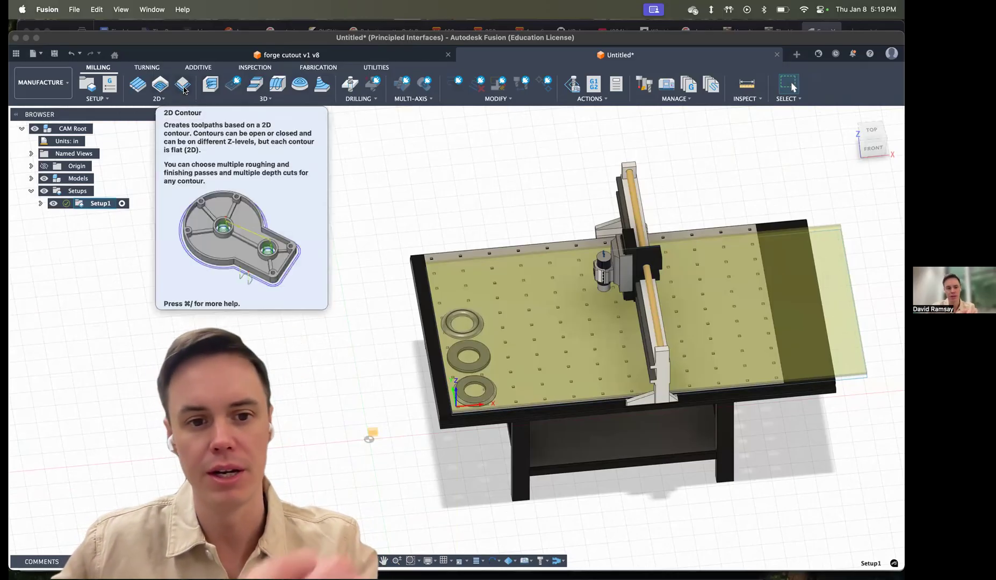
left_click(321, 88)
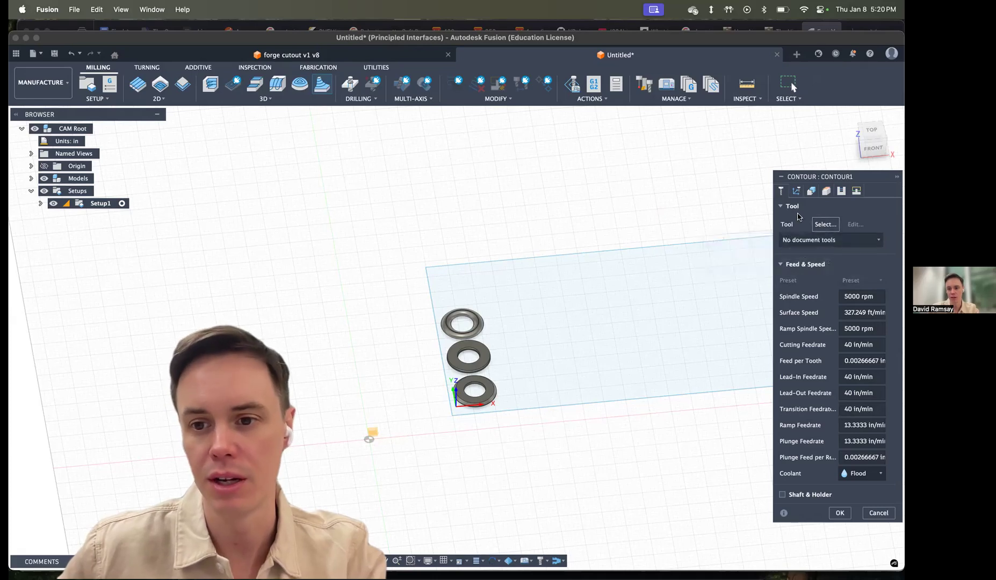
left_click(822, 225)
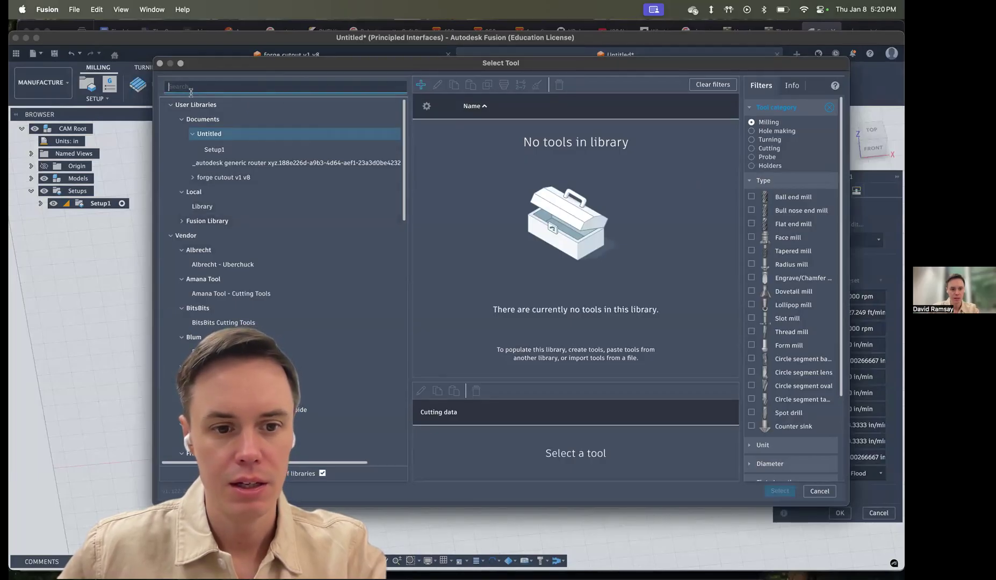
- Clear the tool filters and browse the BitsBits Cutting Tools vendor library to its 1/4" bits
left_click(171, 106)
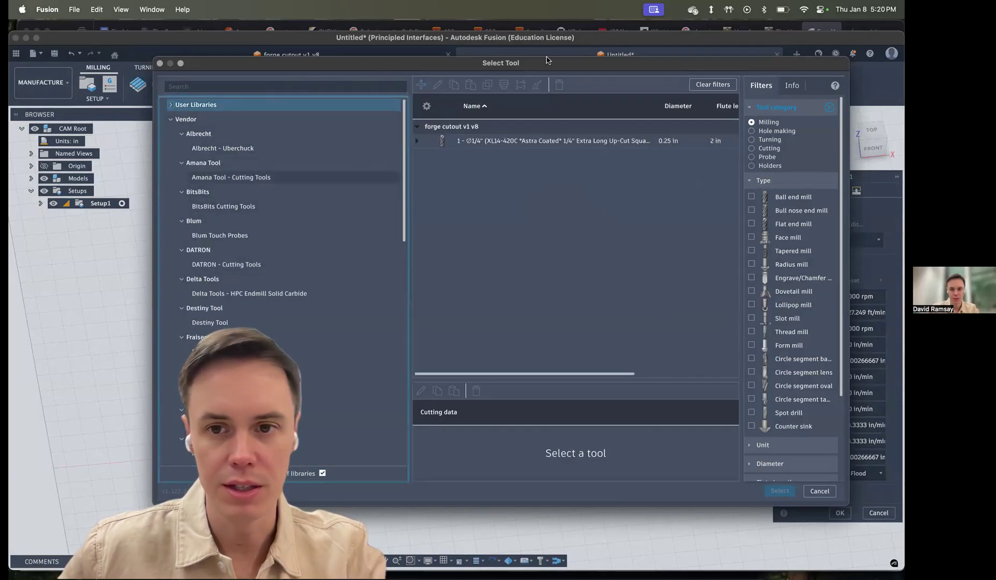
left_click(719, 86)
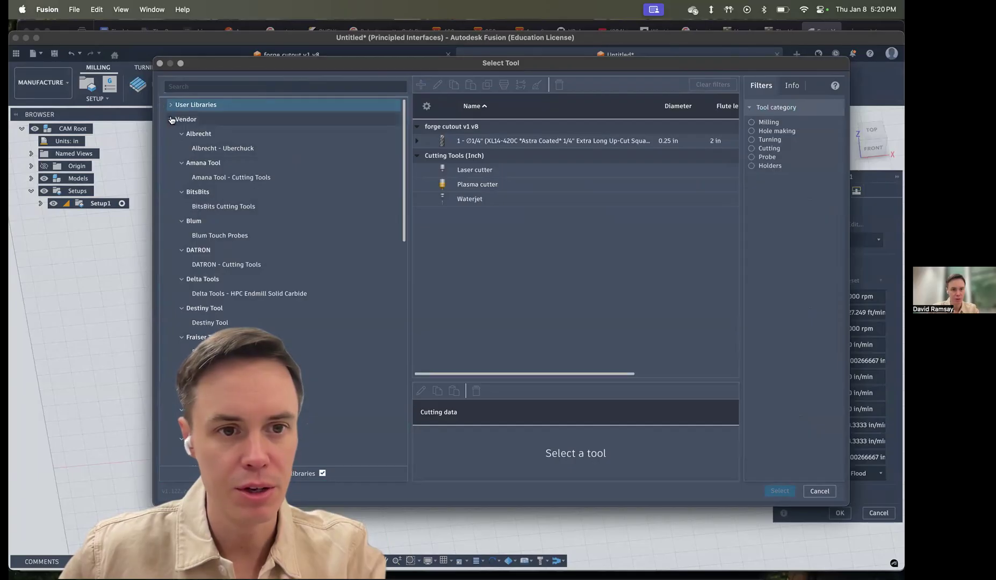
scroll(203, 181, "down", 2)
left_click(214, 175)
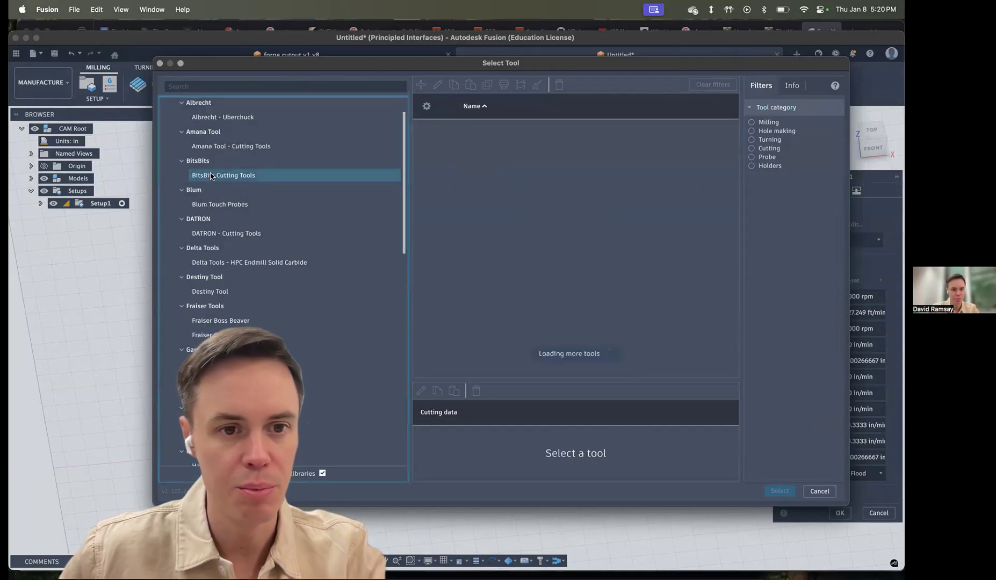
scroll(563, 216, "down", 5)
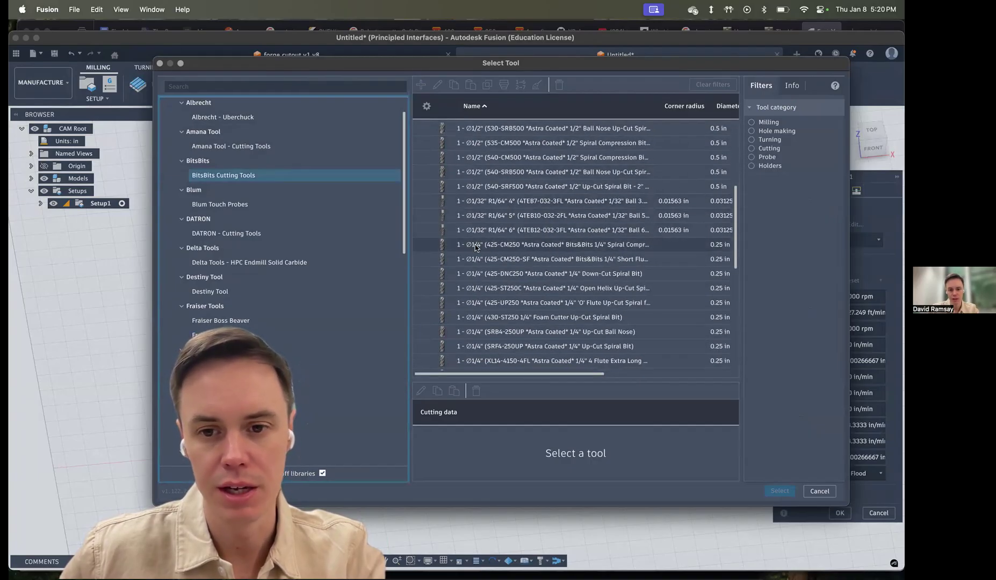
- Compare the details of the 1/4" 425-CM250 spiral compression bit and the XL14-4150-4FL extra long up-cut end mill
left_click(619, 244)
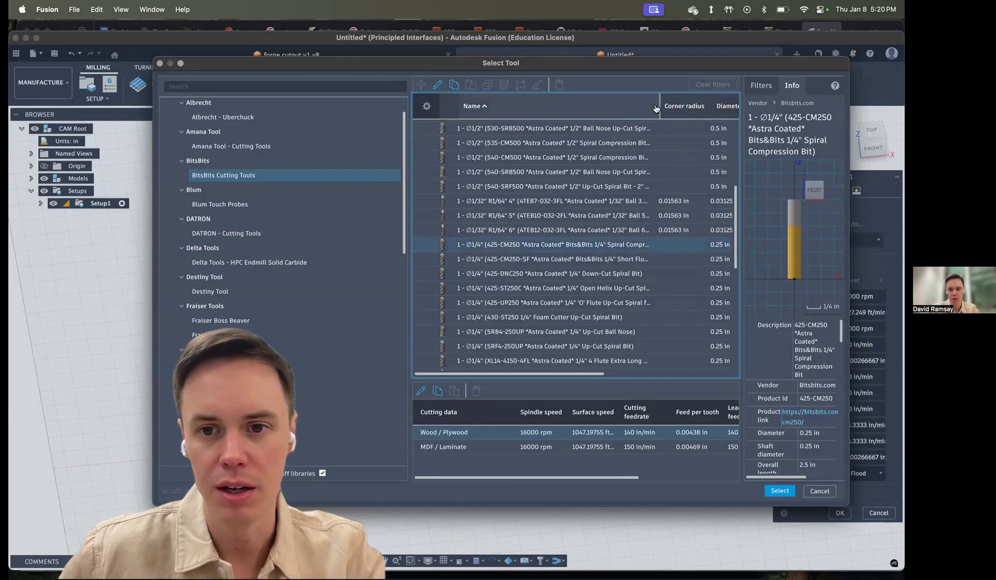
left_click_drag(658, 105, 708, 105)
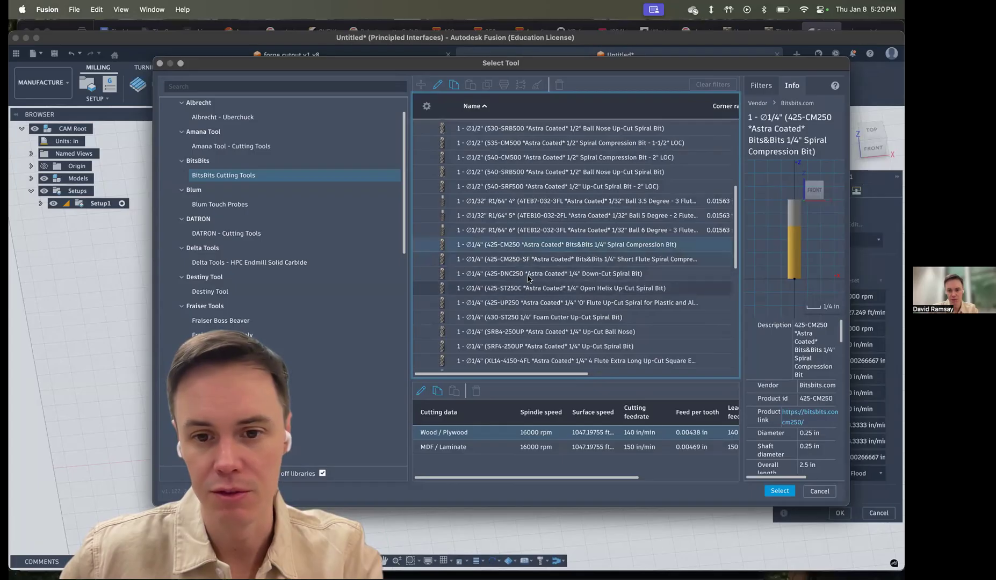
scroll(530, 294, "down", 2)
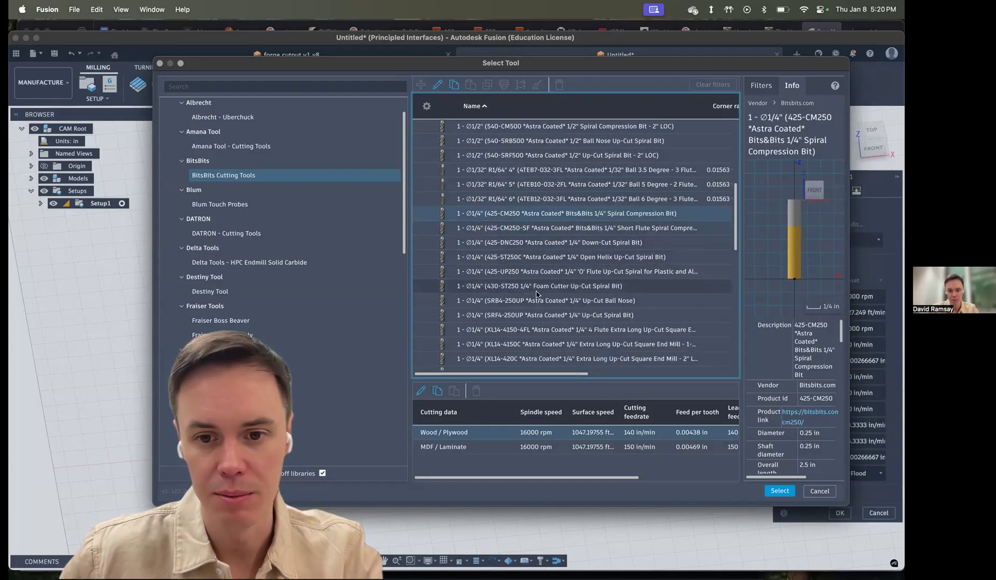
left_click(526, 332)
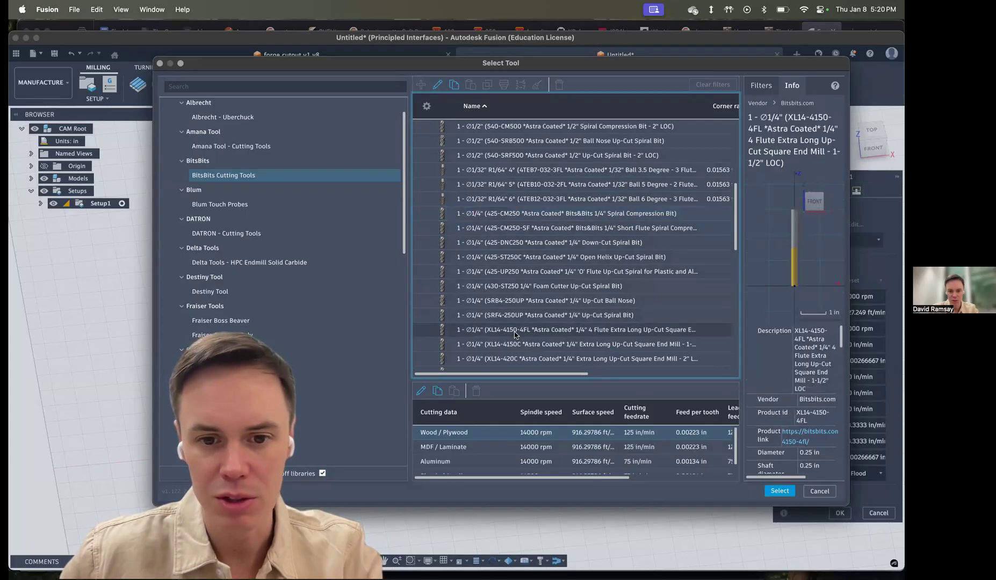
mouse_move(528, 372)
left_mouse_down()
mouse_move(654, 372)
mouse_move(522, 370)
left_mouse_up()
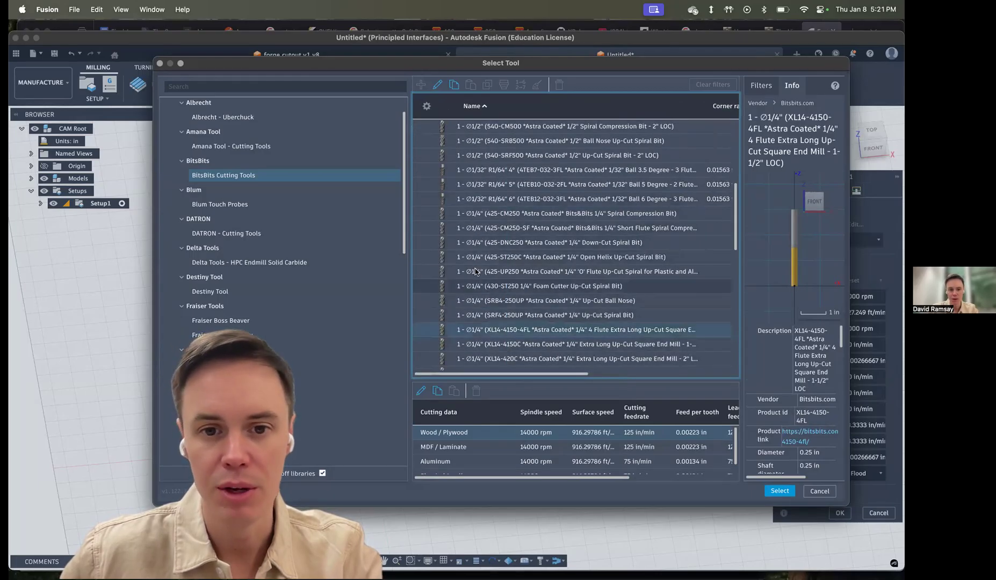
scroll(489, 236, "up", 1)
scroll(489, 247, "down", 1)
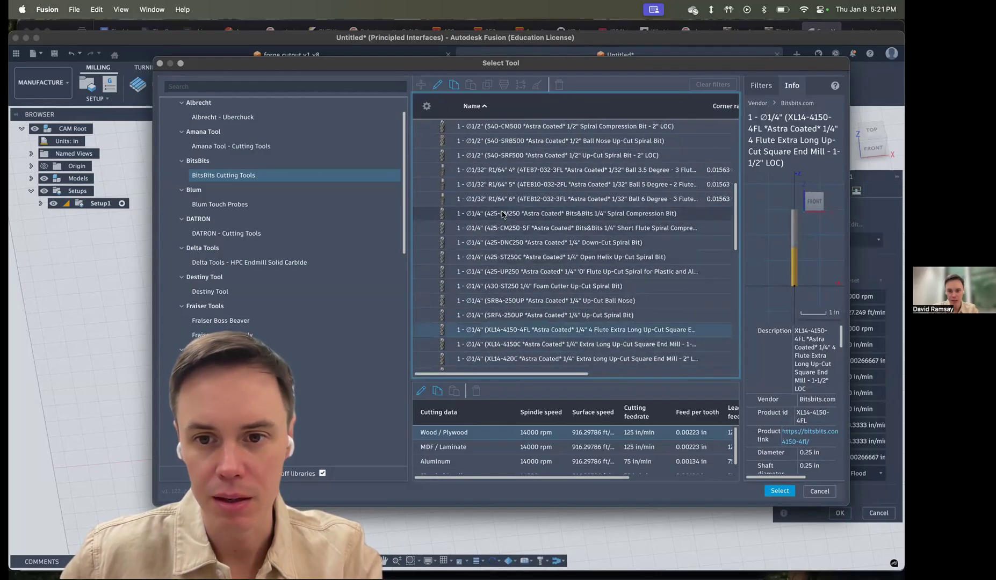
- Assign the 1/4" 425-CM250 spiral compression bit with the Wood / Plywood cutting data to the contour operation
left_click(525, 214)
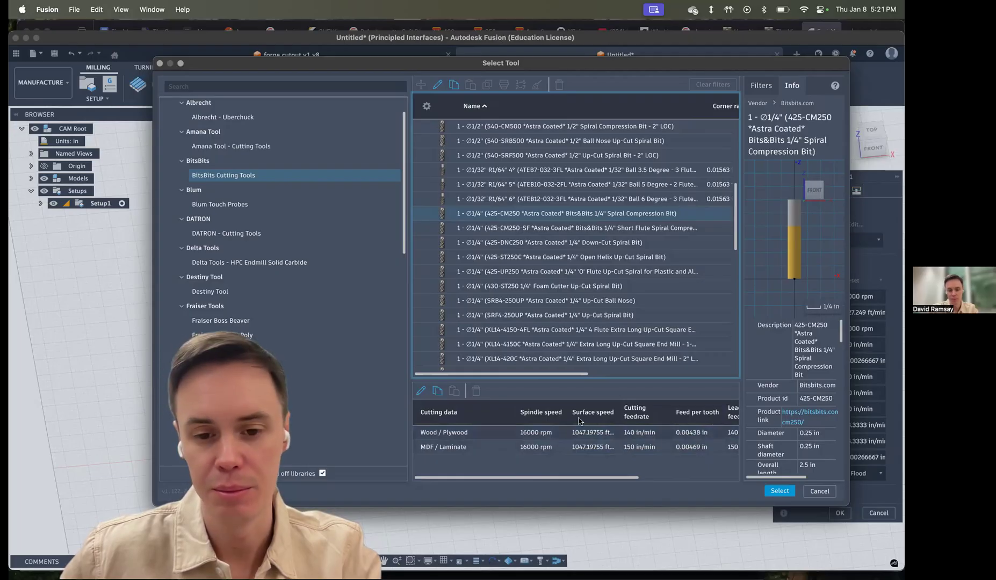
left_click(444, 433)
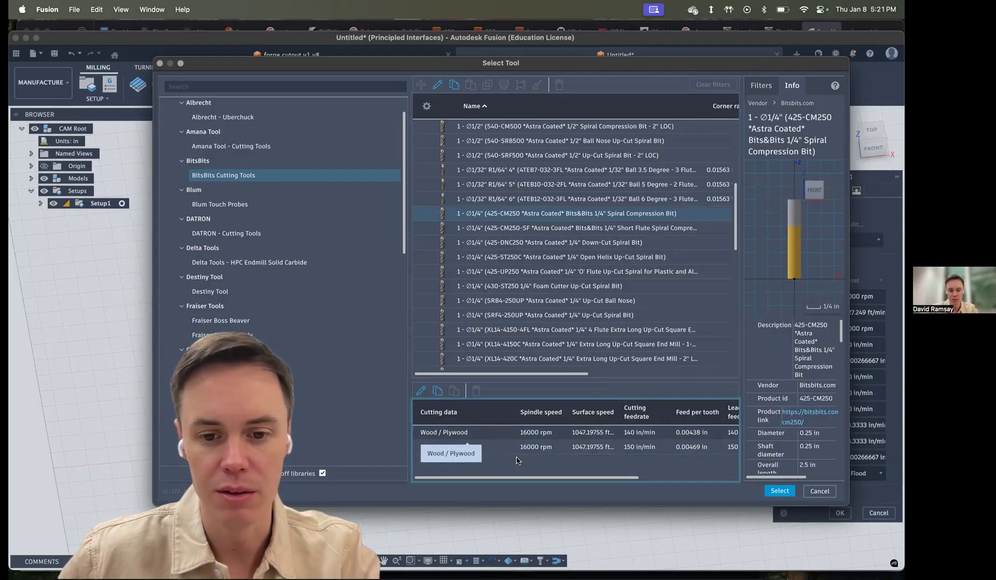
left_click(455, 432)
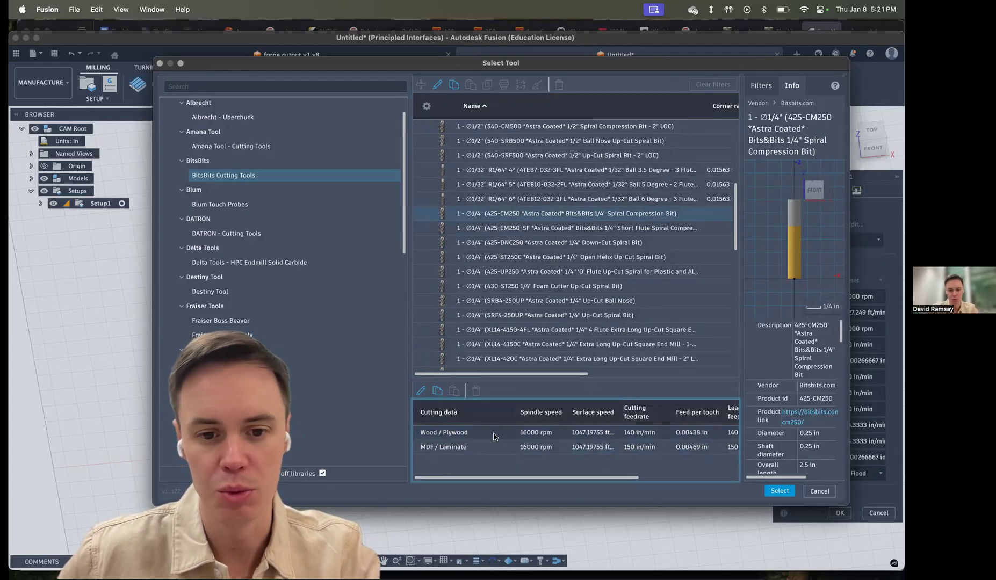
scroll(826, 385, "down", 5)
scroll(824, 387, "up", 5)
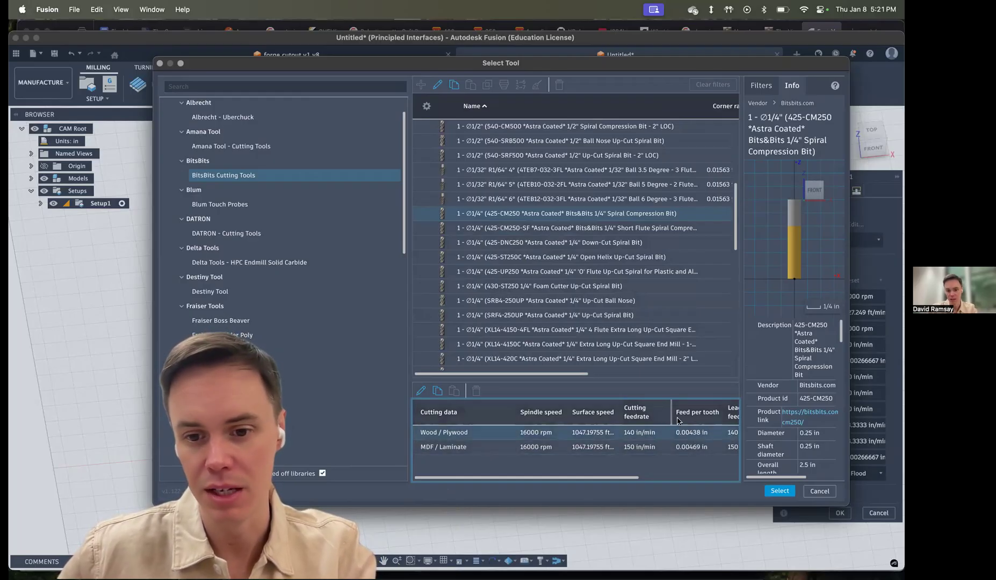
left_click(779, 491)
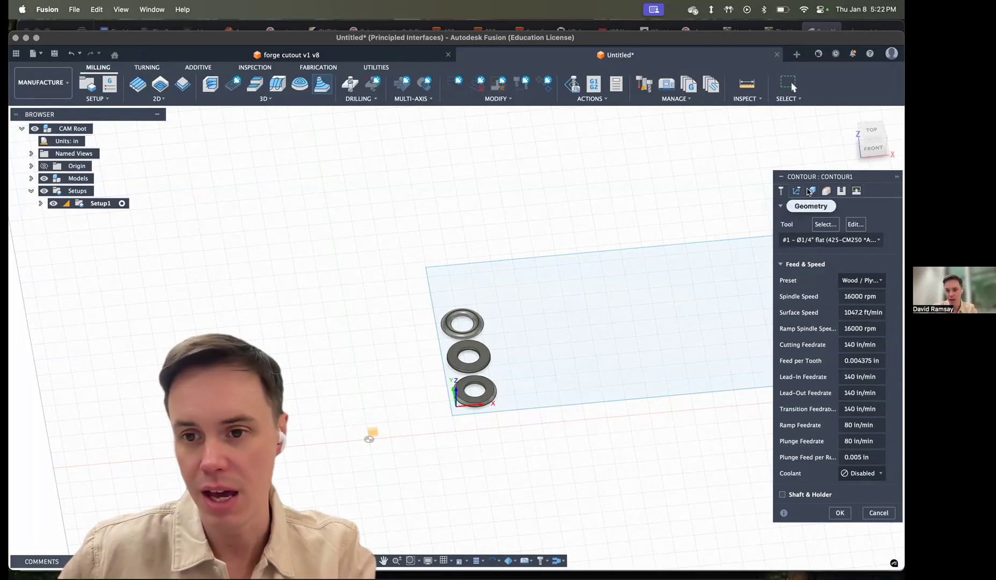
- Accept the silhouette machining boundary around the three ring layers and generate the 3D contour toolpath
left_click(813, 193)
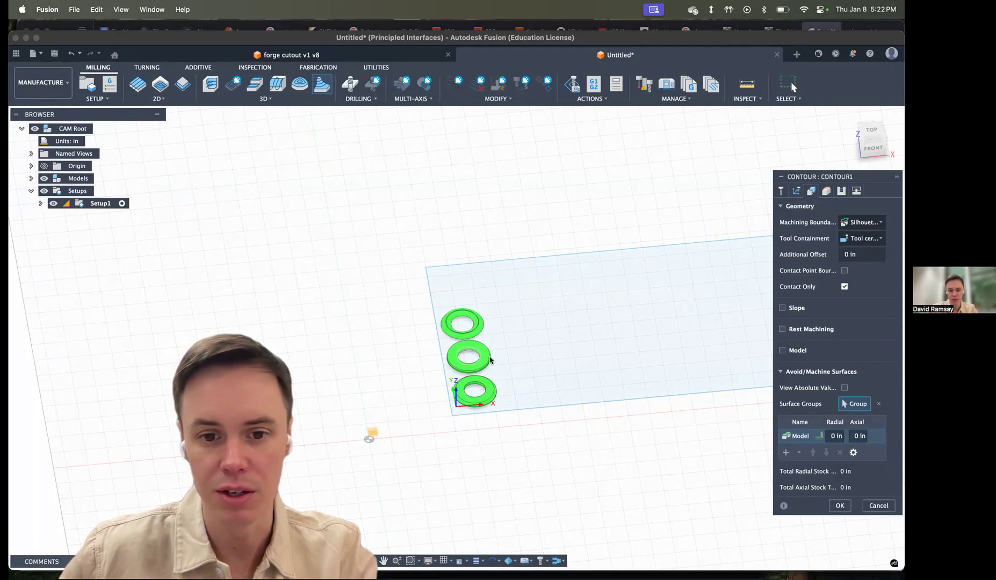
scroll(478, 398, "up", 5)
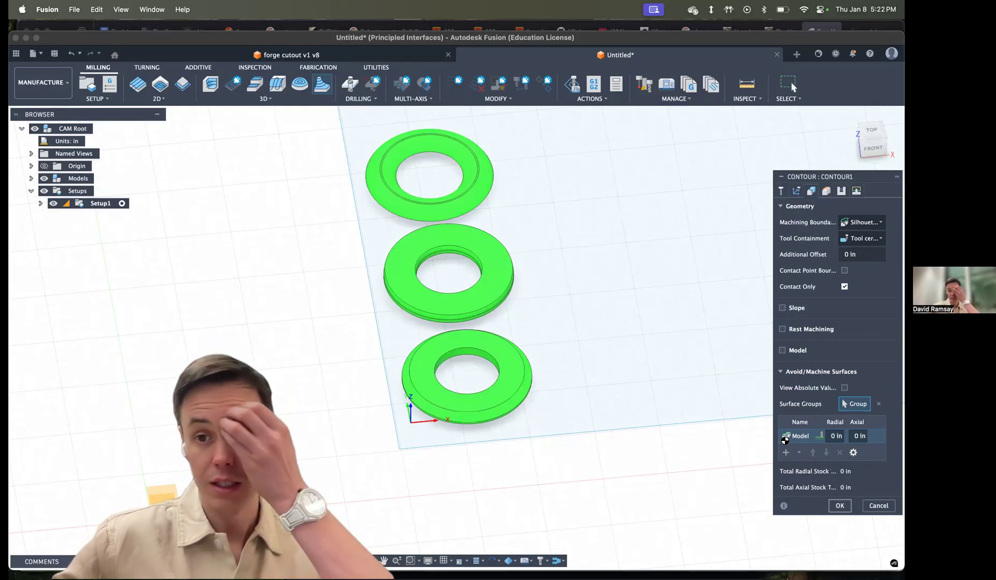
left_click(839, 506)
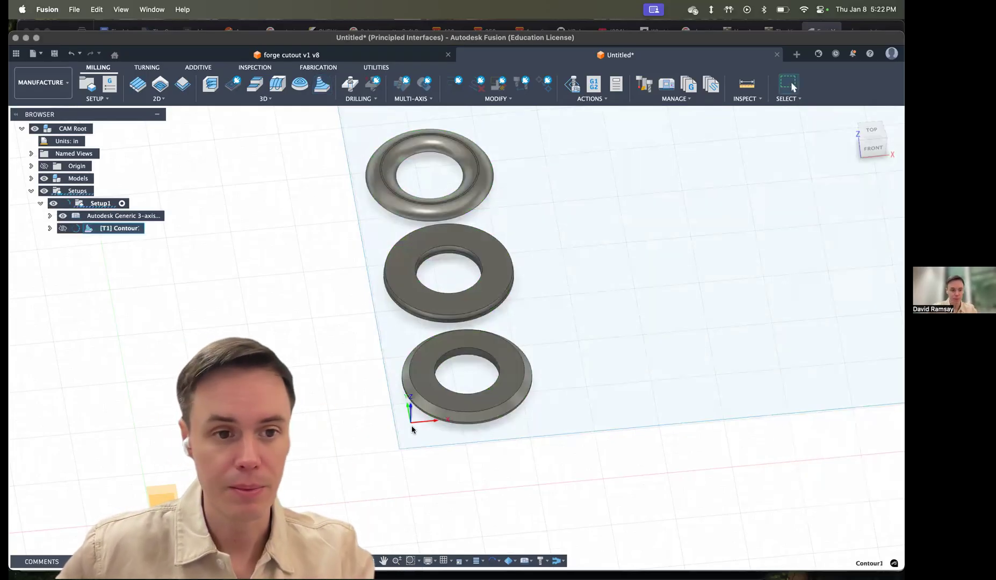
- Select the 3D contour operation and examine which ring edges and surfaces its toolpath cuts
left_click(102, 231)
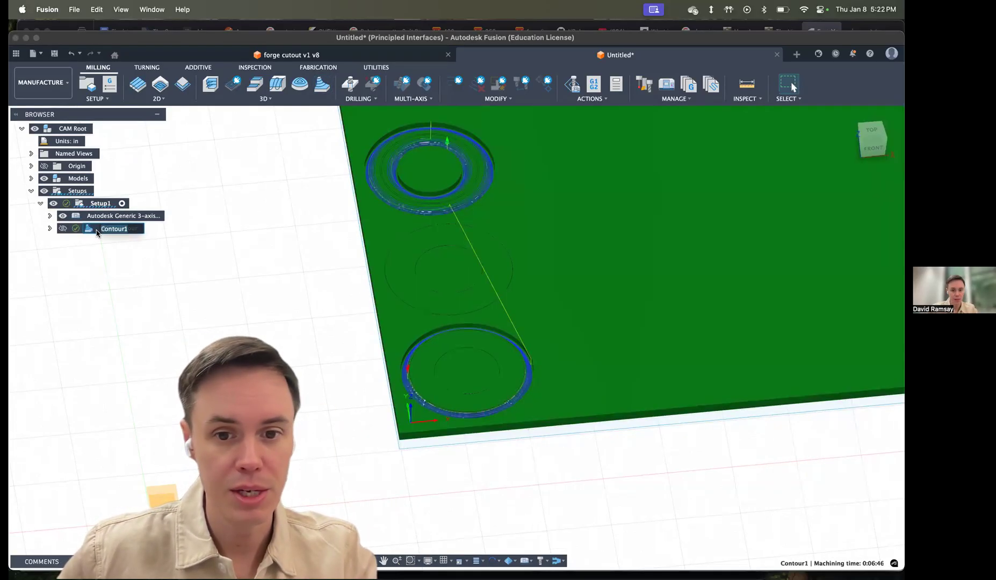
scroll(455, 293, "up", 3)
scroll(449, 295, "down", 5)
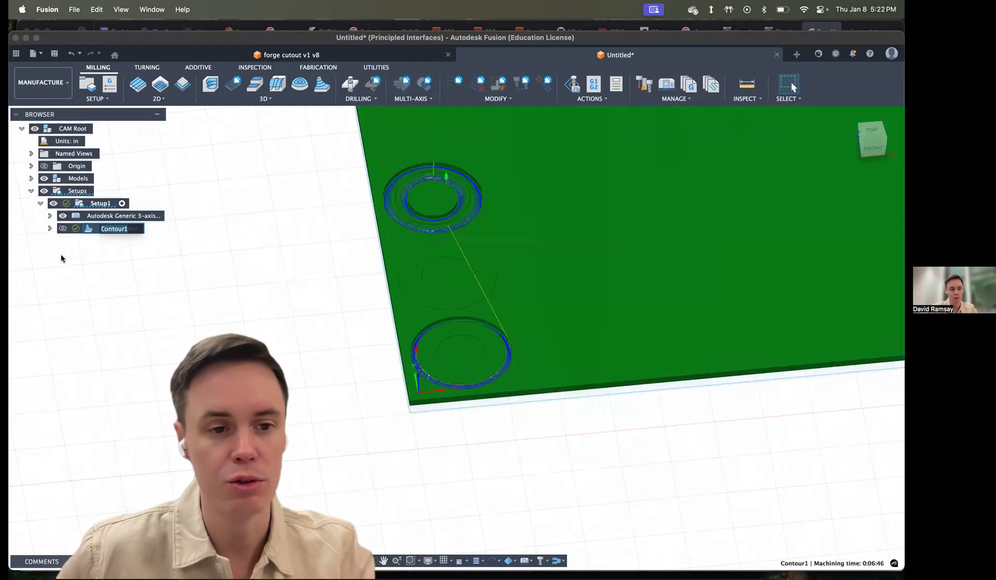
scroll(460, 301, "down", 3)
scroll(453, 290, "up", 7)
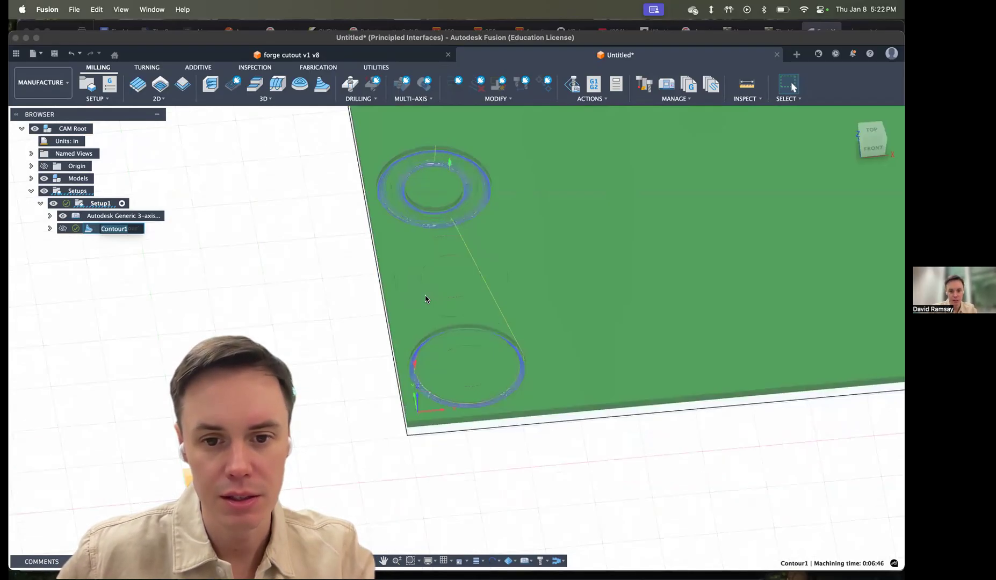
scroll(400, 312, "up", 4)
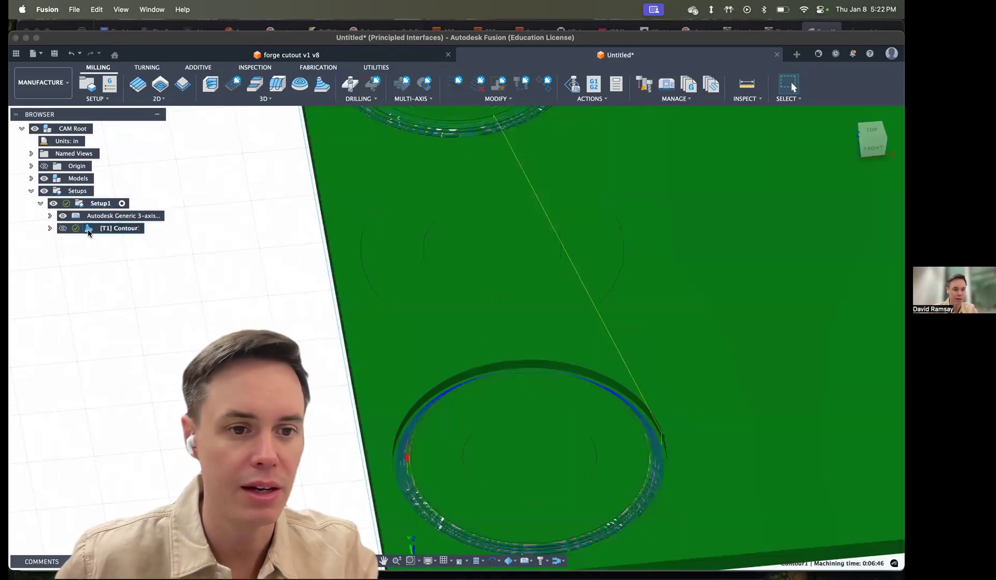
right_click(91, 230)
left_click(71, 261)
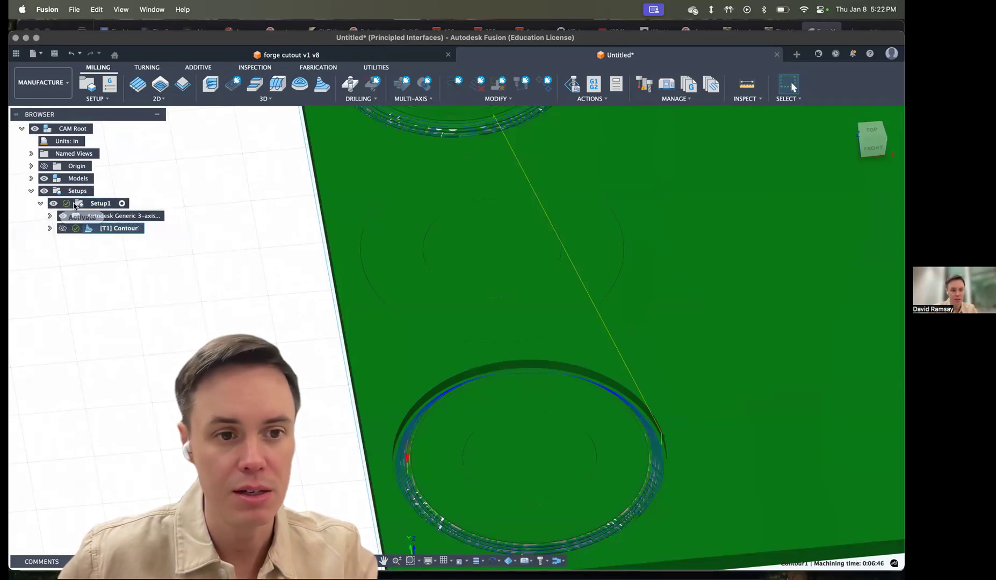
left_click(114, 230)
left_click(107, 248)
left_click(93, 232)
right_click(93, 232)
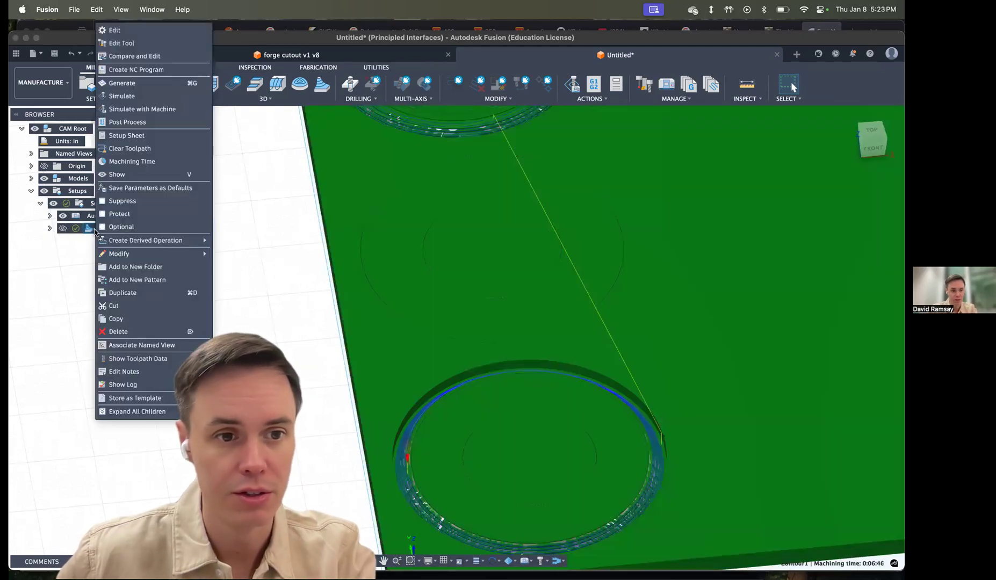
left_click(57, 290)
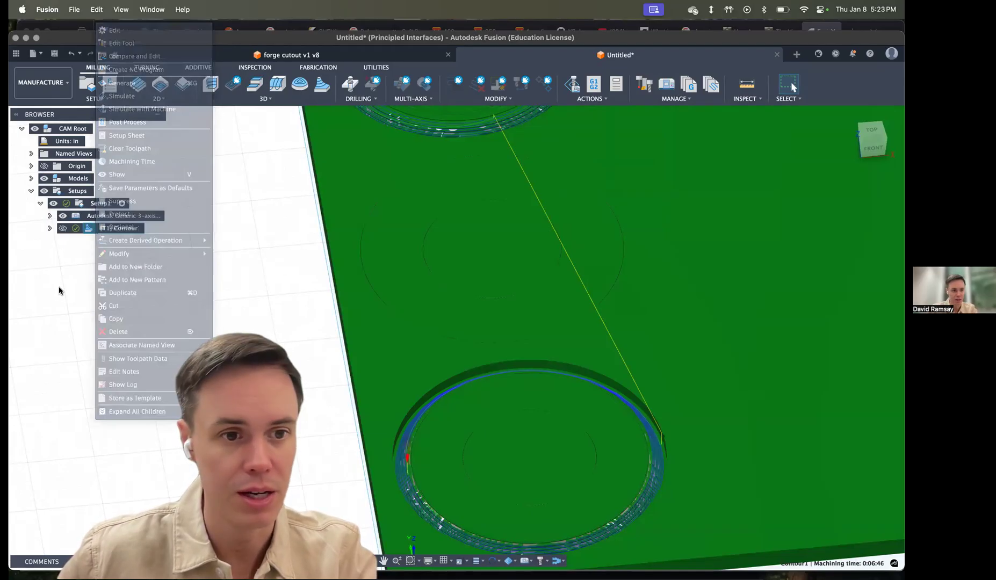
right_click(108, 229)
left_click(129, 30)
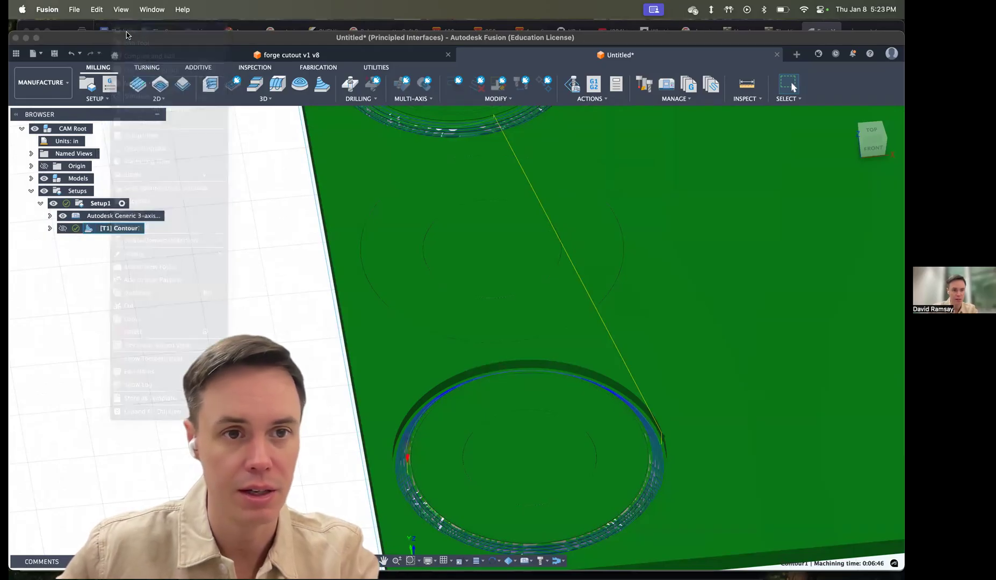
left_click(876, 511)
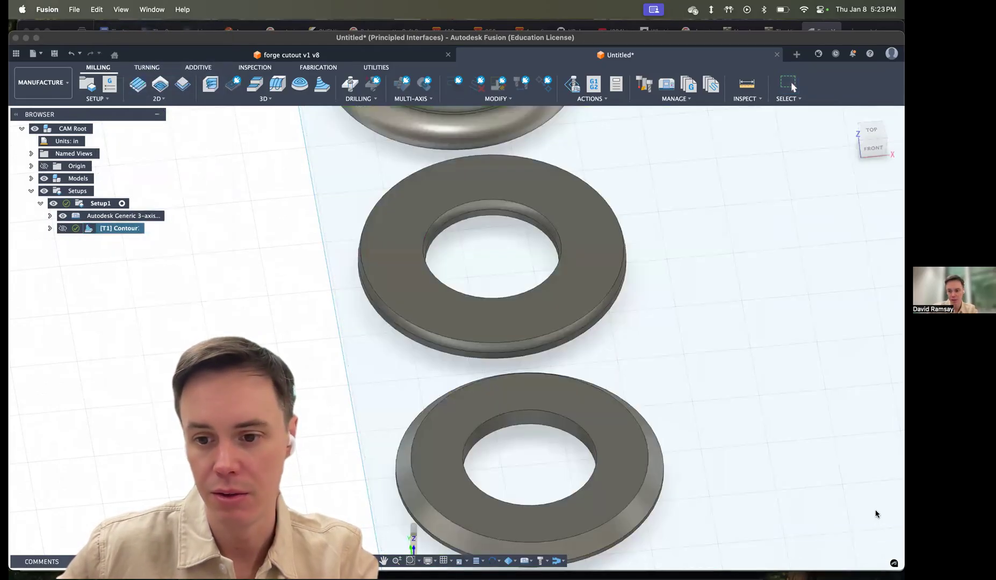
- Simulate the 3D contour toolpath with the stock displayed, inspect the cuts around the rings, and exit the simulation
right_click(114, 232)
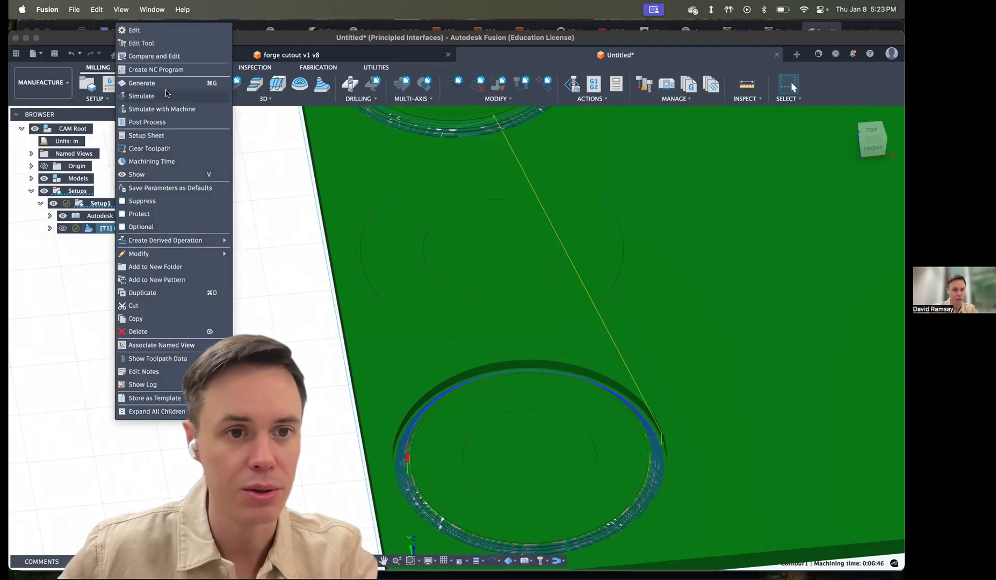
left_click(142, 97)
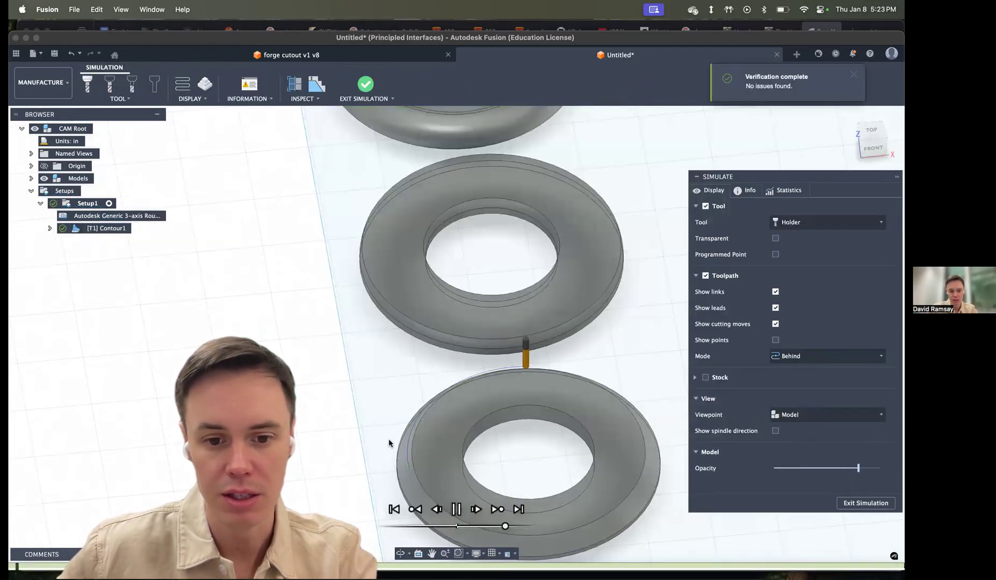
scroll(388, 443, "down", 5)
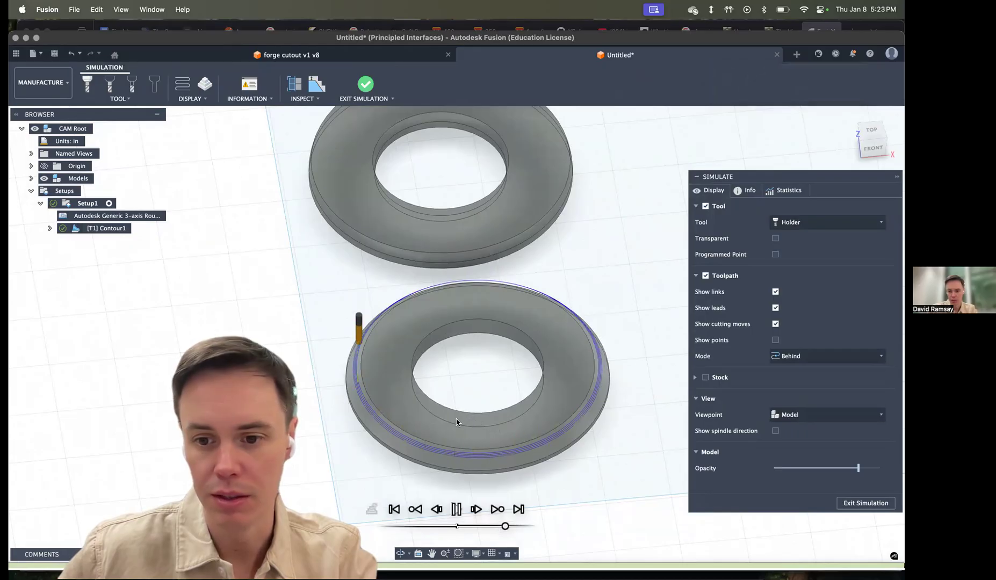
left_click(799, 223)
left_click(792, 263)
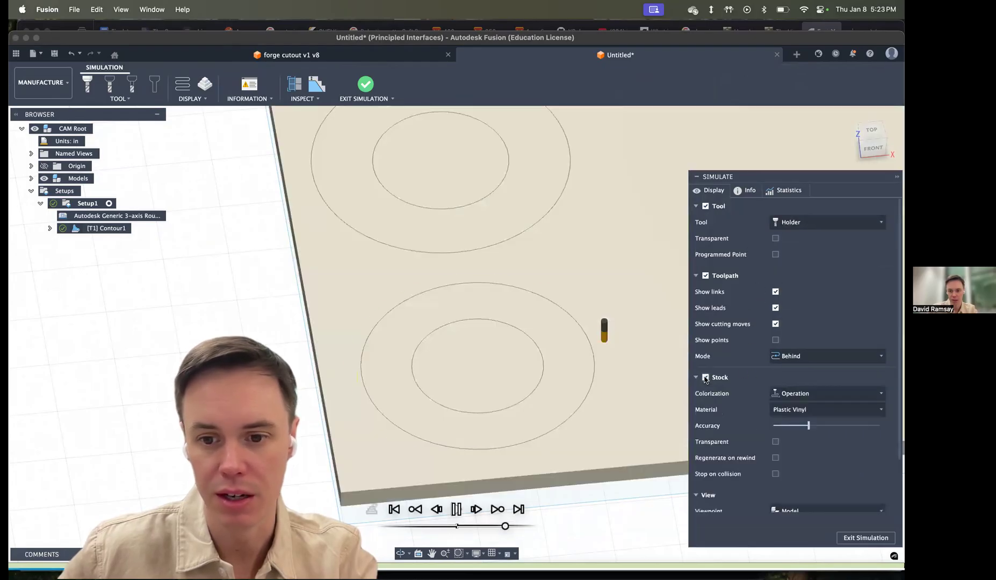
left_click(705, 377)
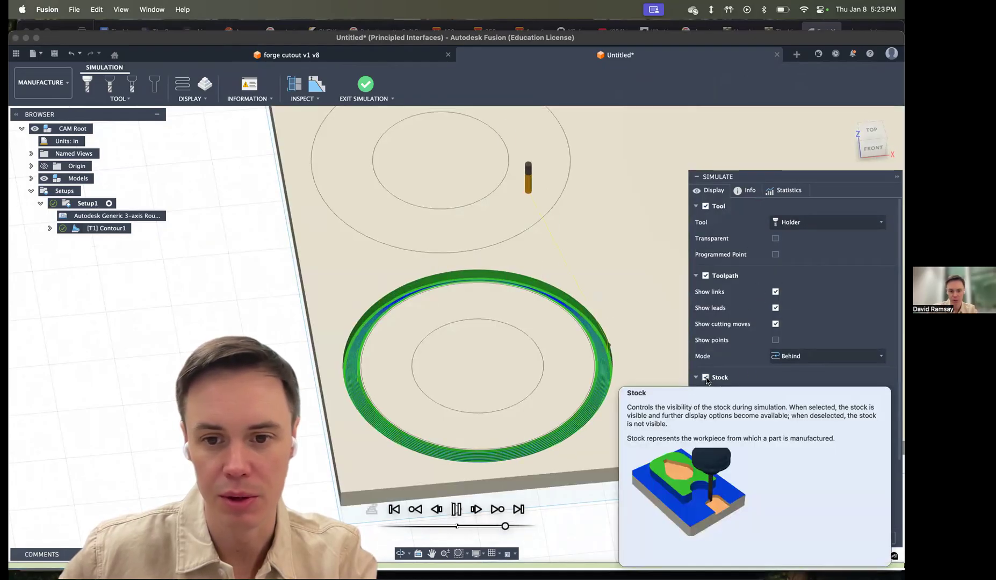
middle_click_drag(543, 366, 555, 388)
scroll(555, 388, "up", 10)
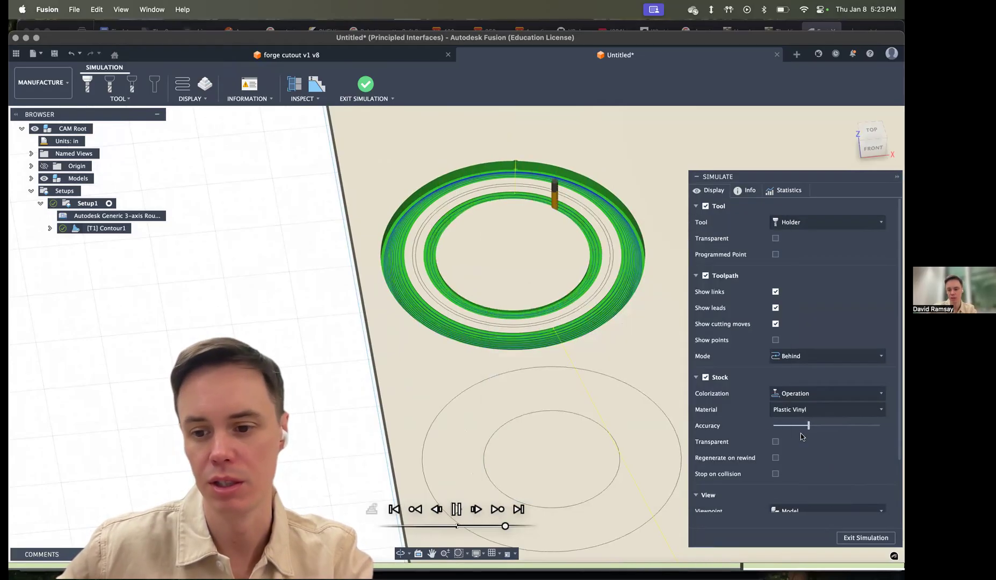
left_click(865, 537)
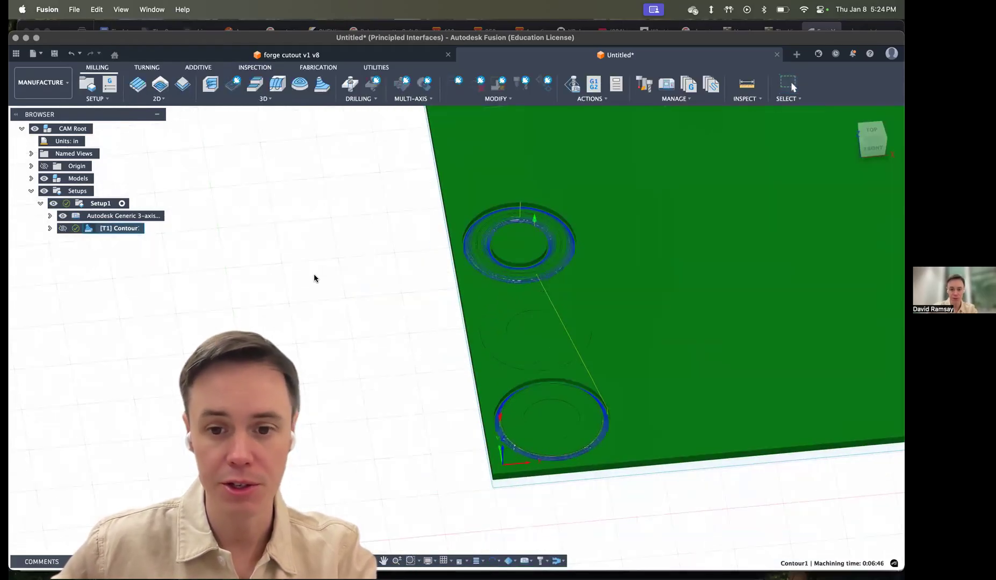
left_click(279, 269)
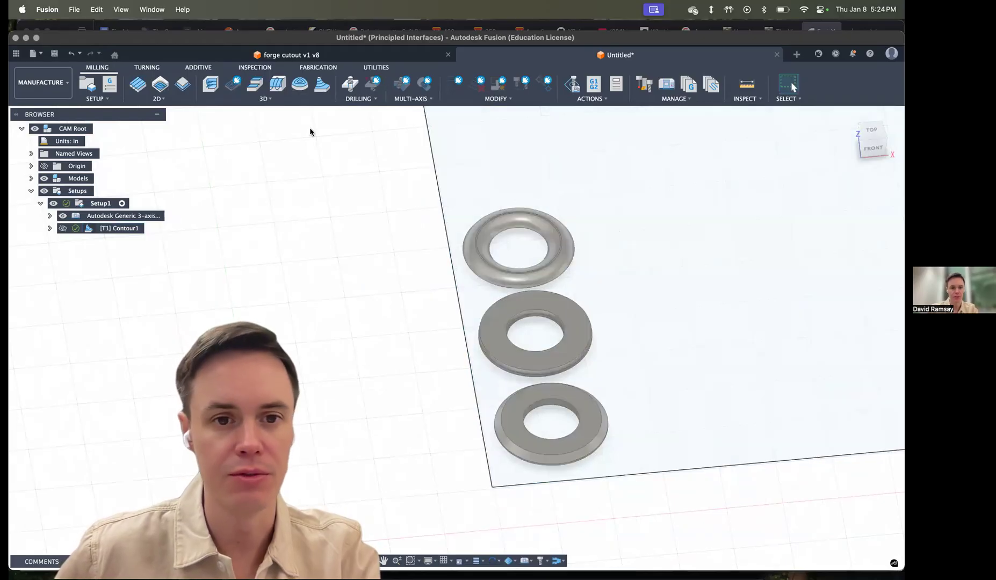
- Create a 2D Contour operation with the same 1/4" bit, using the silhouette of all three ring bodies as its geometry
left_click(181, 85)
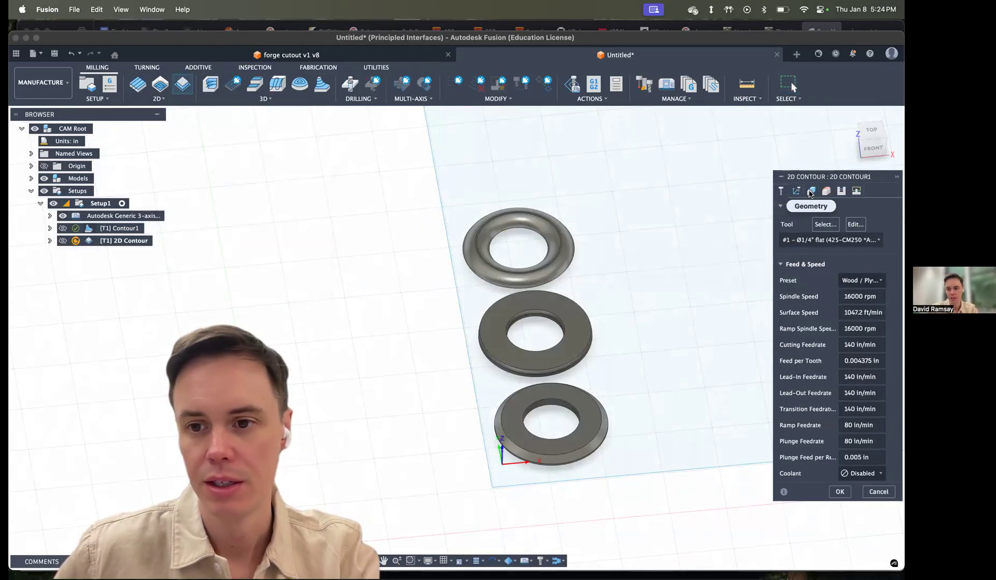
left_click(810, 192)
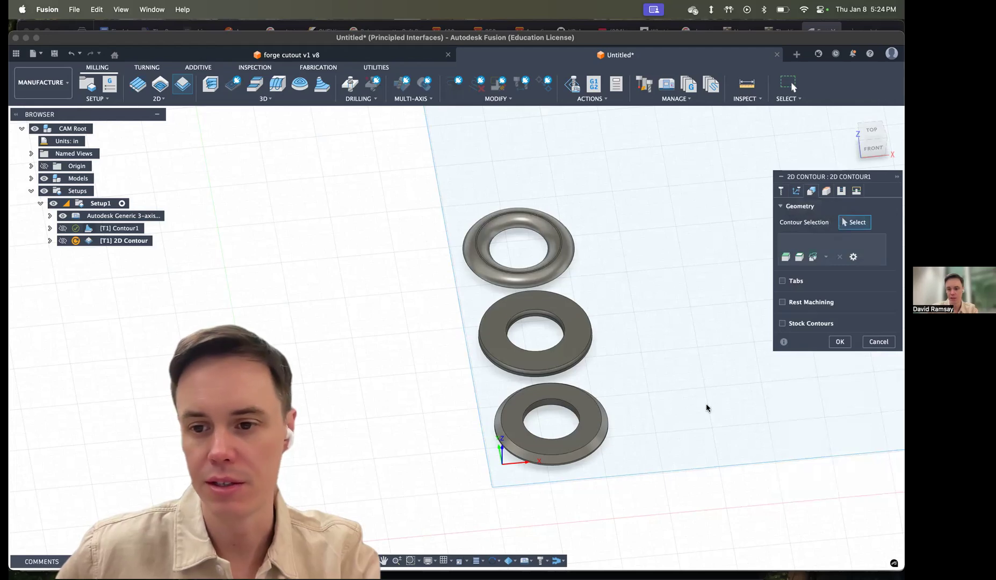
left_click(813, 258)
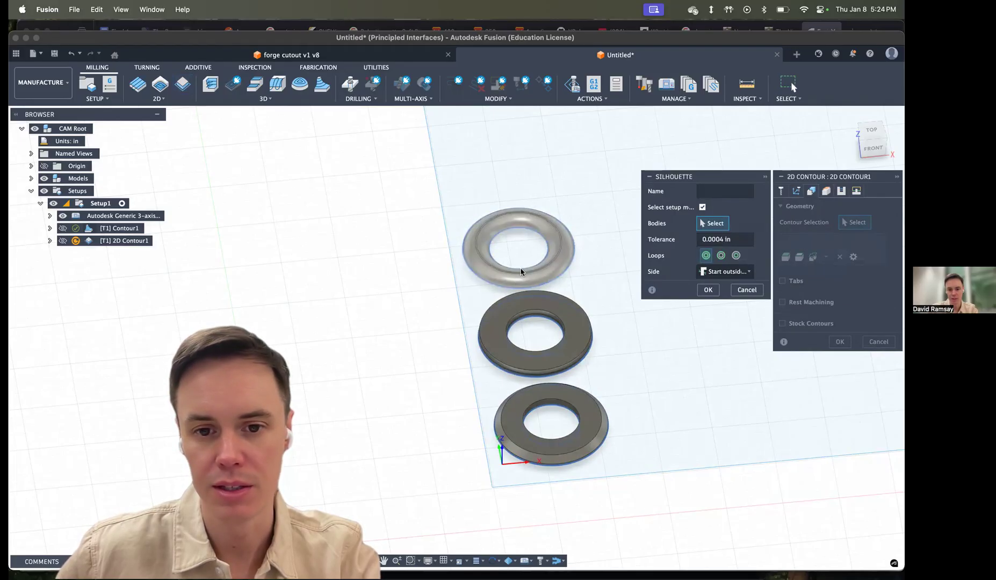
left_click(487, 270)
left_click(503, 351)
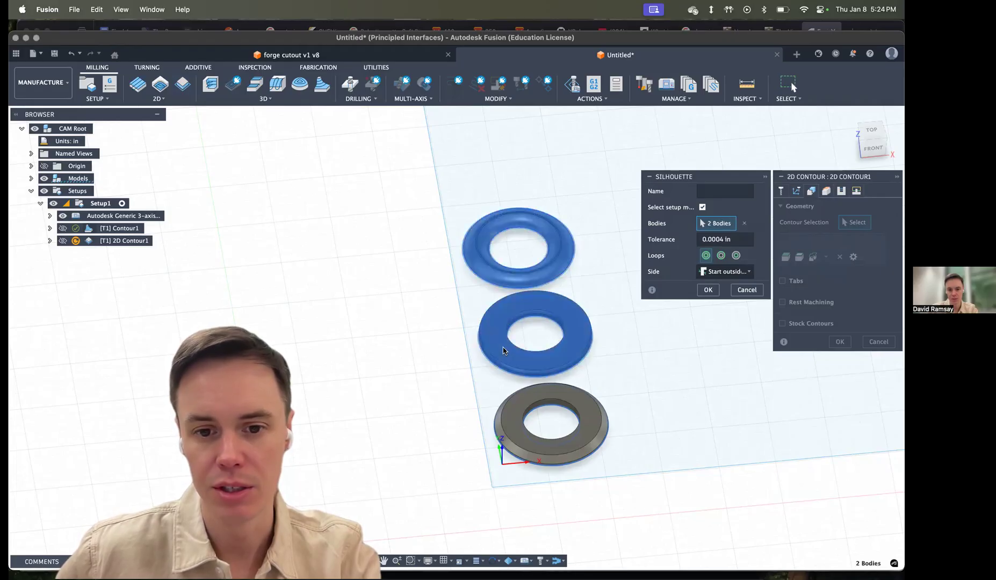
left_click(546, 448)
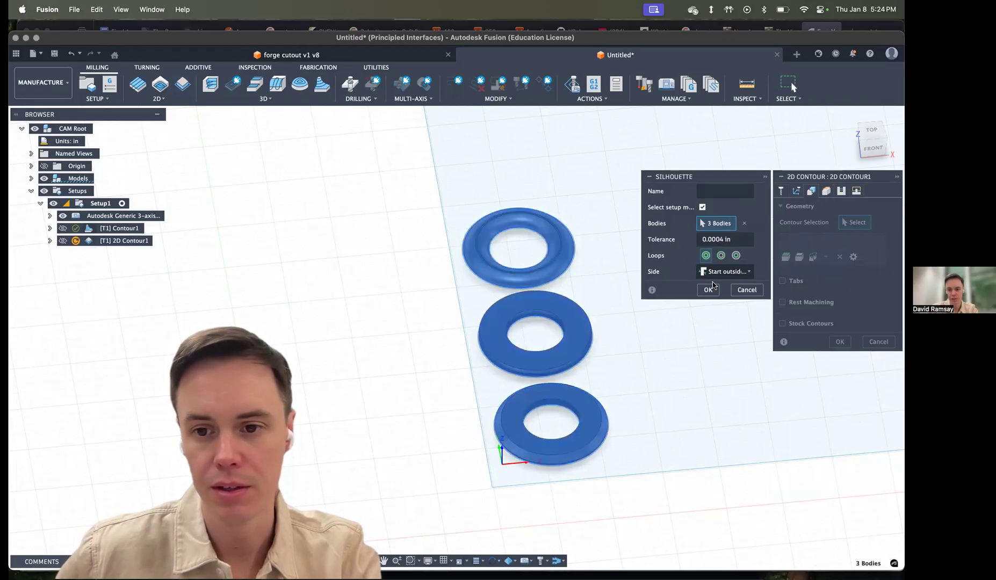
key("Return")
- Enable tabs on the 2D contour and set the tab distance to 3 in
middle_click_drag(618, 290, 621, 317, "shift")
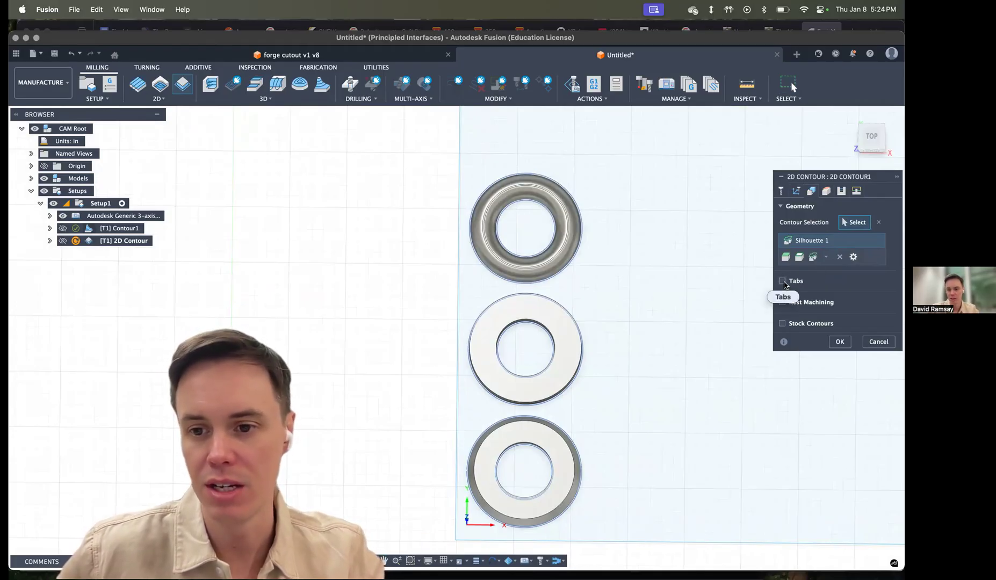
left_click(782, 281)
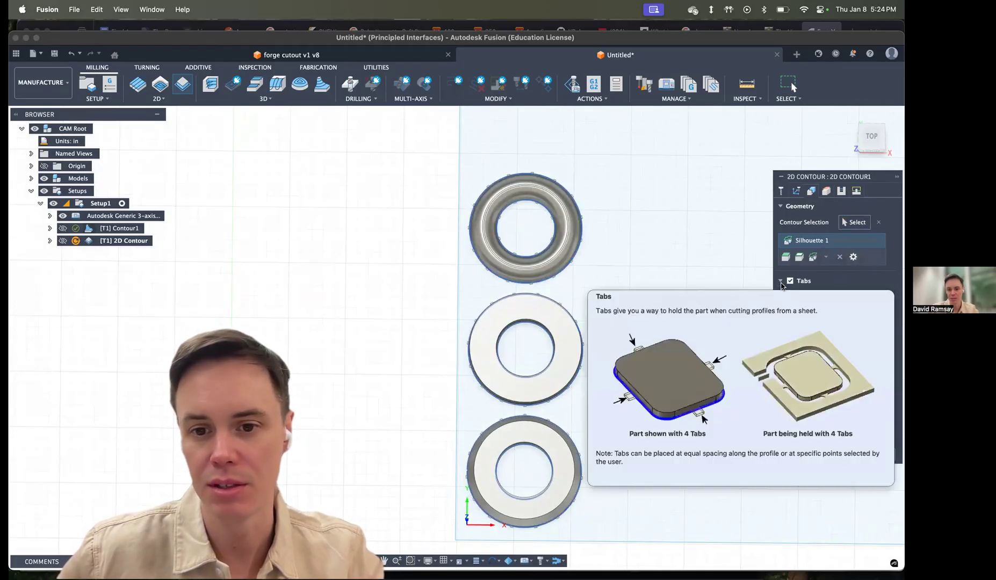
scroll(513, 256, "down", 2)
scroll(513, 257, "up", 5)
scroll(491, 261, "up", 1)
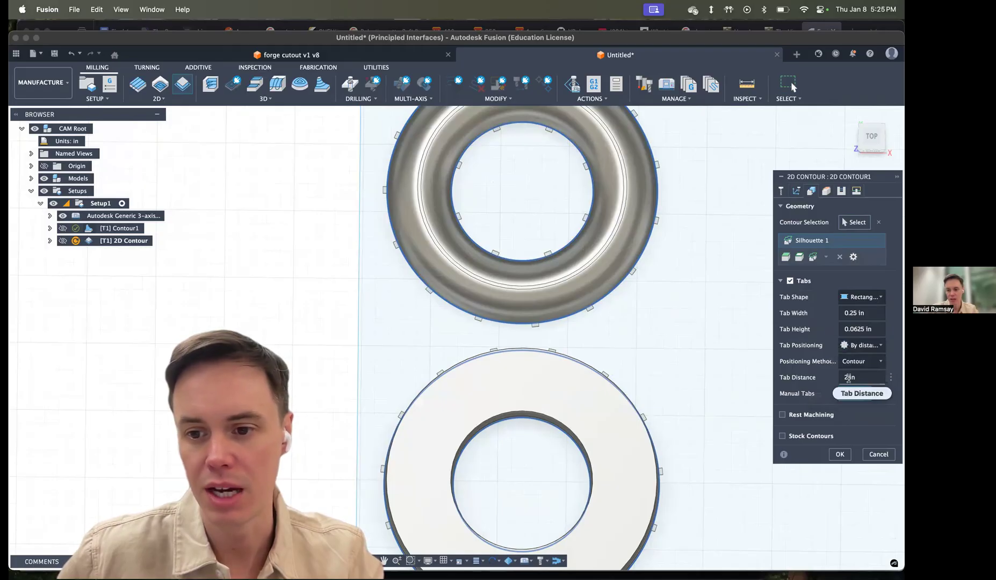
double_click(847, 377)
type("3")
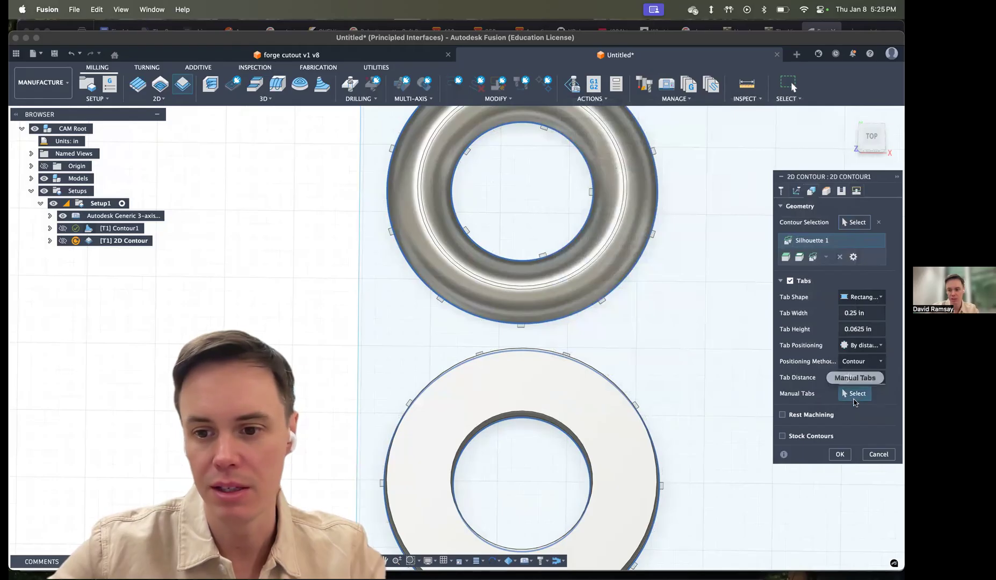
- Add three manual tabs on the outer edge of the rounded ring and generate the 2D contour toolpath
left_click(499, 324)
left_click(628, 273)
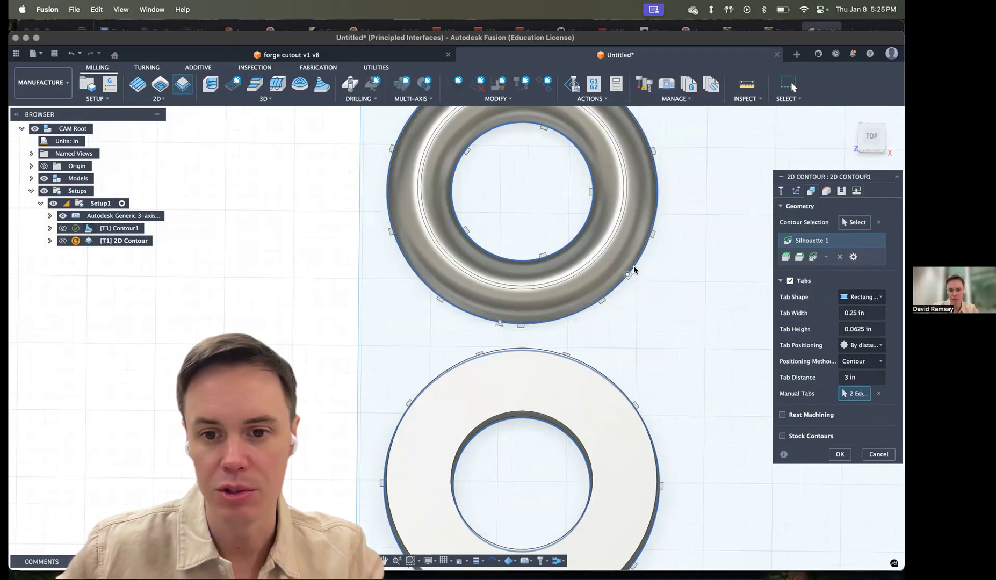
left_click(631, 113)
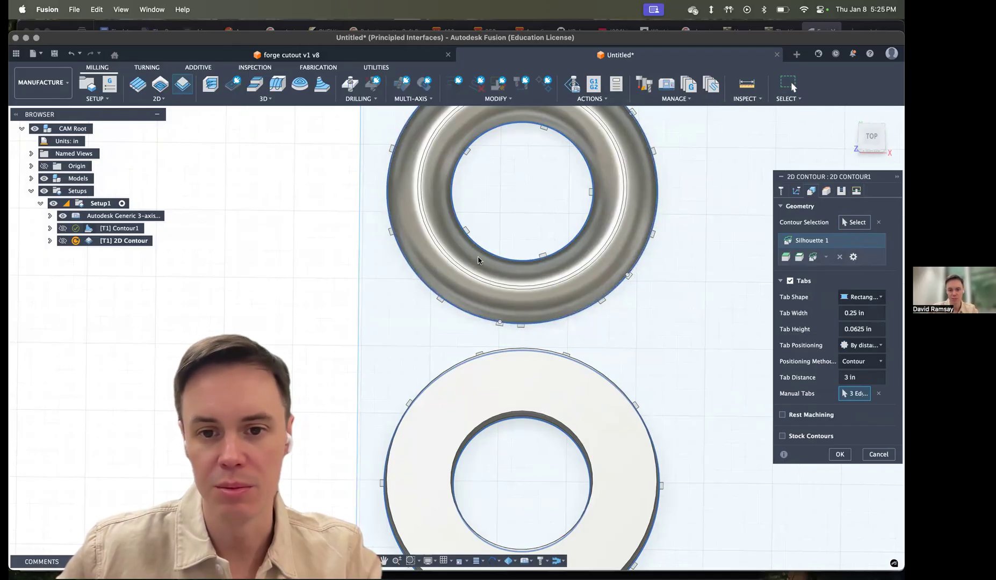
middle_click_drag(435, 318, 502, 346, "shift")
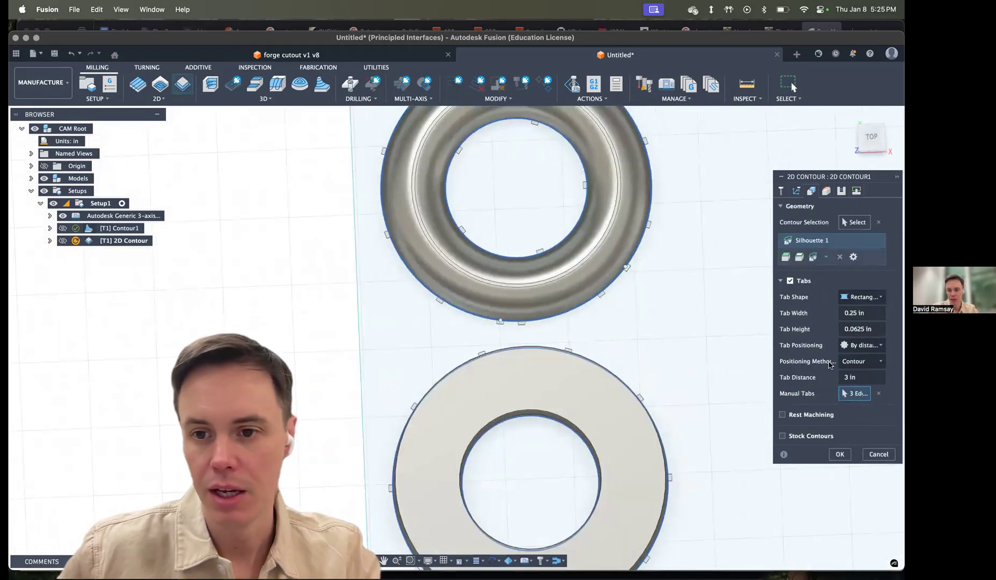
left_click(839, 454)
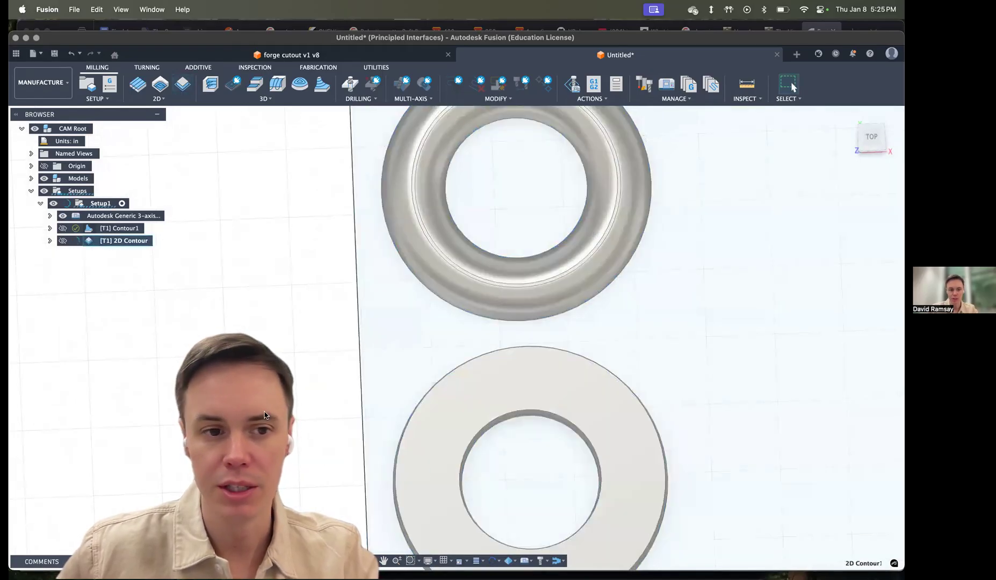
- Simulate the 2D contour toolpath with the stock displayed and inspect the profile cuts around all three rings
right_click(128, 242)
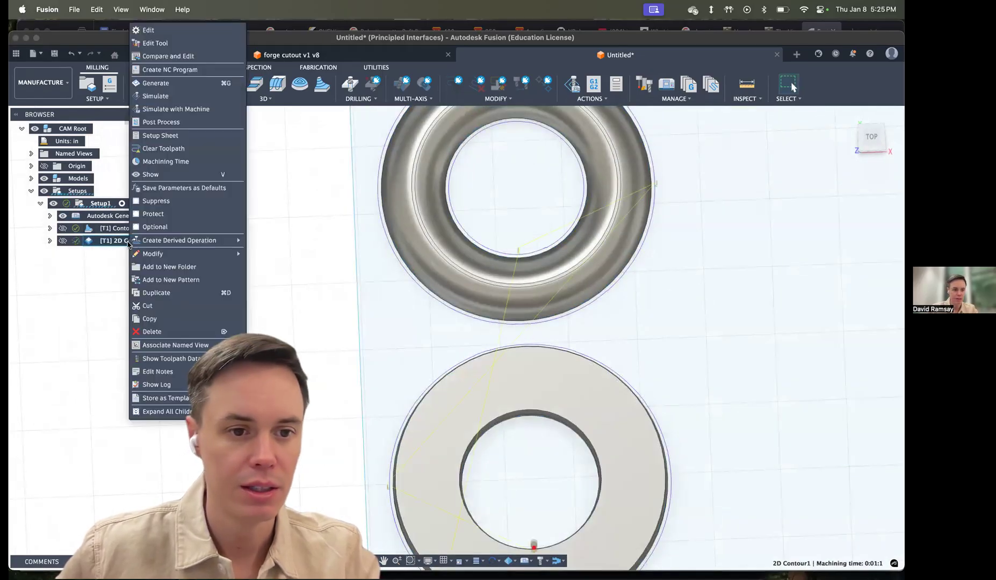
left_click(155, 96)
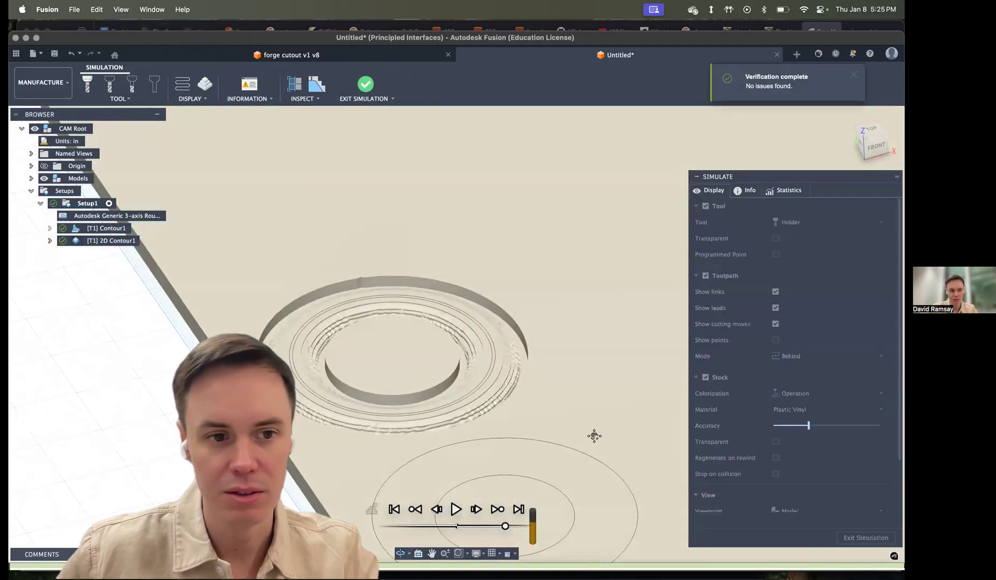
middle_click_drag(511, 453, 474, 345)
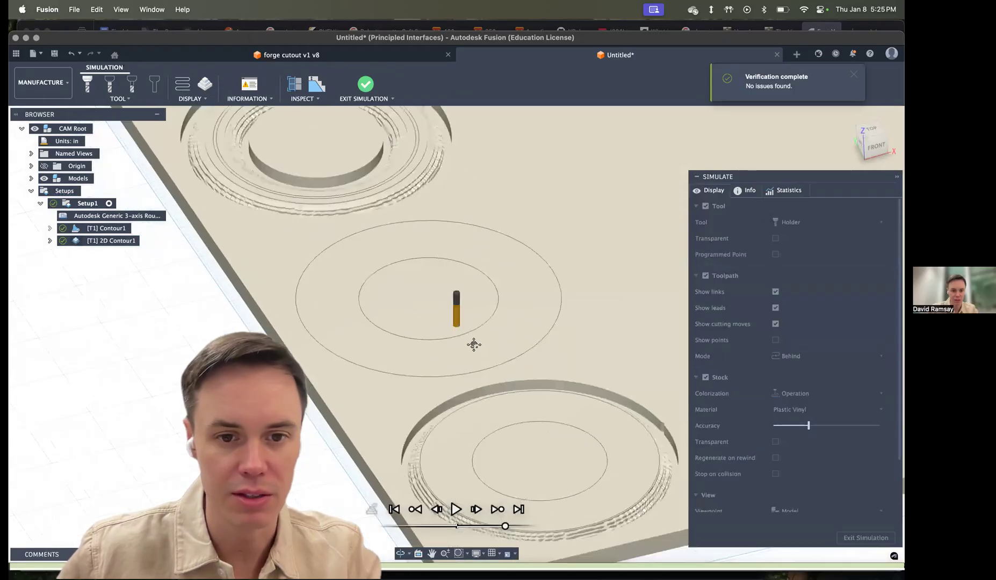
scroll(481, 415, "up", 6)
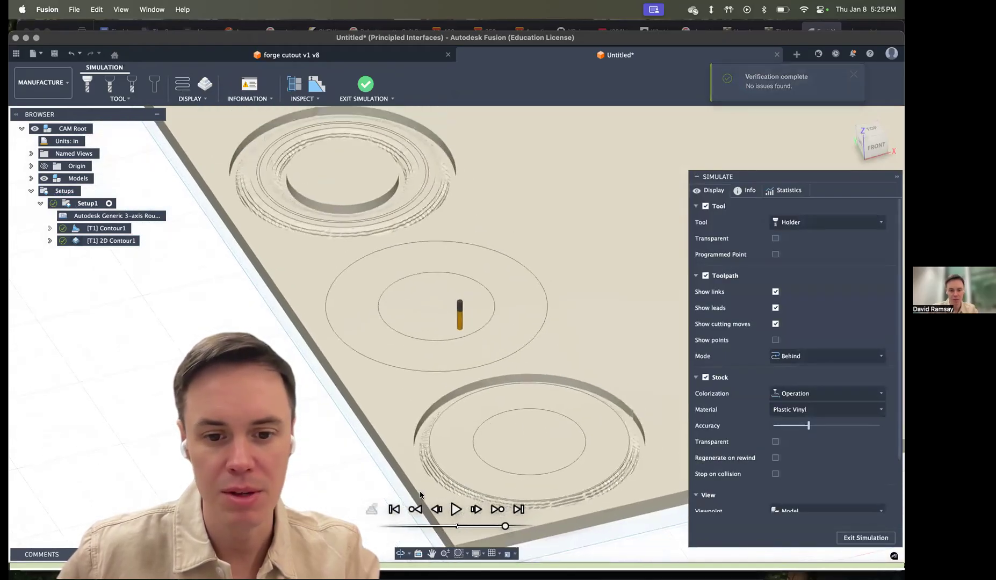
middle_click_drag(424, 429, 484, 349)
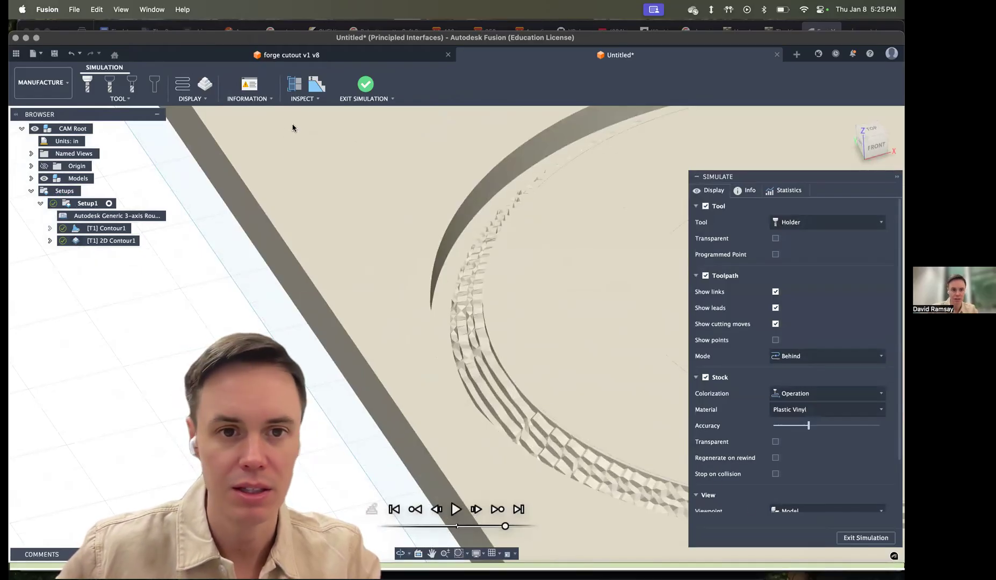
left_click(456, 509)
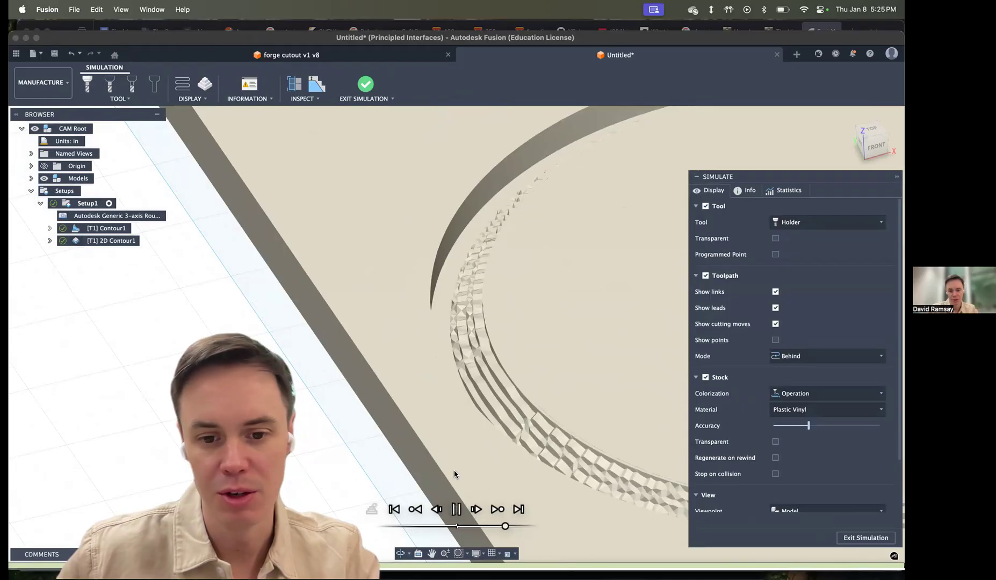
mouse_move(534, 393)
middle_mouse_down()
mouse_move(328, 342)
mouse_move(391, 414)
middle_mouse_up()
scroll(345, 375, "down", 3)
scroll(346, 374, "down", 5)
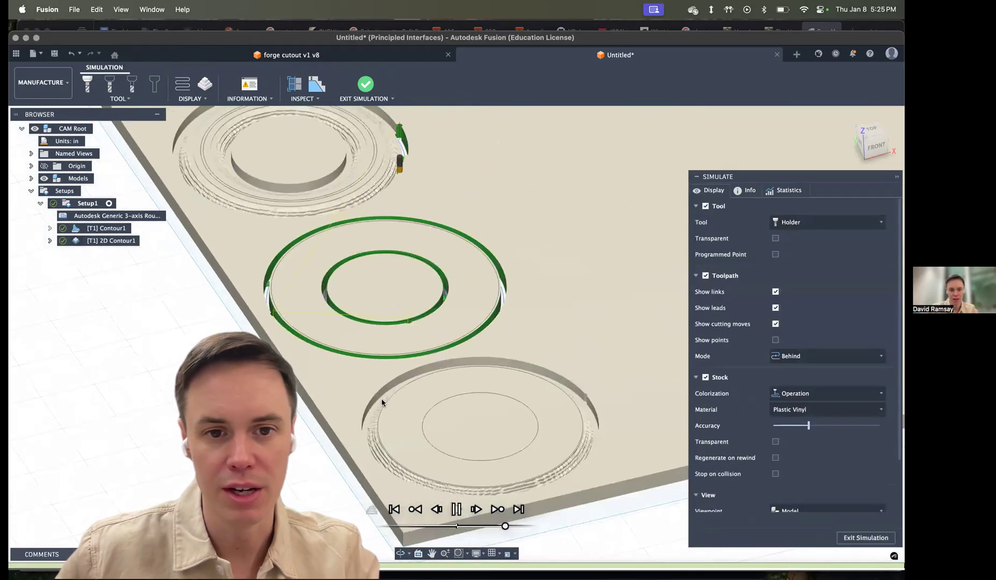
middle_click_drag(319, 294, 460, 452)
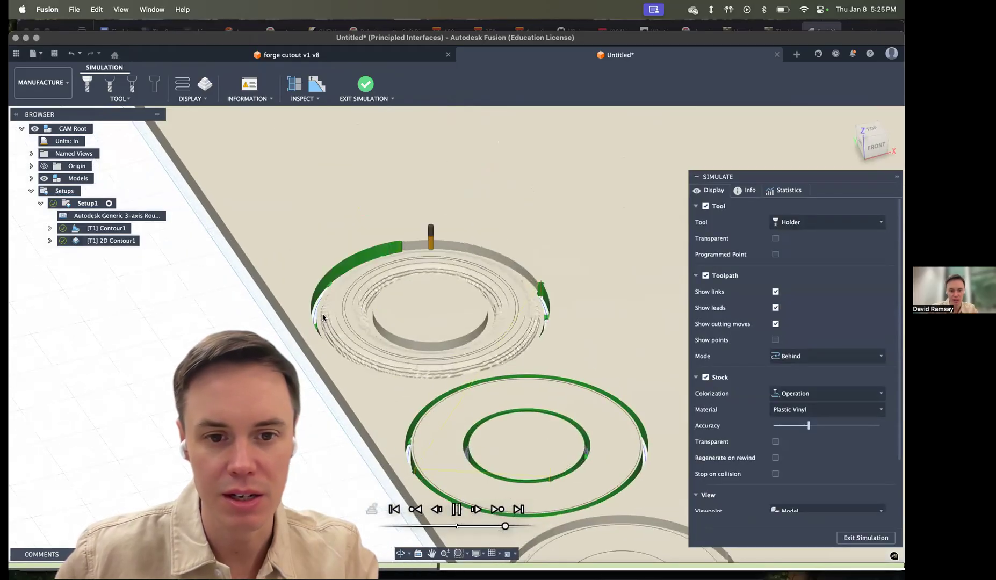
middle_click_drag(492, 283, 423, 215, "shift")
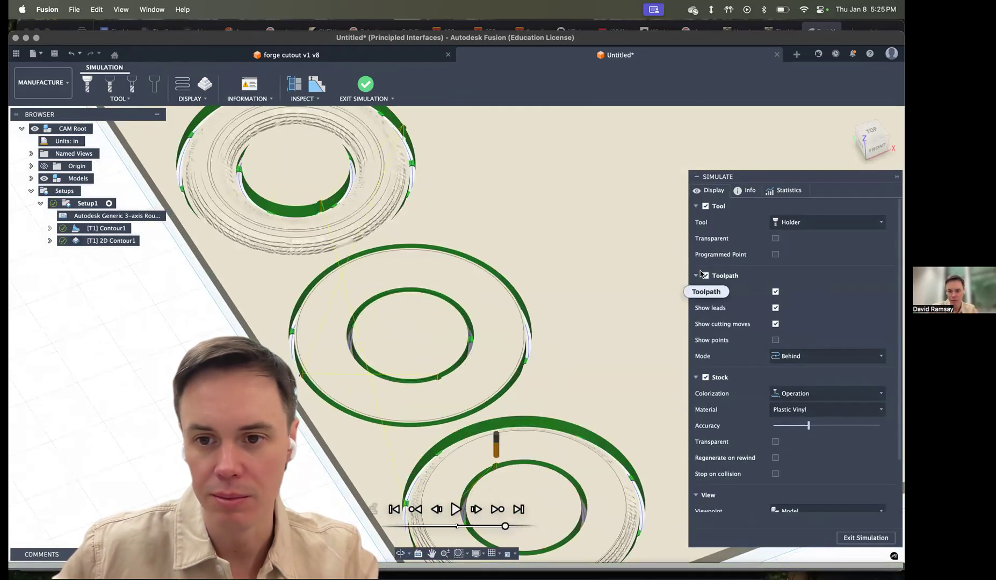
- Hide the stock in the simulation, examine the tab moves around the beveled ring, and exit the simulation
left_click(706, 206)
left_click(706, 206)
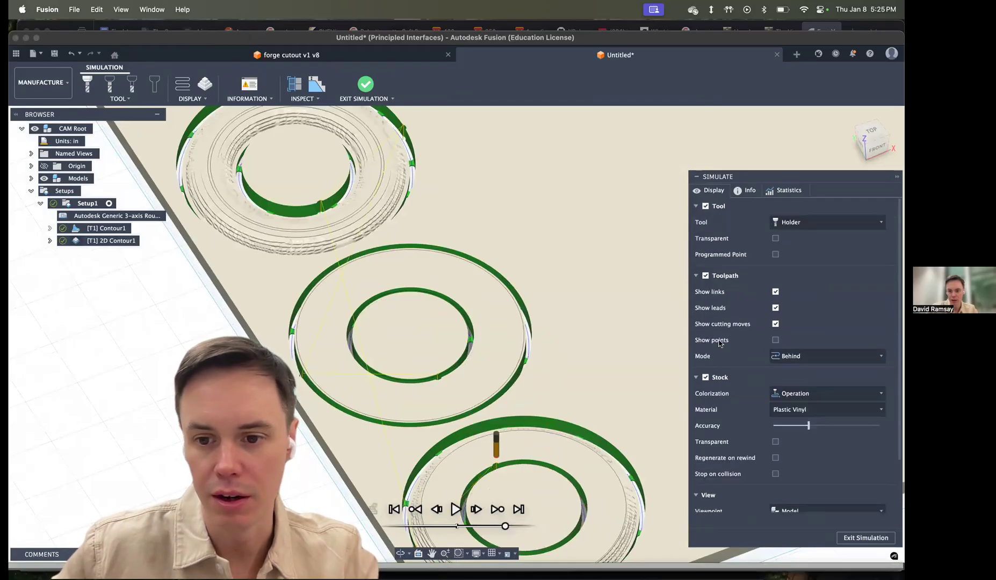
left_click(705, 378)
middle_click_drag(512, 454, 491, 300)
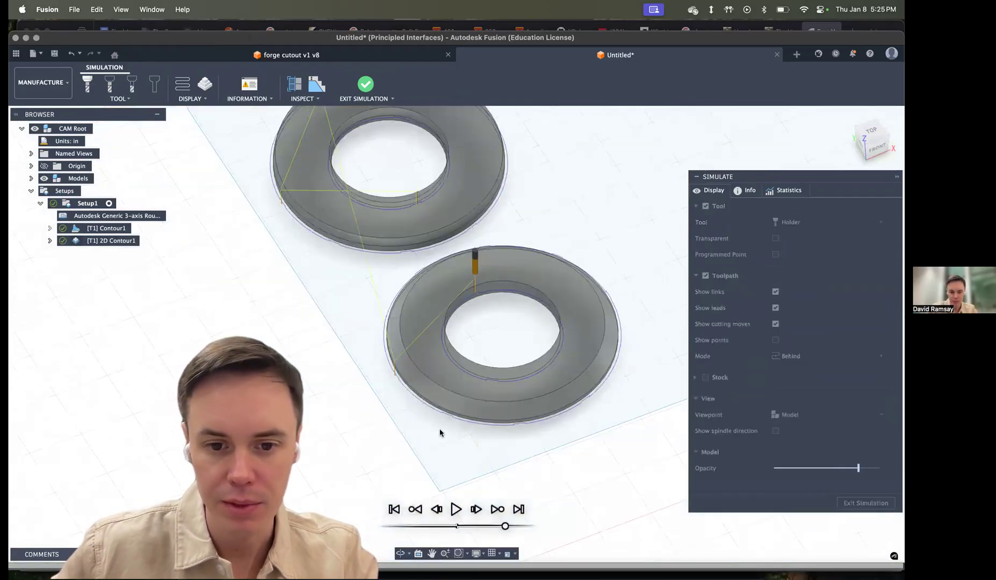
scroll(456, 438, "down", 5)
scroll(455, 438, "up", 6)
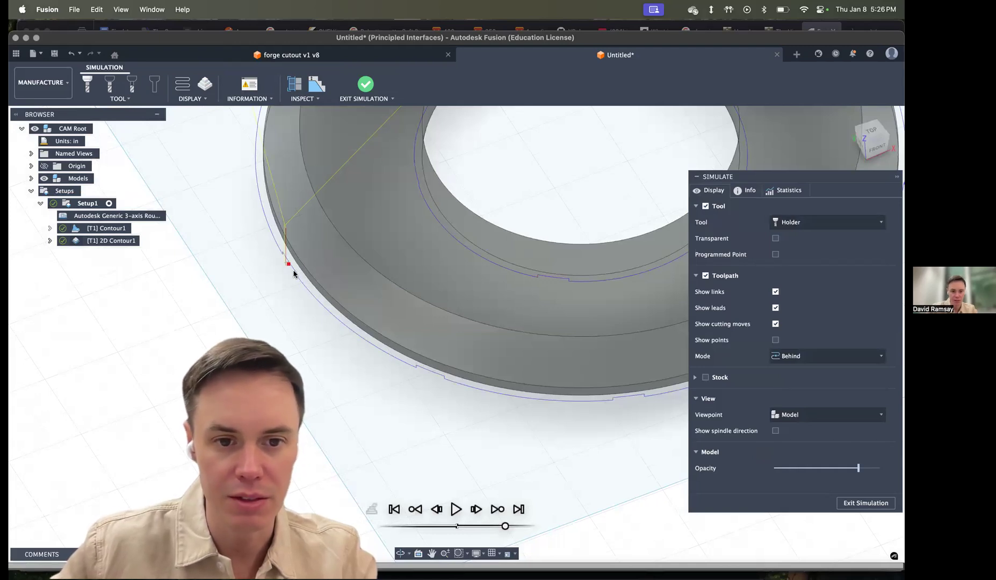
scroll(578, 429, "down", 5)
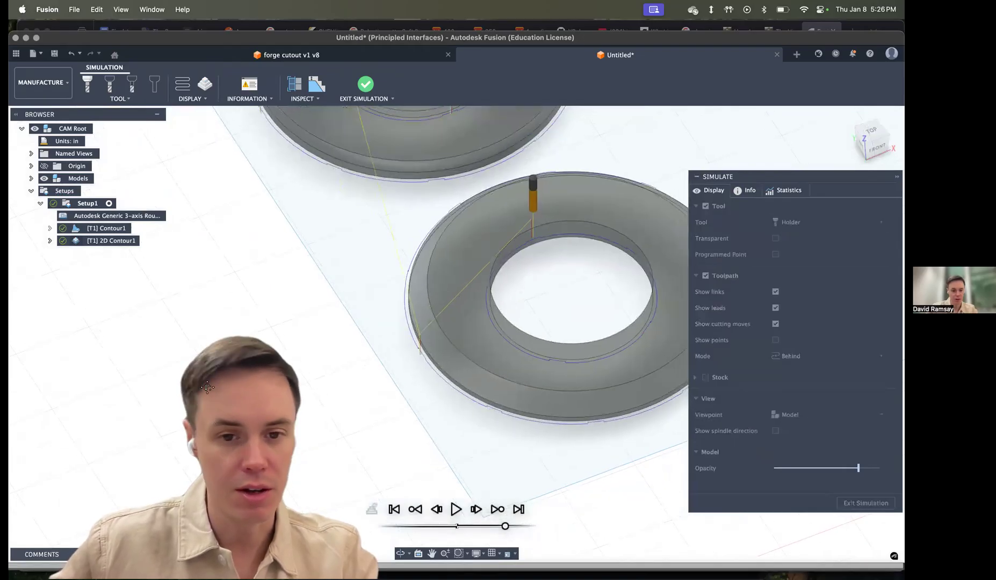
middle_click_drag(231, 396, 218, 402)
left_click(862, 503)
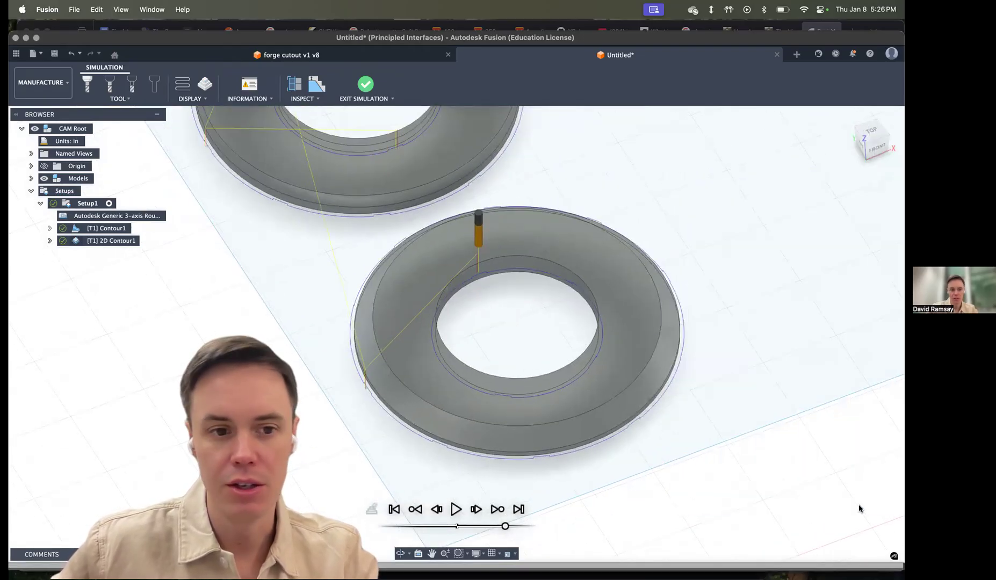
- Display the 3D contour toolpath and examine its passes along the beveled ring's outer edge
left_click(128, 230)
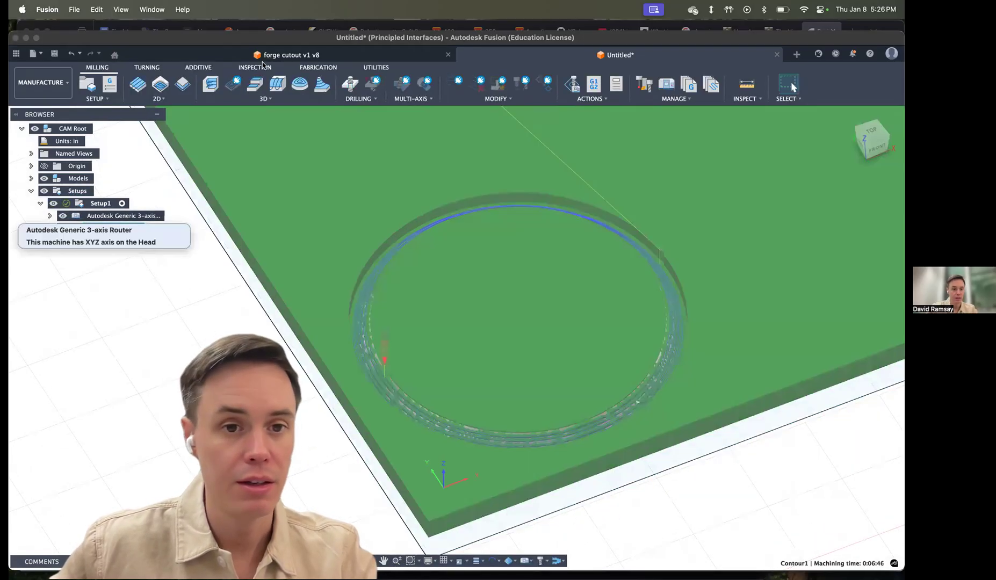
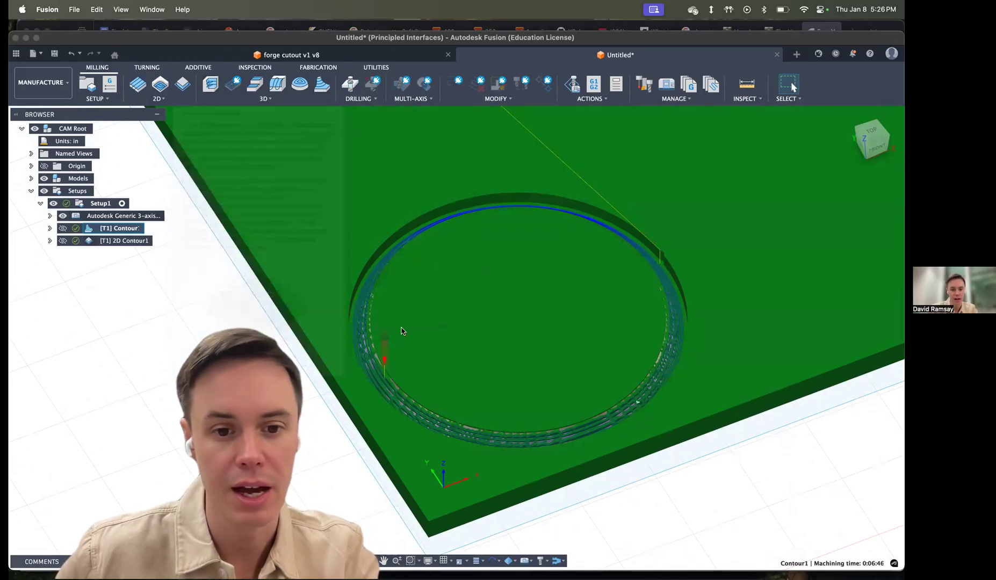
scroll(403, 334, "down", 4)
scroll(372, 359, "up", 7)
scroll(450, 332, "up", 3)
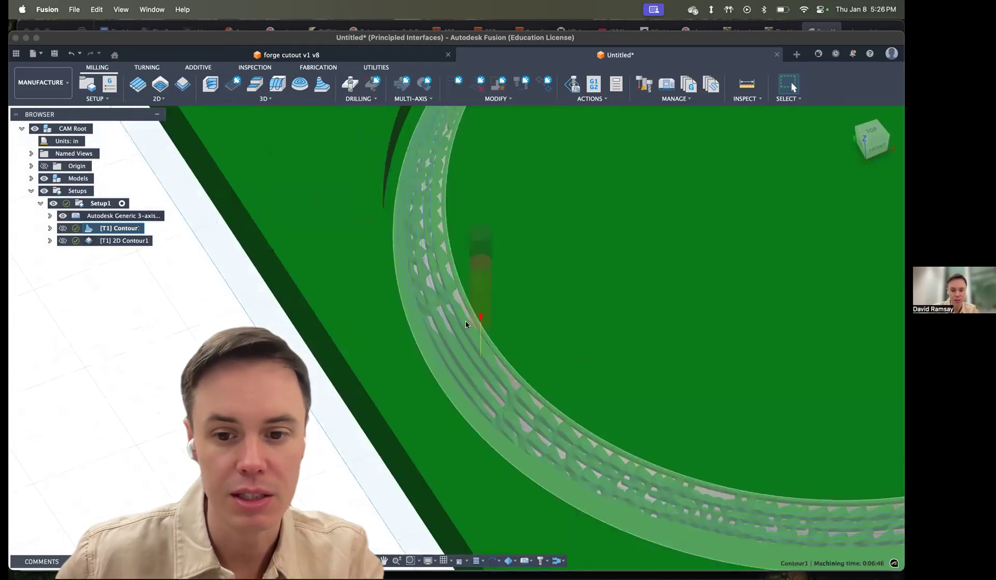
scroll(457, 322, "down", 6)
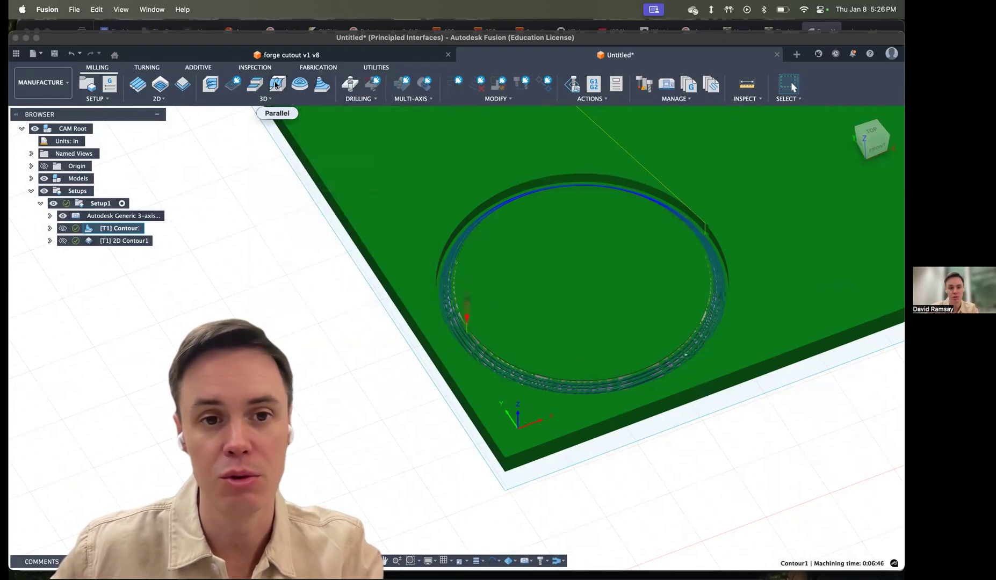
mouse_move(275, 85)
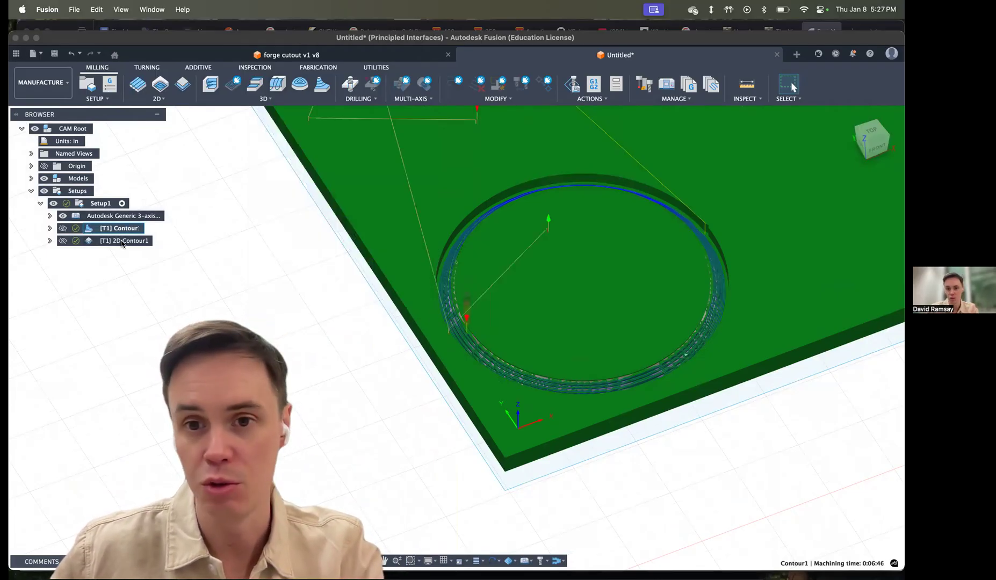
scroll(413, 345, "down", 3)
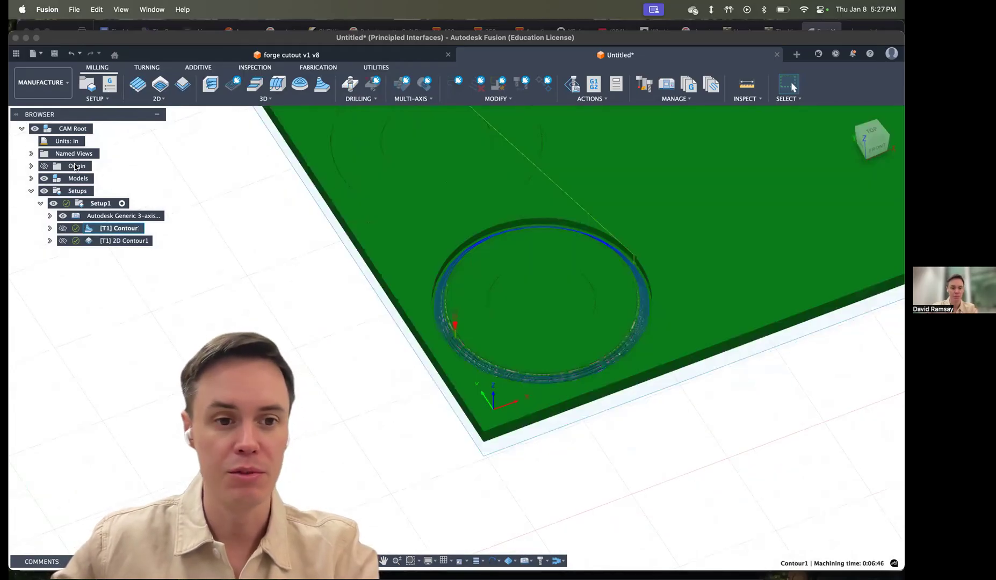
scroll(322, 326, "up", 3)
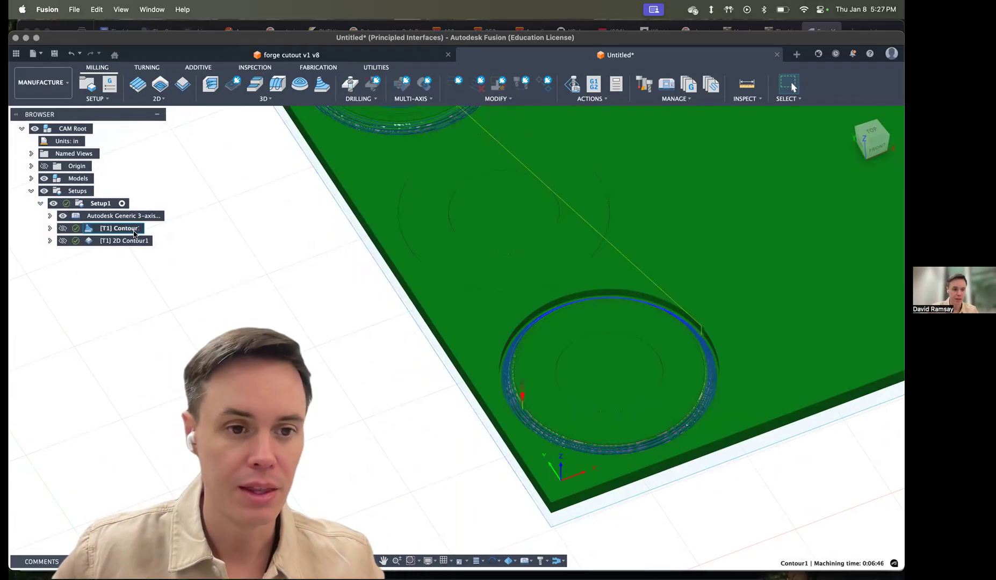
- Create an NC program from the 3D contour and set its post to ShopBot OpenSBP from the Fusion library, copying it to My posts
right_click(133, 233)
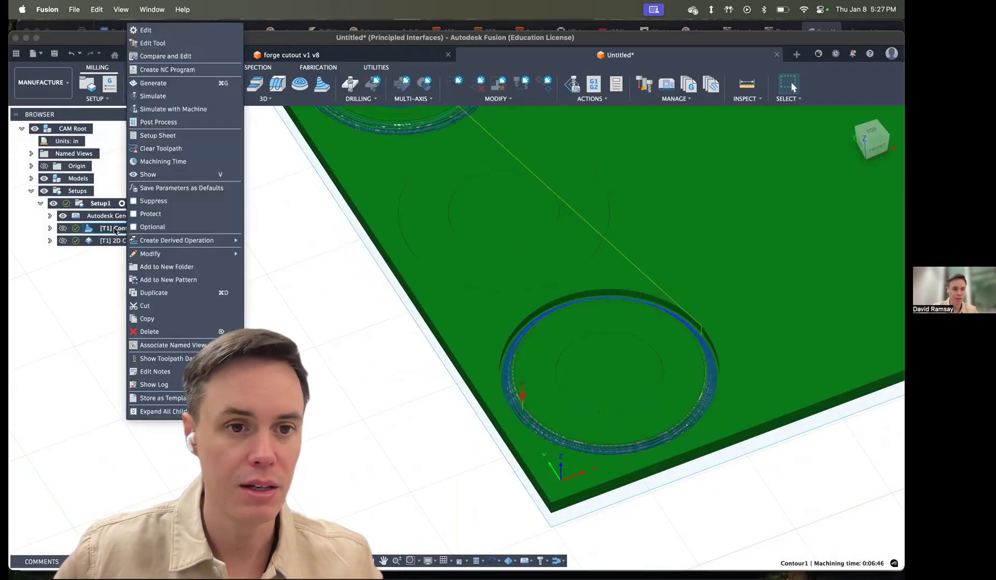
left_click(167, 70)
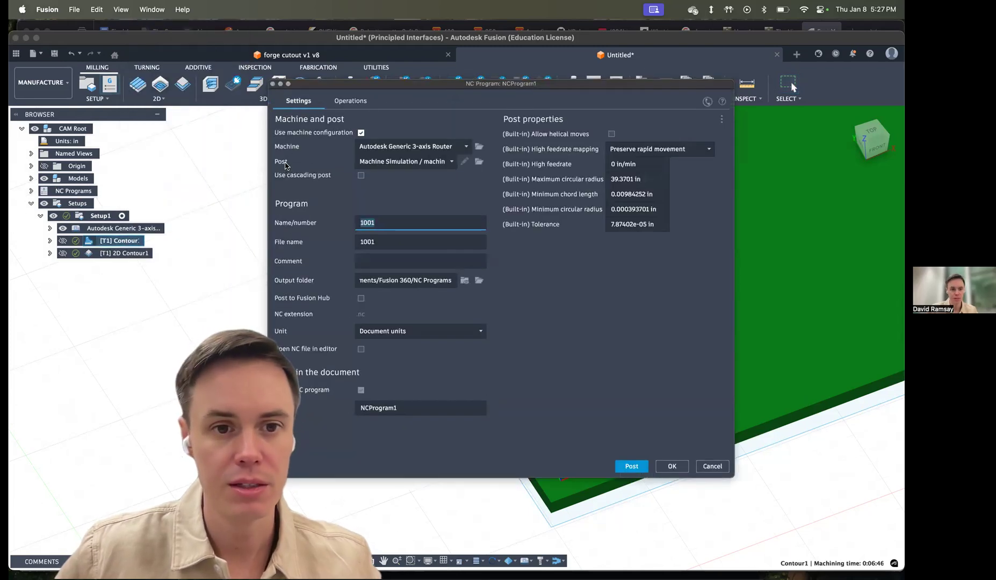
left_click(451, 162)
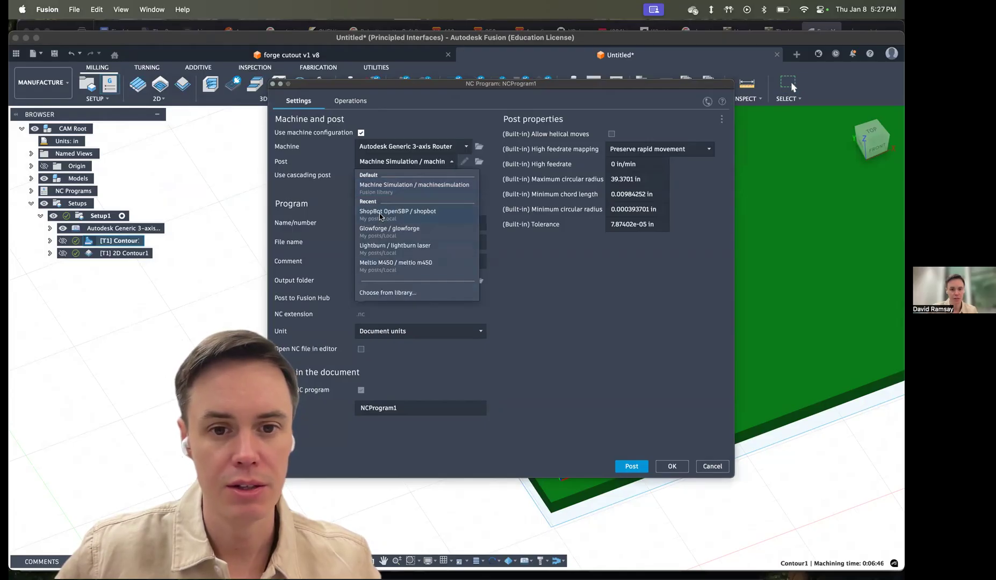
mouse_move(404, 217)
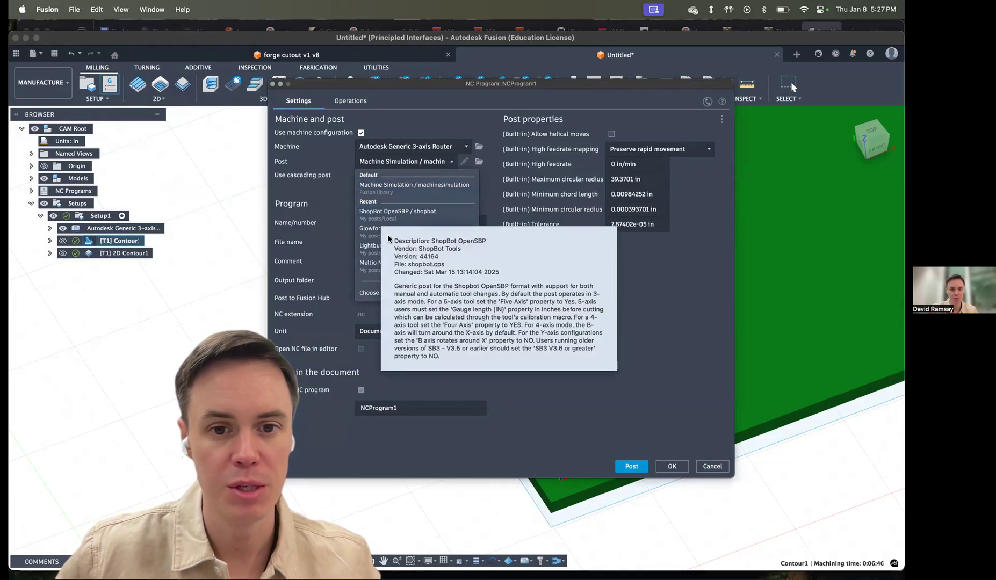
left_click(376, 292)
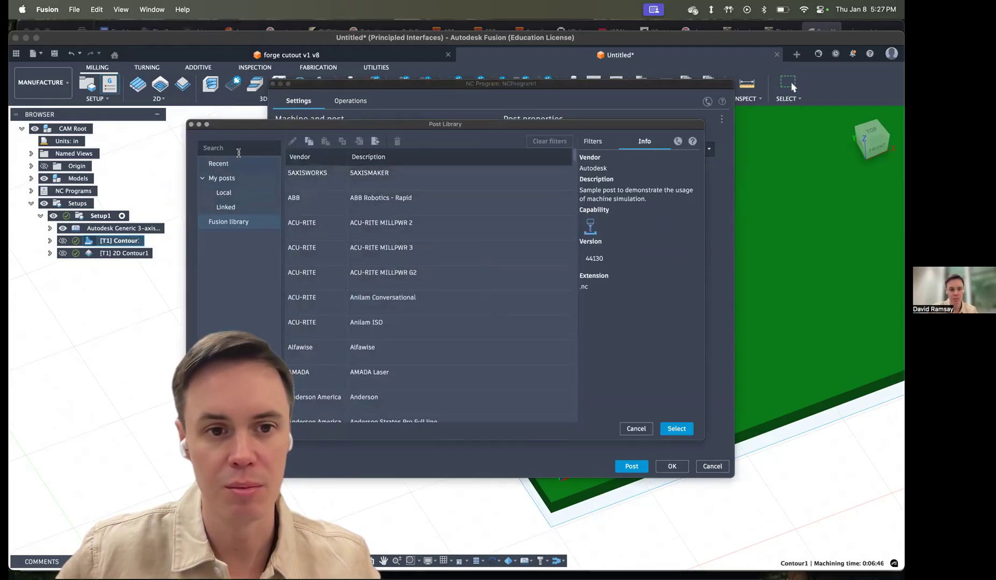
left_click(236, 147)
type("shopbot")
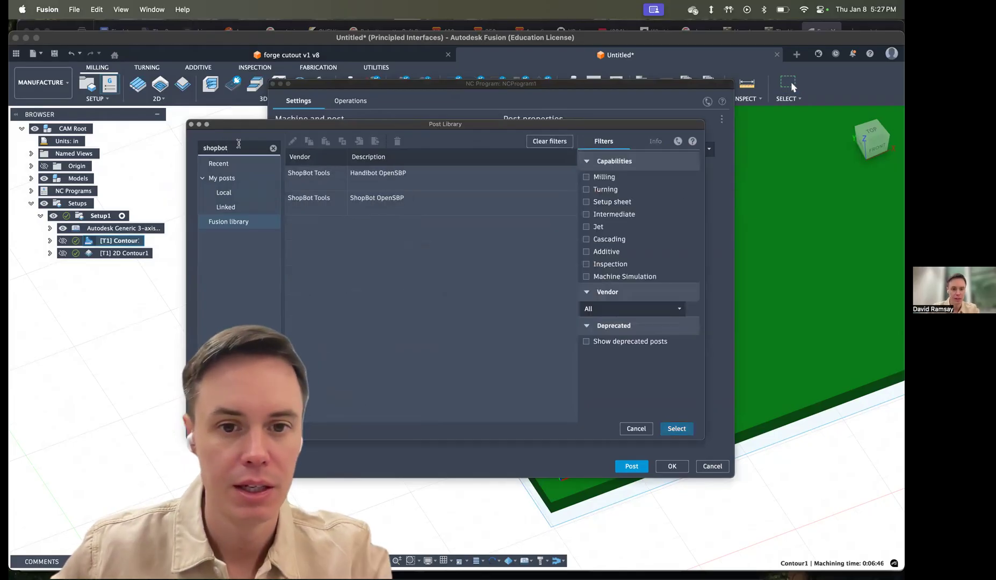
left_click(376, 206)
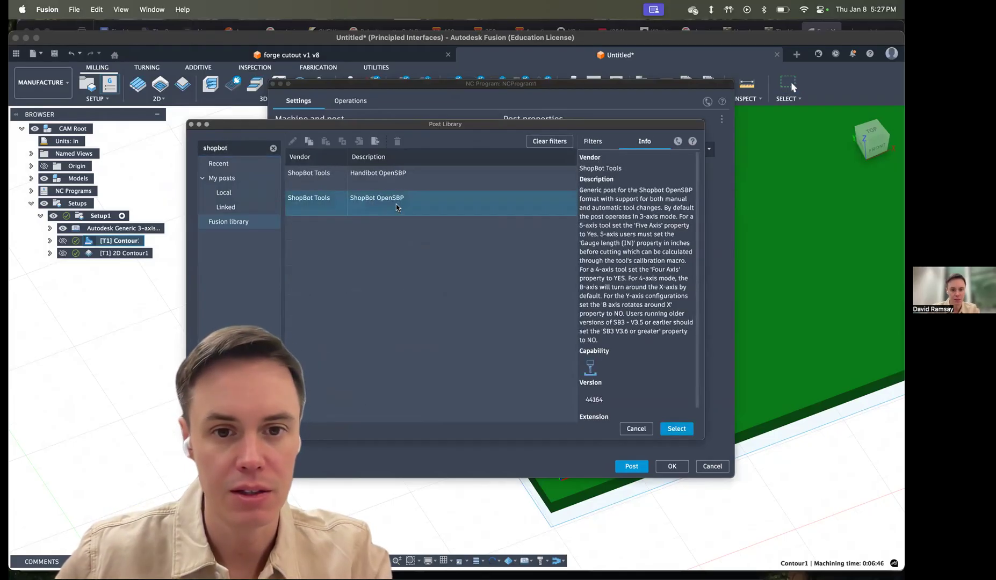
left_click(676, 429)
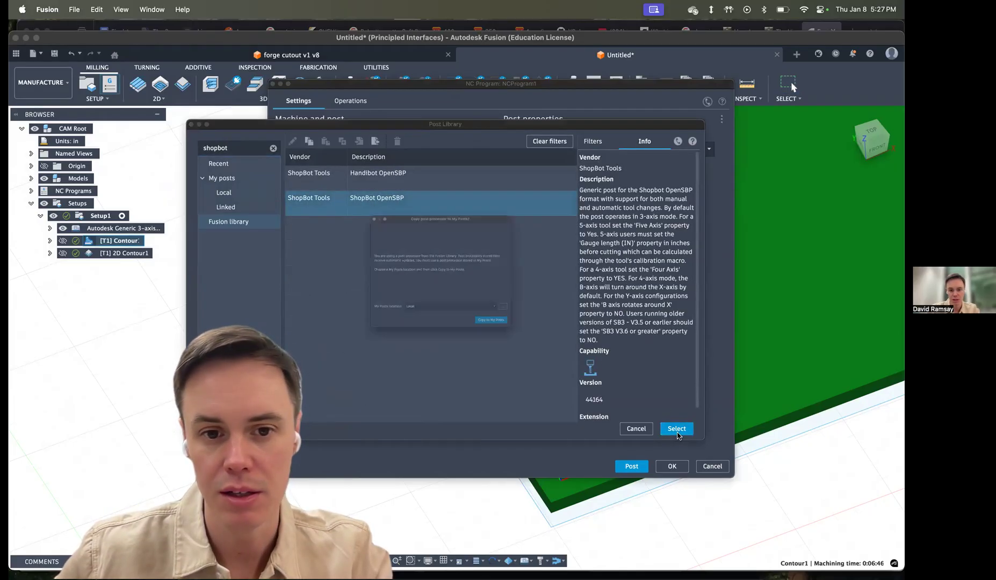
left_click(530, 366)
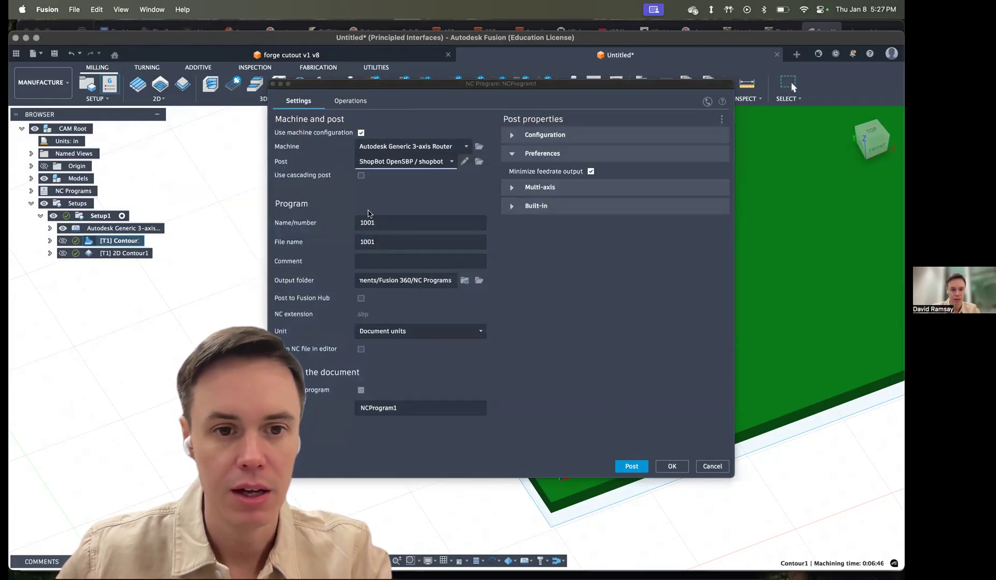
- Post the NC program with the file name 1001
left_click(368, 239)
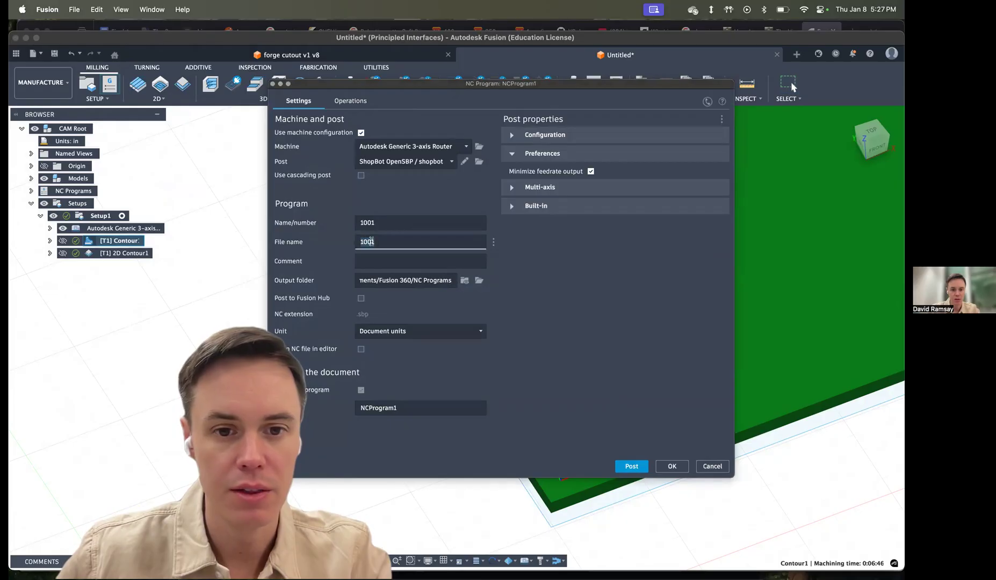
double_click(372, 240)
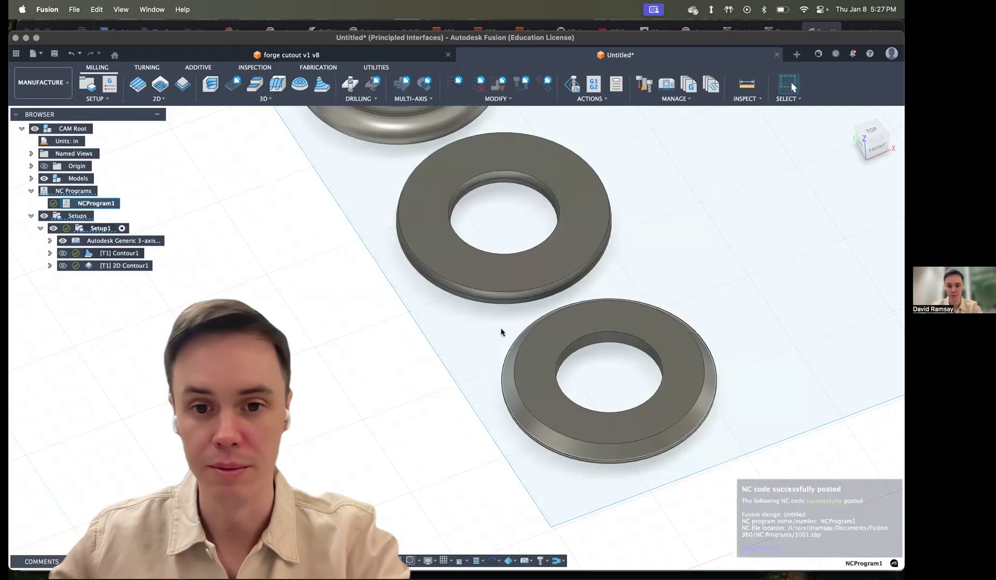
scroll(449, 386, "up", 2)
scroll(450, 385, "down", 6)
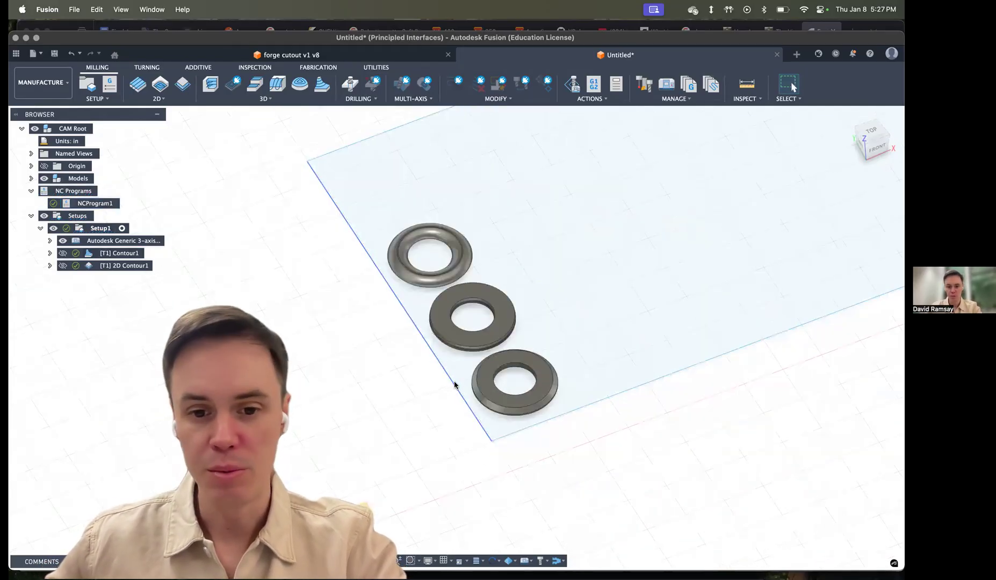
scroll(498, 386, "up", 5)
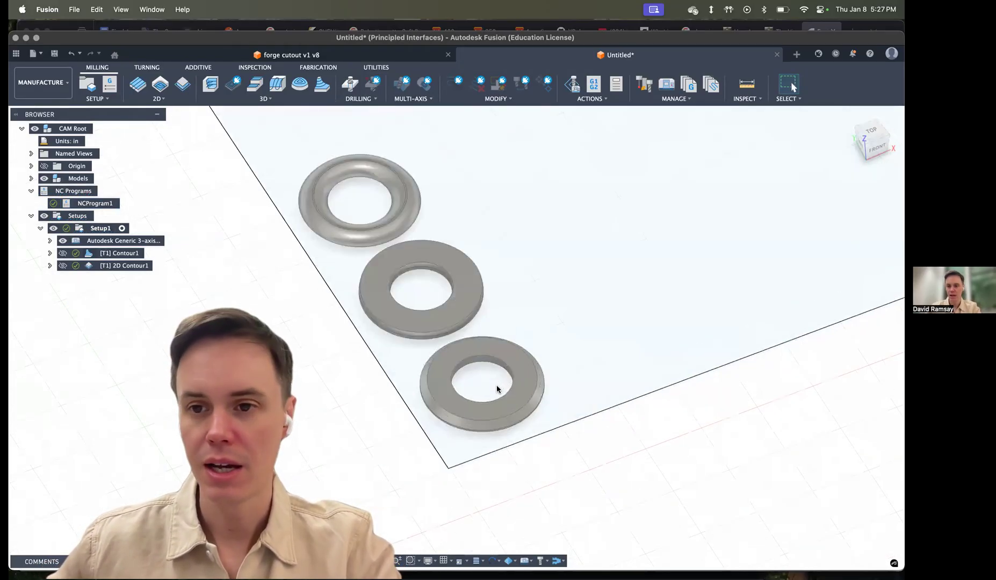
scroll(473, 388, "up", 1)
middle_click_drag(463, 384, 430, 423, "shift")
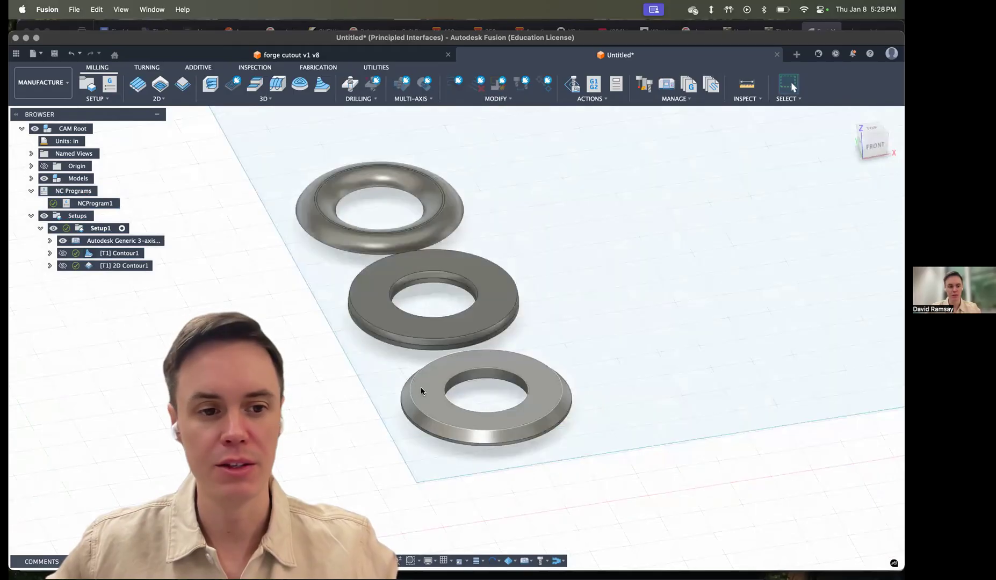
- Display Setup1 with its machine and examine the work origin at the stock corner and the rings' placement on the router bed
scroll(412, 404, "down", 3)
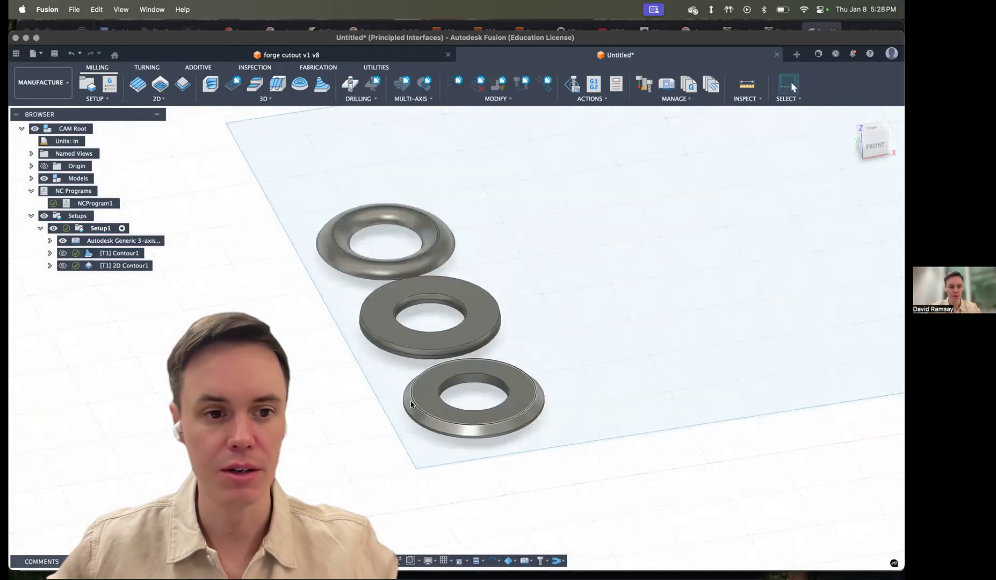
double_click(99, 229)
scroll(405, 415, "up", 6)
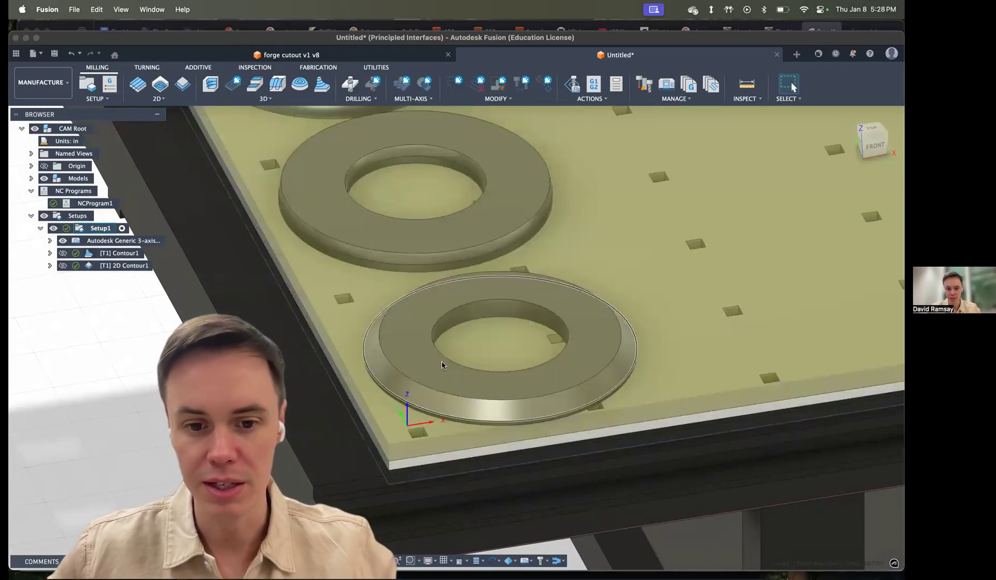
middle_click_drag(440, 364, 429, 402, "shift")
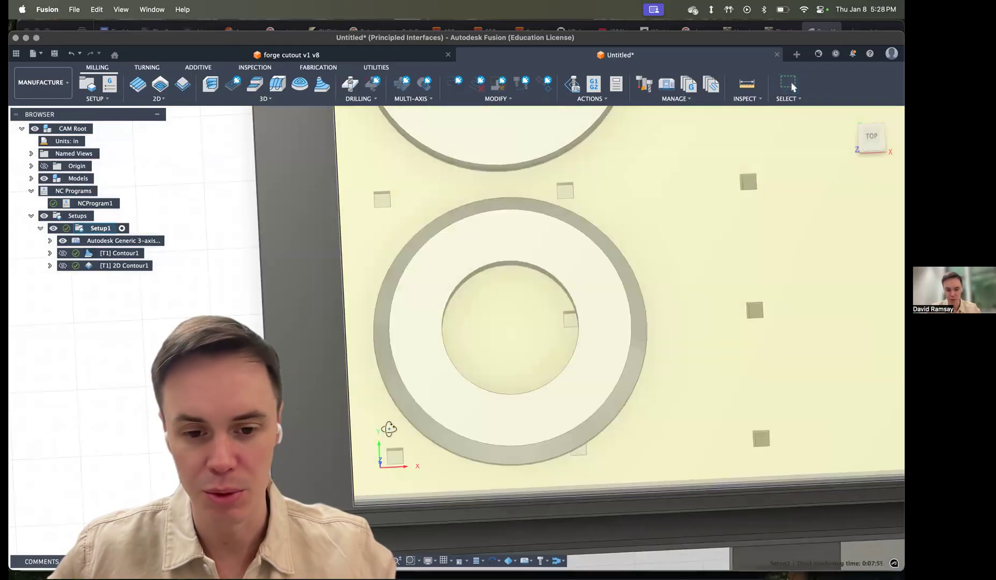
middle_click_drag(389, 428, 379, 467, "shift")
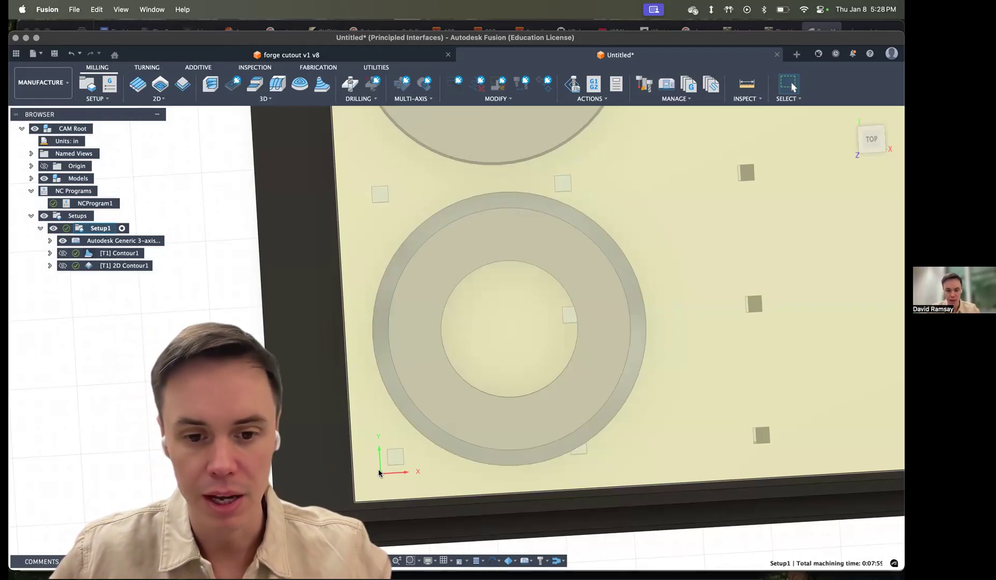
middle_click_drag(385, 472, 376, 430, "shift")
middle_click_drag(392, 386, 344, 448, "shift")
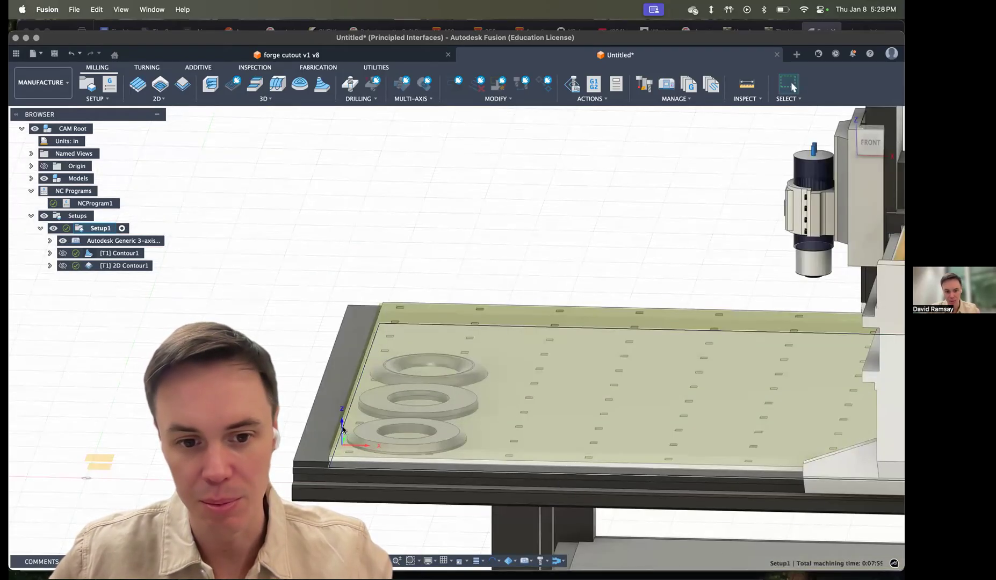
middle_click_drag(340, 450, 391, 406, "shift")
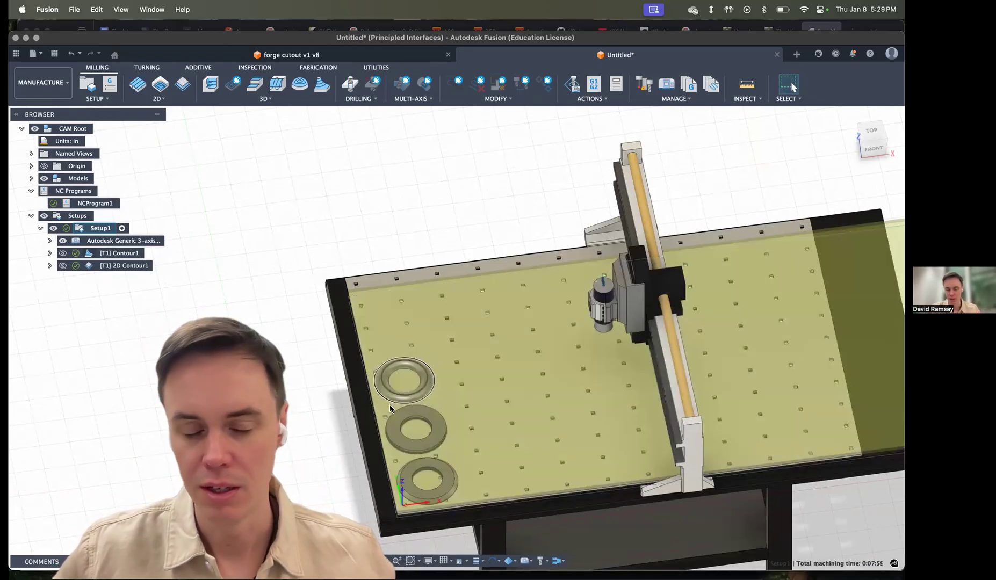
middle_click_drag(403, 464, 429, 427)
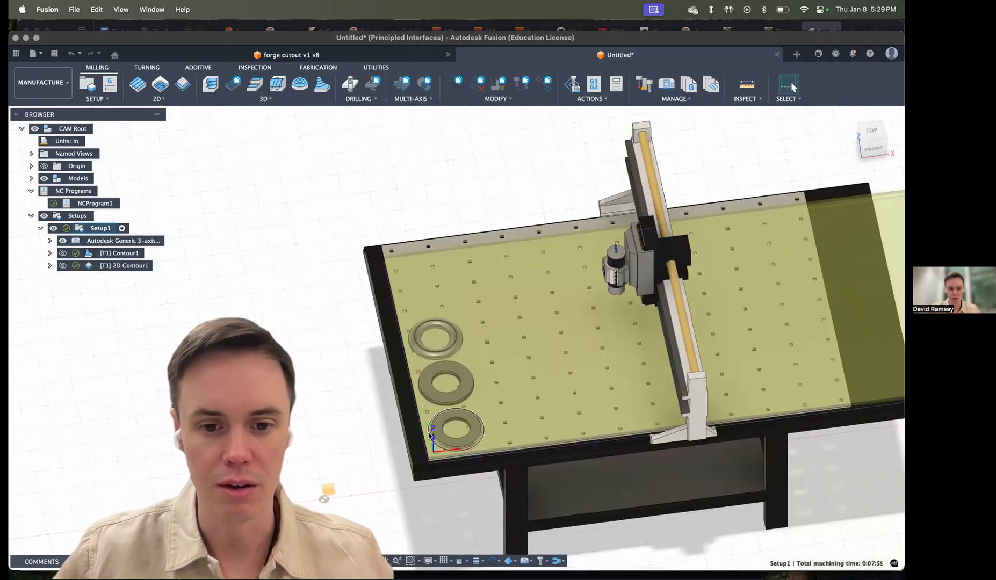
scroll(429, 429, "up", 5)
middle_click_drag(526, 412, 506, 423, "shift")
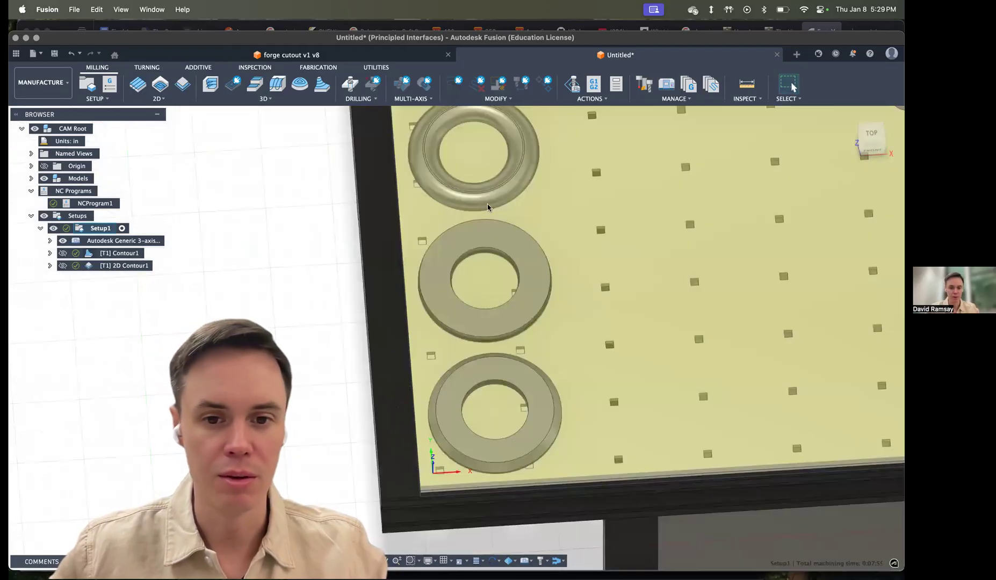
scroll(319, 322, "down", 2)
scroll(303, 320, "down", 2)
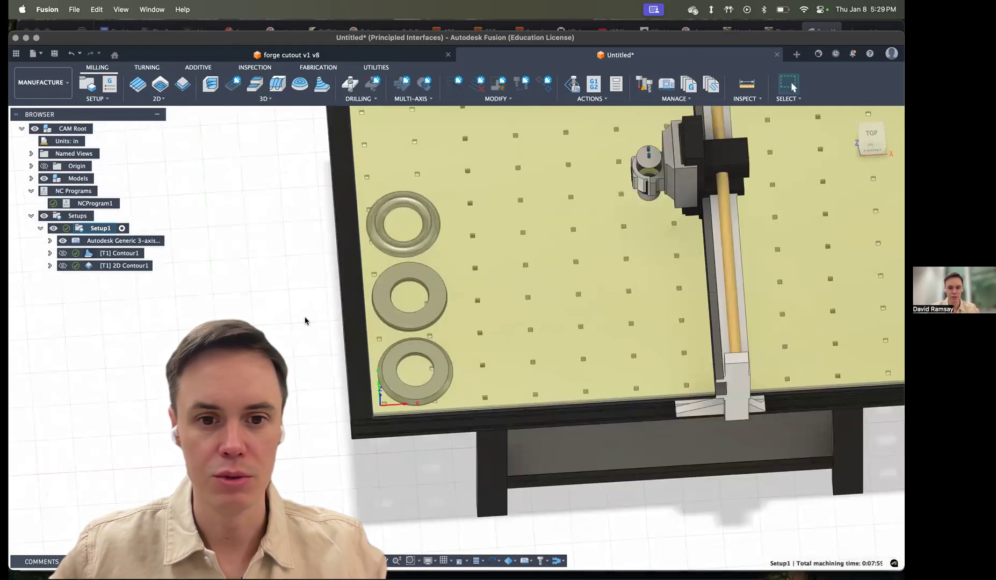
scroll(304, 321, "down", 2)
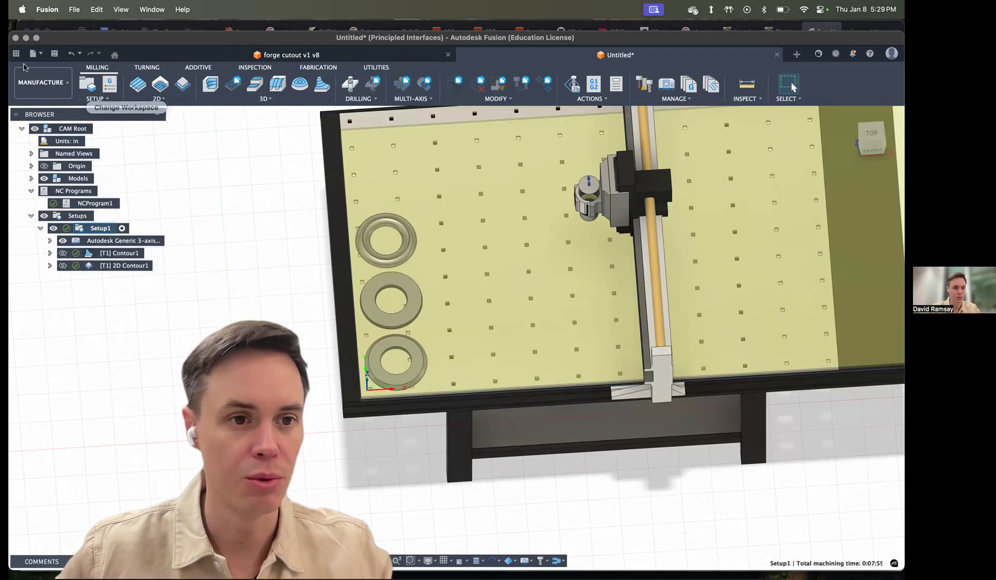
left_click(38, 81)
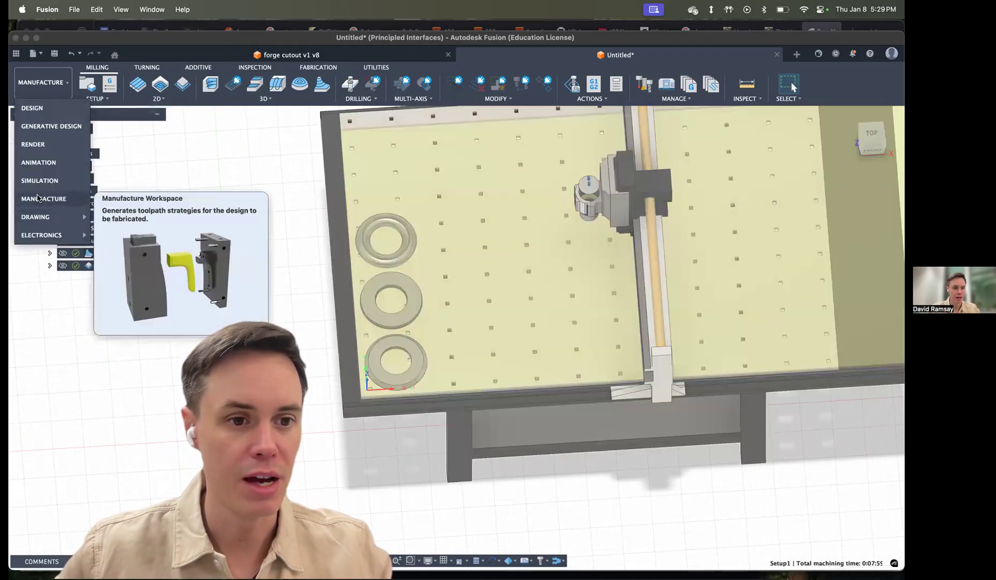
left_click(188, 149)
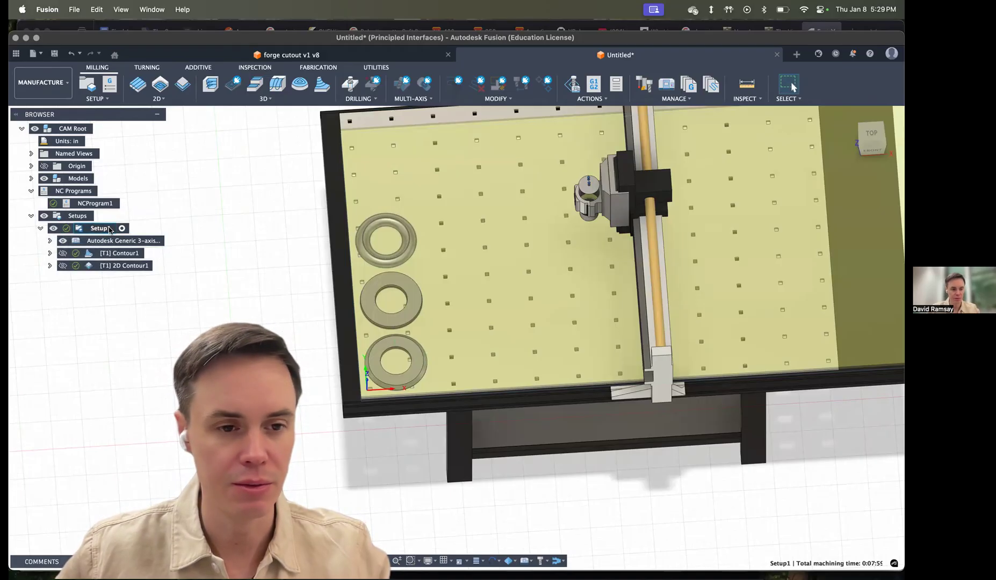
mouse_move(70, 230)
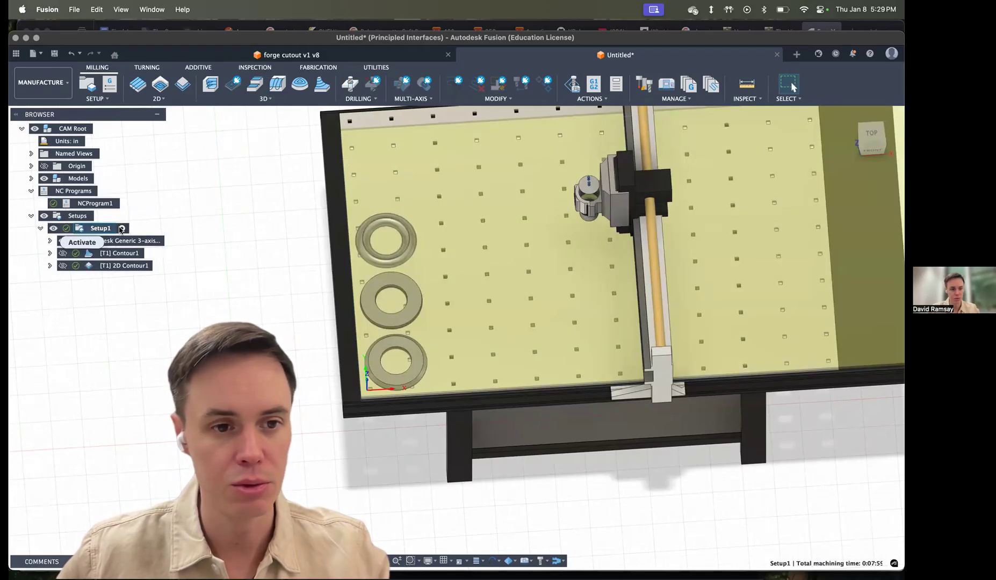
right_click(121, 265)
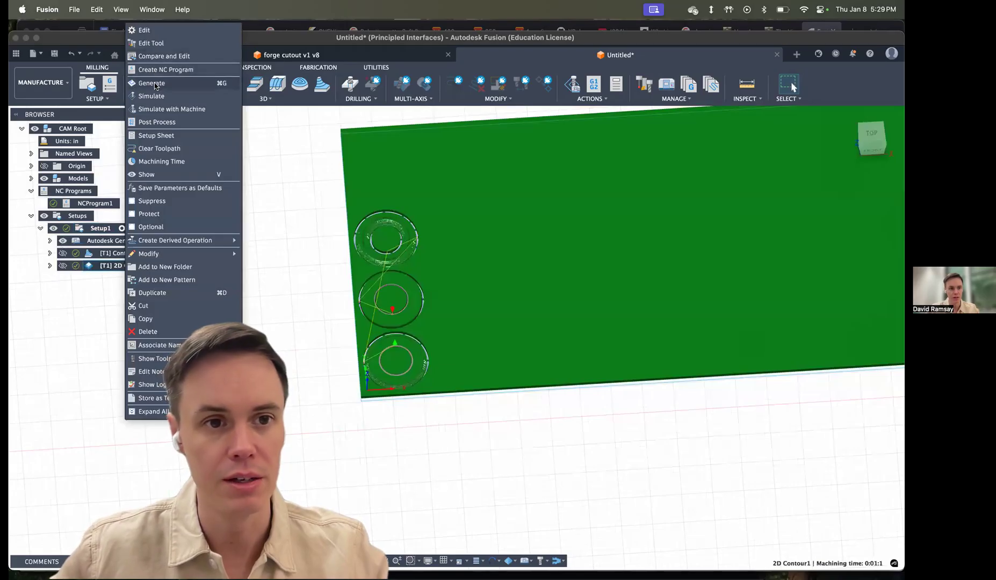
left_click(313, 301)
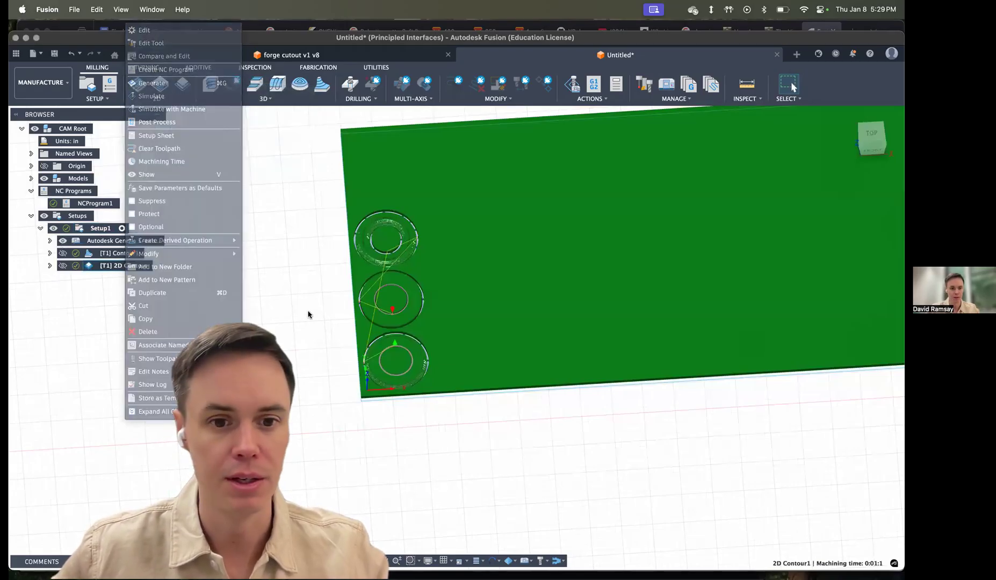
mouse_move(387, 307)
middle_mouse_down("shift")
mouse_move(356, 307)
mouse_move(374, 304)
middle_mouse_up("shift")
scroll(374, 302, "down", 3)
scroll(374, 302, "up", 5)
left_click(265, 99)
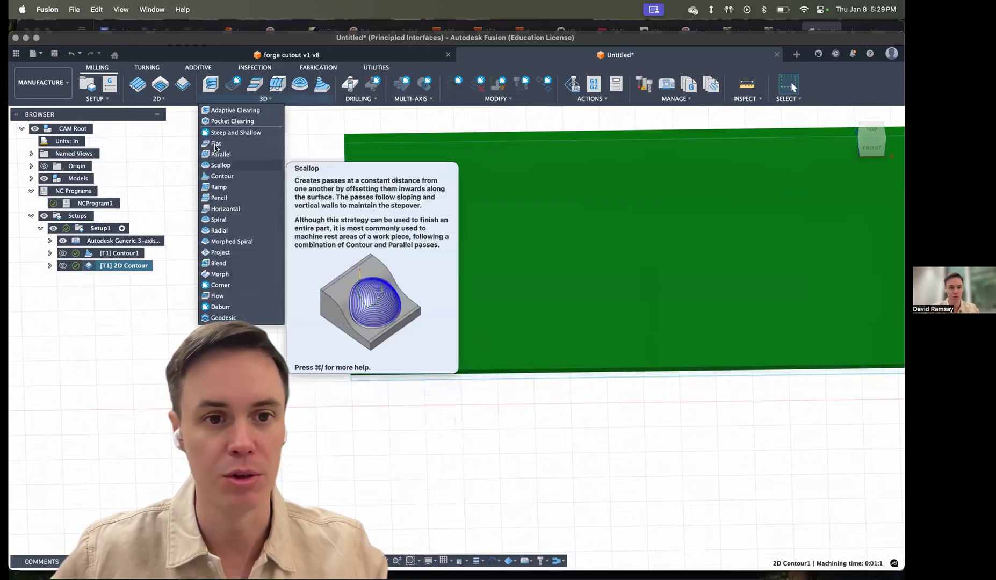
left_click(139, 234)
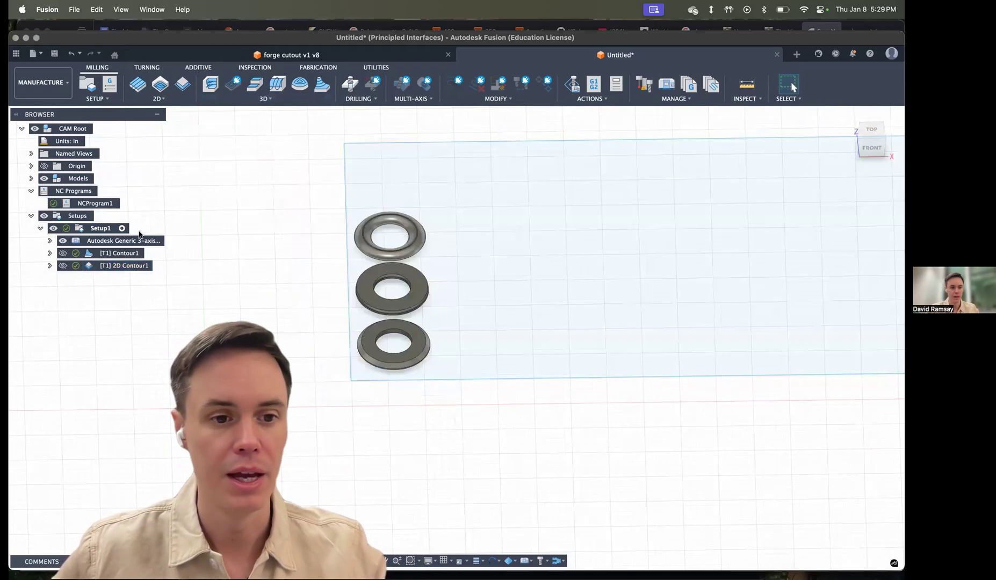
- Open the 3D contour operation for editing and look through its geometry, heights, passes and linking settings
right_click(123, 253)
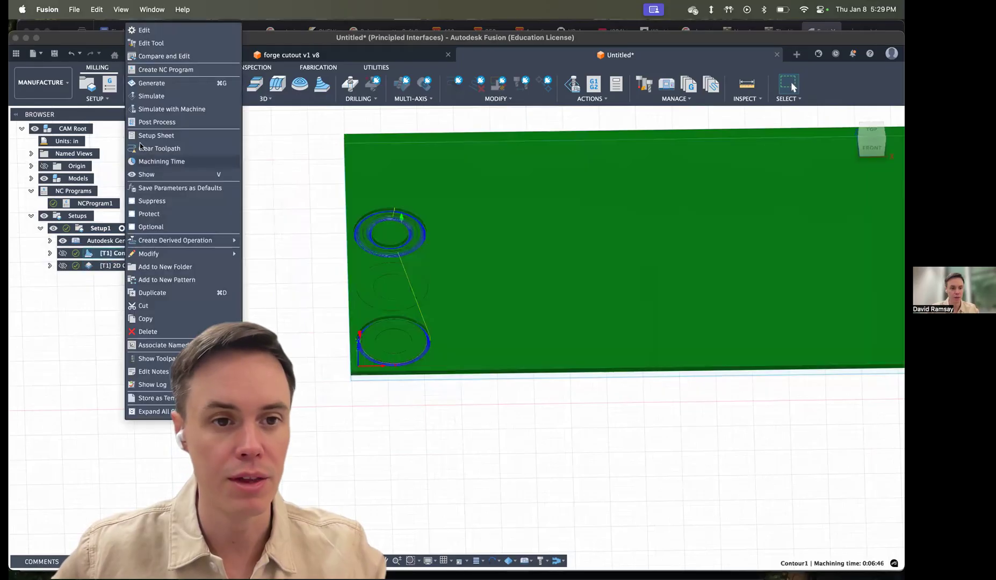
left_click(145, 30)
left_click(811, 193)
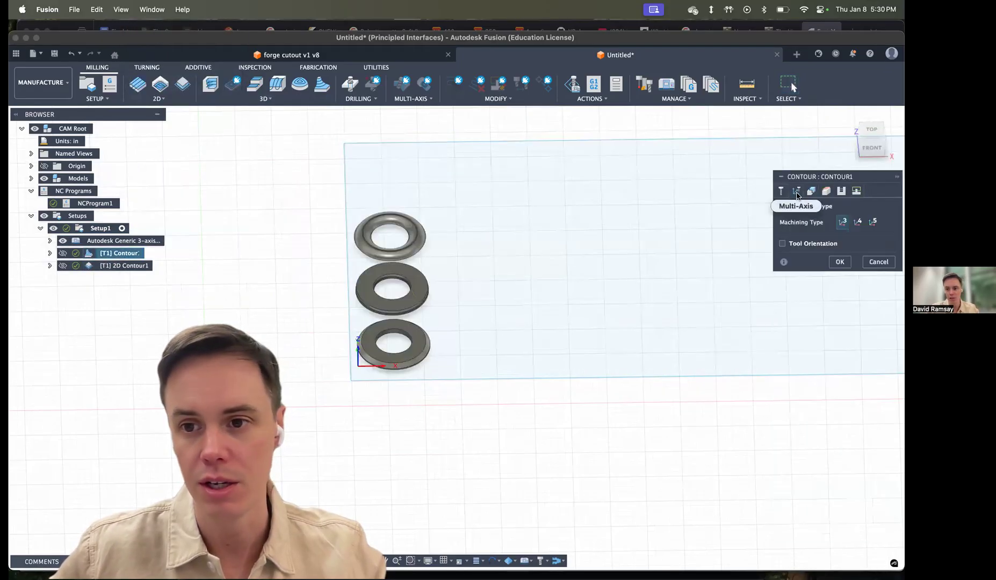
left_click(828, 192)
left_click(843, 192)
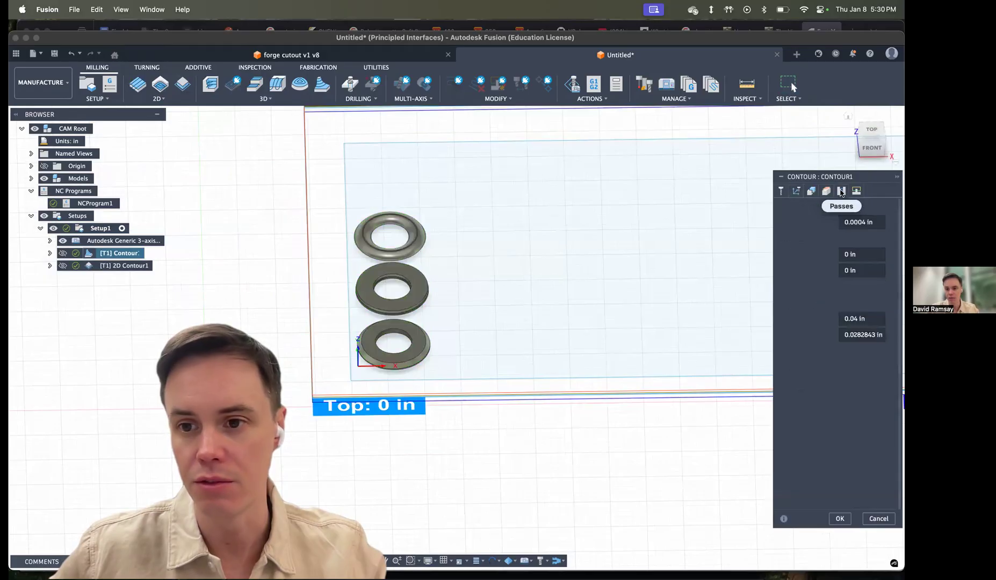
left_click(857, 193)
left_click(839, 194)
left_click(824, 195)
left_click(811, 193)
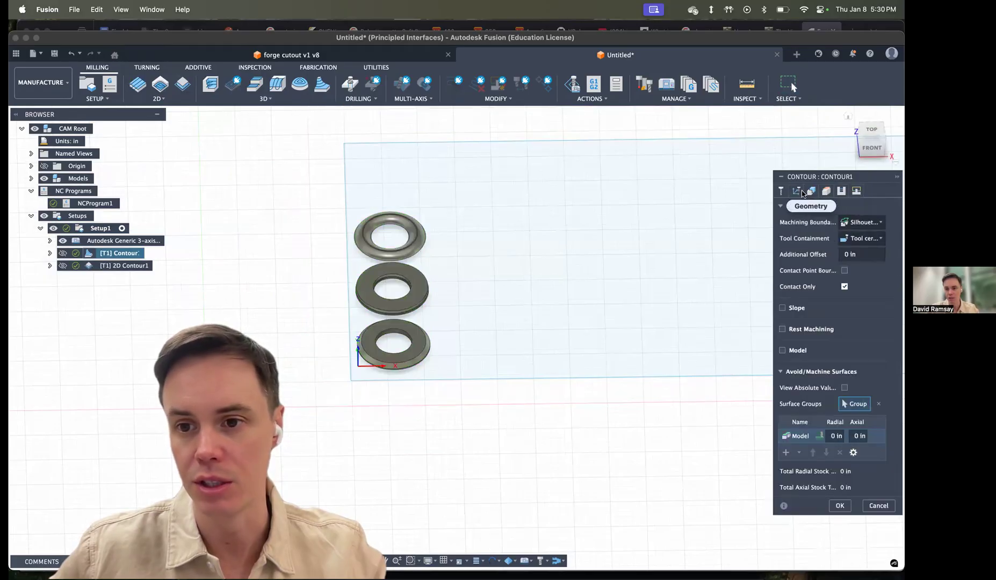
- Review the 3D contour's tool feeds and speeds, geometry, machining type, heights and linking, and close it without saving changes
left_click(779, 192)
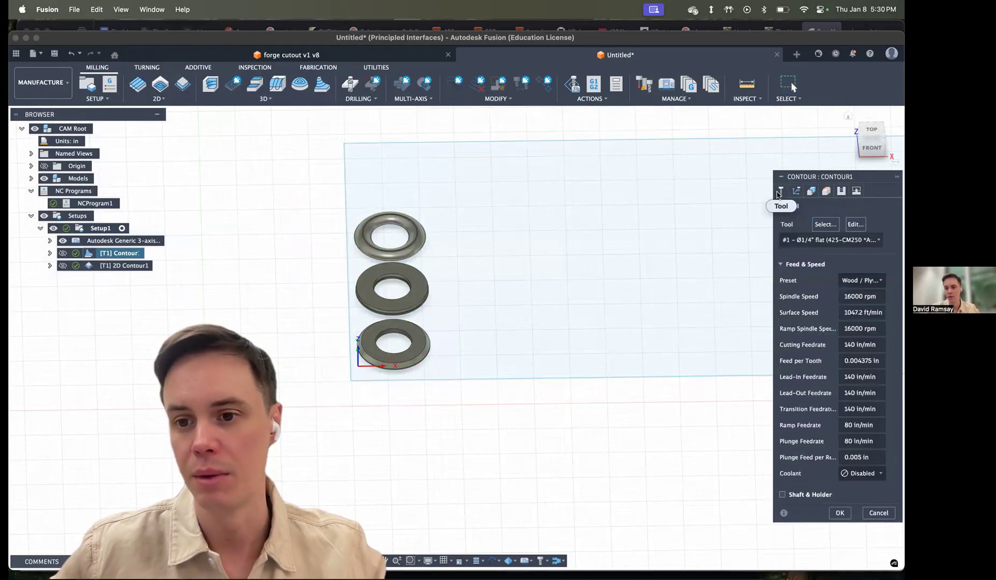
left_click(809, 192)
left_click(781, 192)
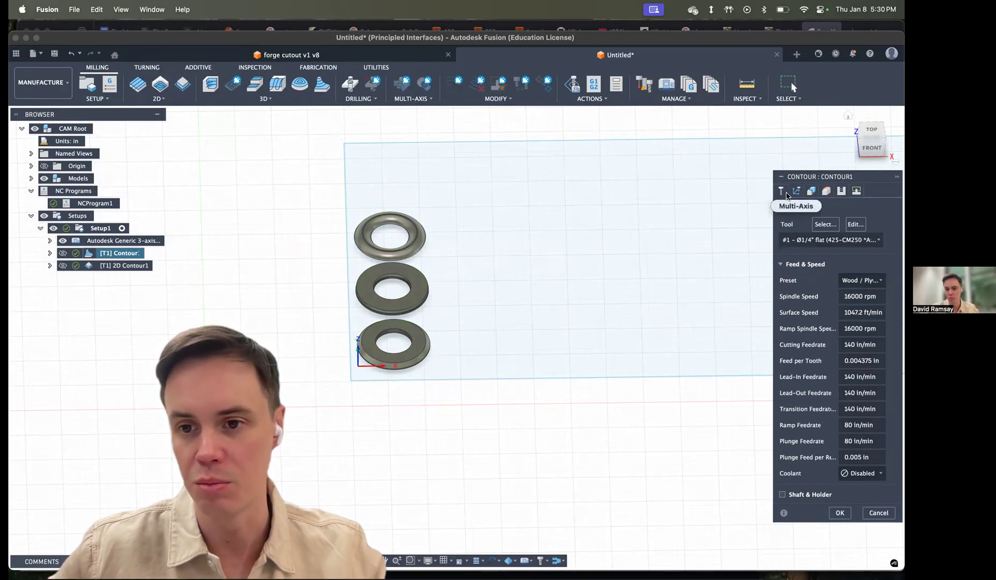
left_click(811, 191)
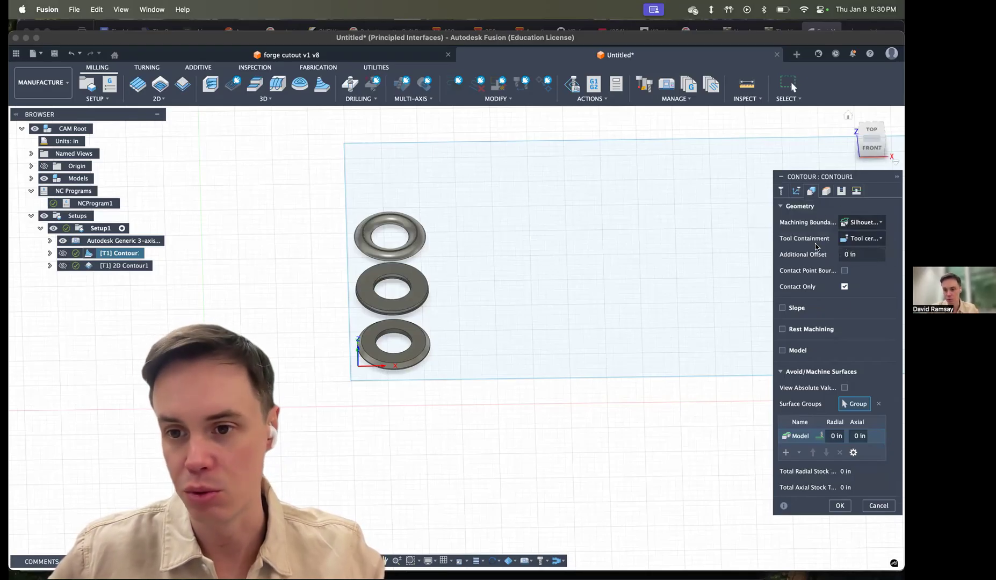
left_click(796, 191)
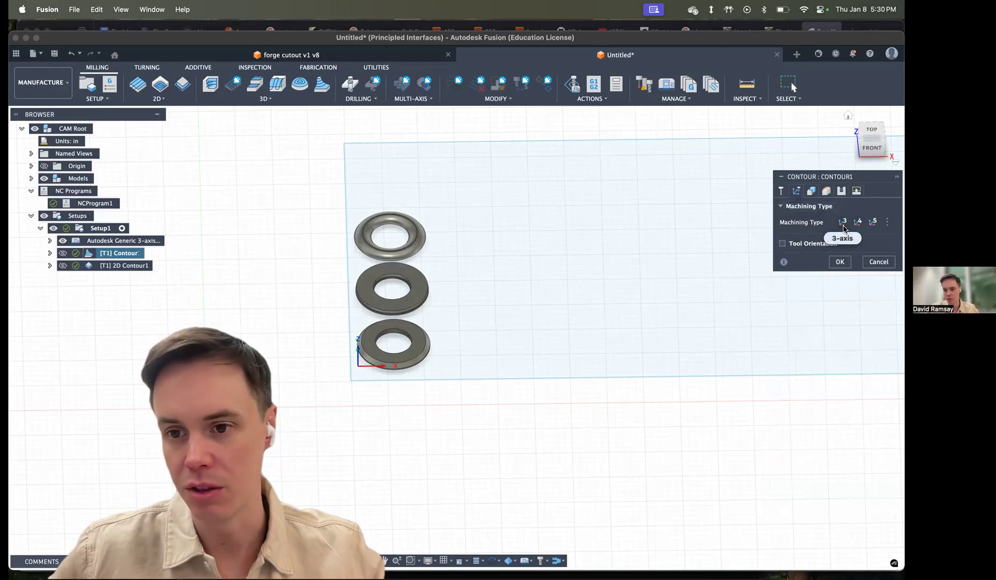
left_click(825, 192)
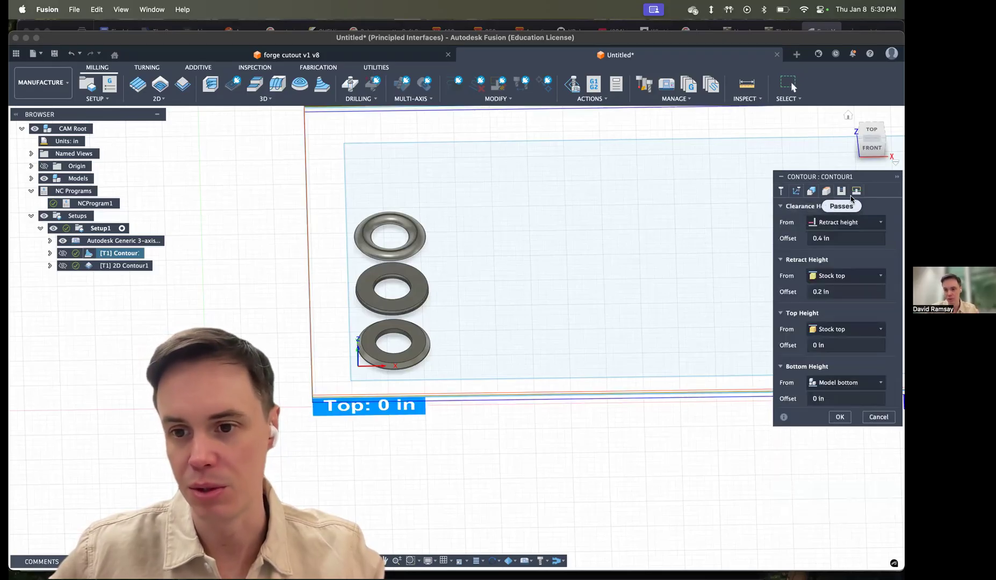
left_click(840, 191)
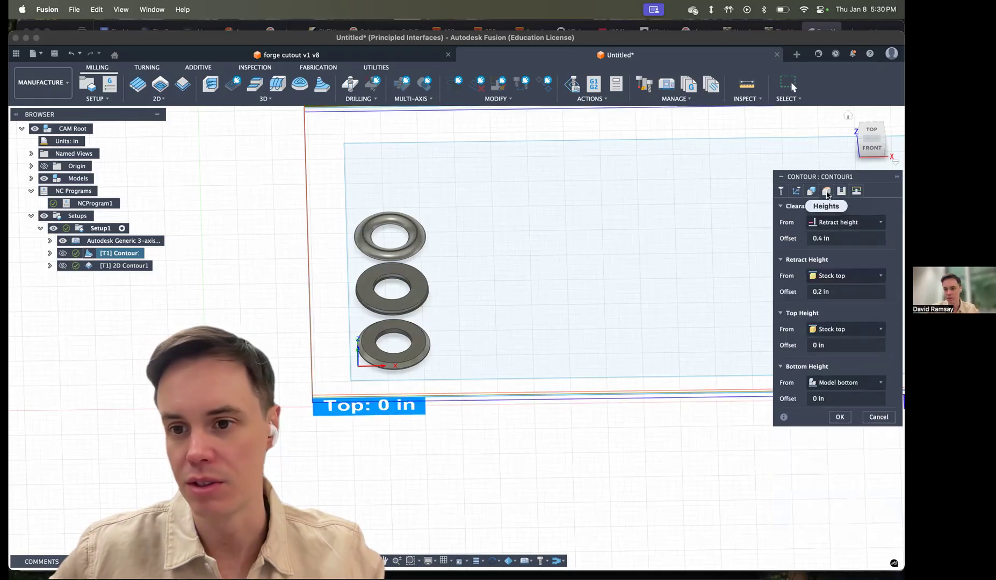
left_click(856, 191)
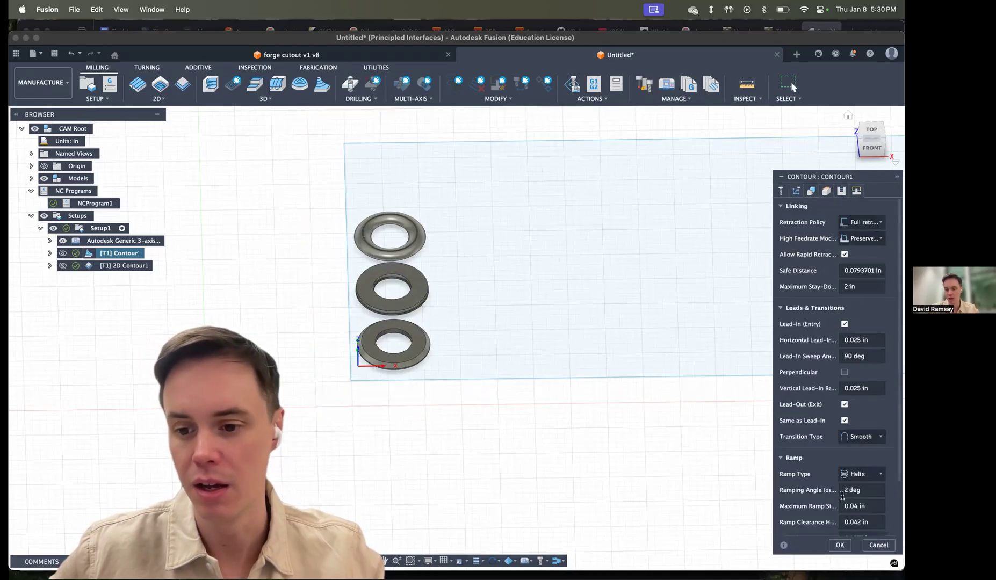
left_click(878, 545)
mouse_move(282, 277)
middle_mouse_down("shift")
mouse_move(314, 288)
mouse_move(285, 287)
middle_mouse_up("shift")
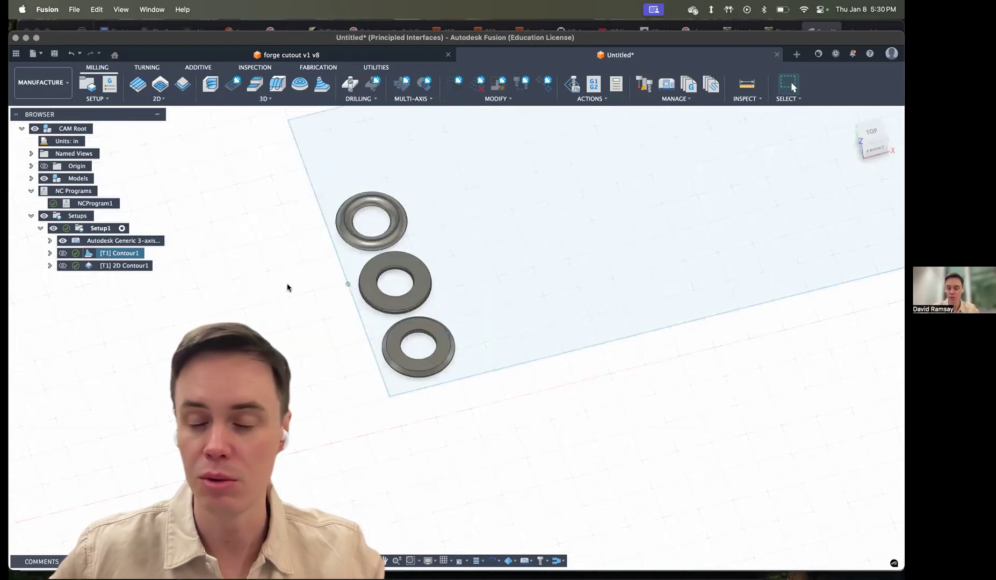